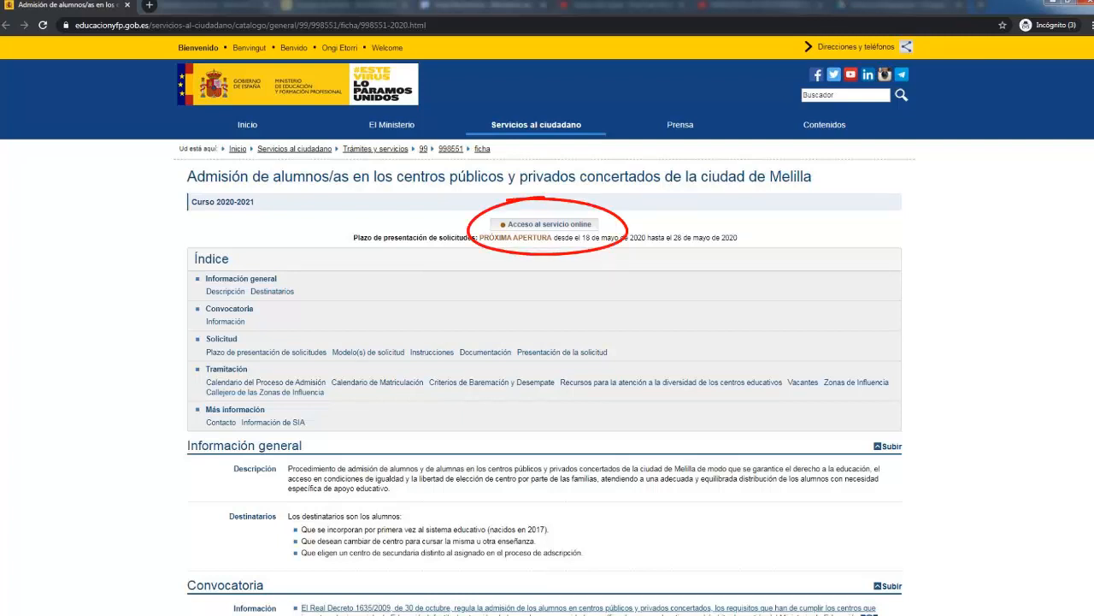
- Open the online service for the Melilla 2020-2021 school admission and open the existing draft application for modification
{"action": "left_click", "coordinate": [547, 224]}
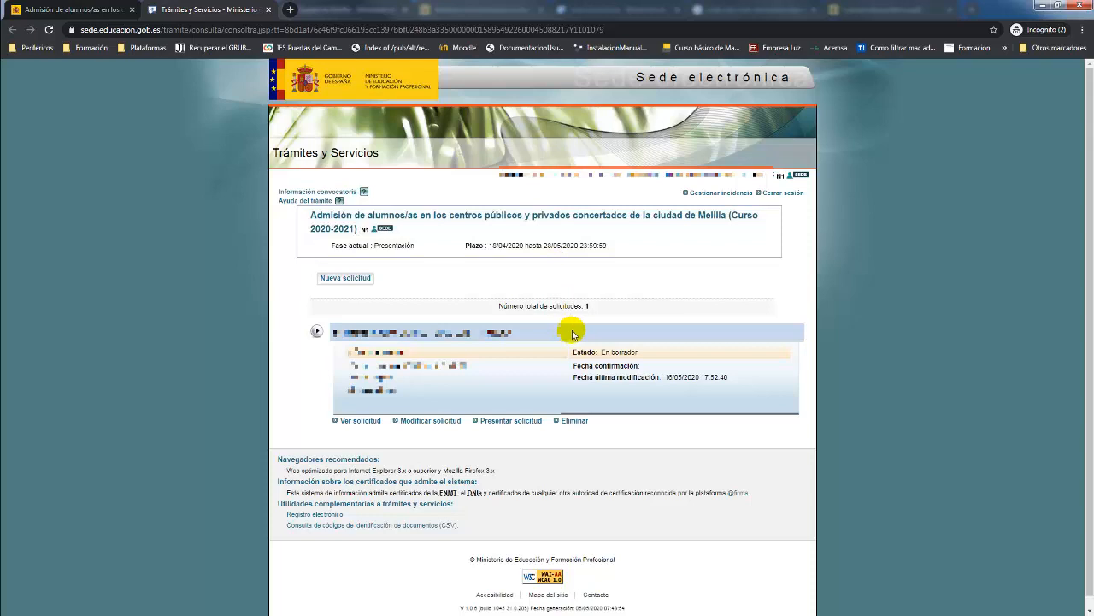
{"action": "left_click", "coordinate": [447, 422]}
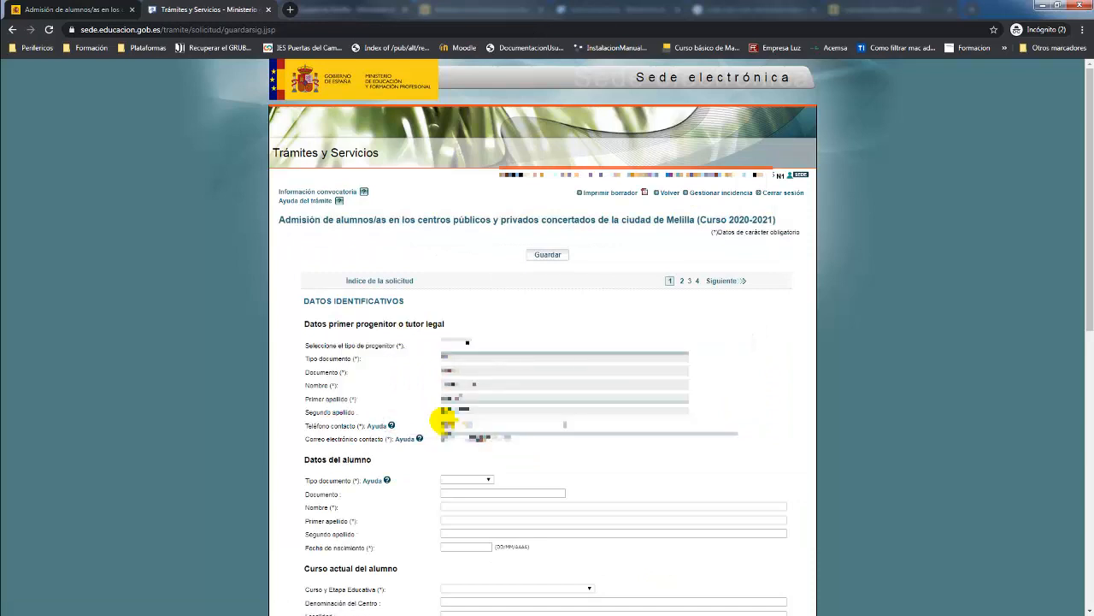
- Set the student's current course and educational stage to No matriculado
{"action": "scroll", "coordinate": [446, 422], "scroll_direction": "down", "scroll_amount": 2}
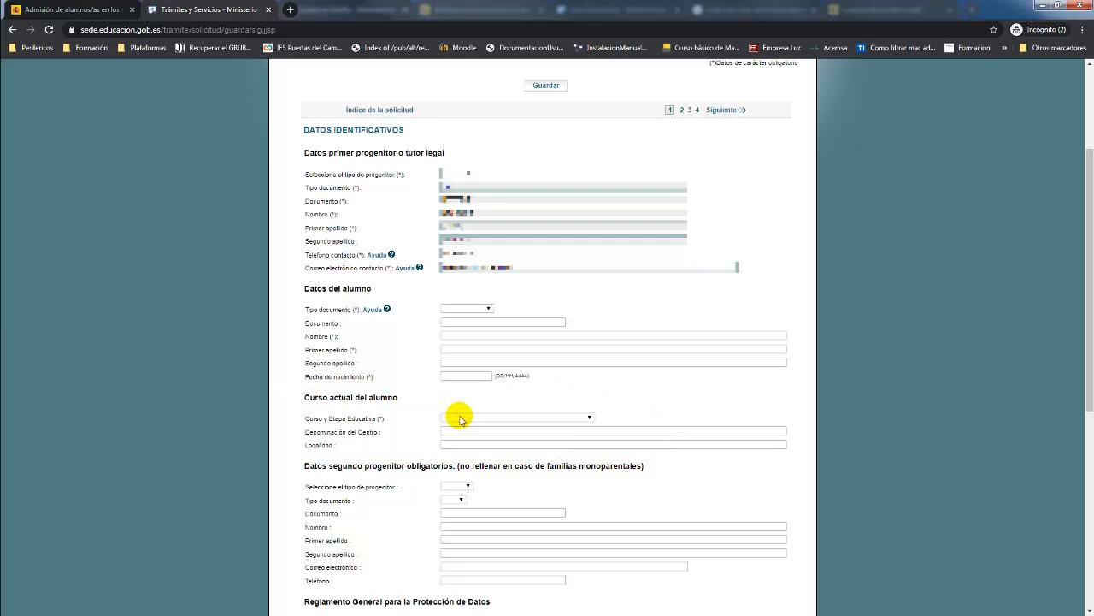
{"action": "left_click", "coordinate": [460, 418]}
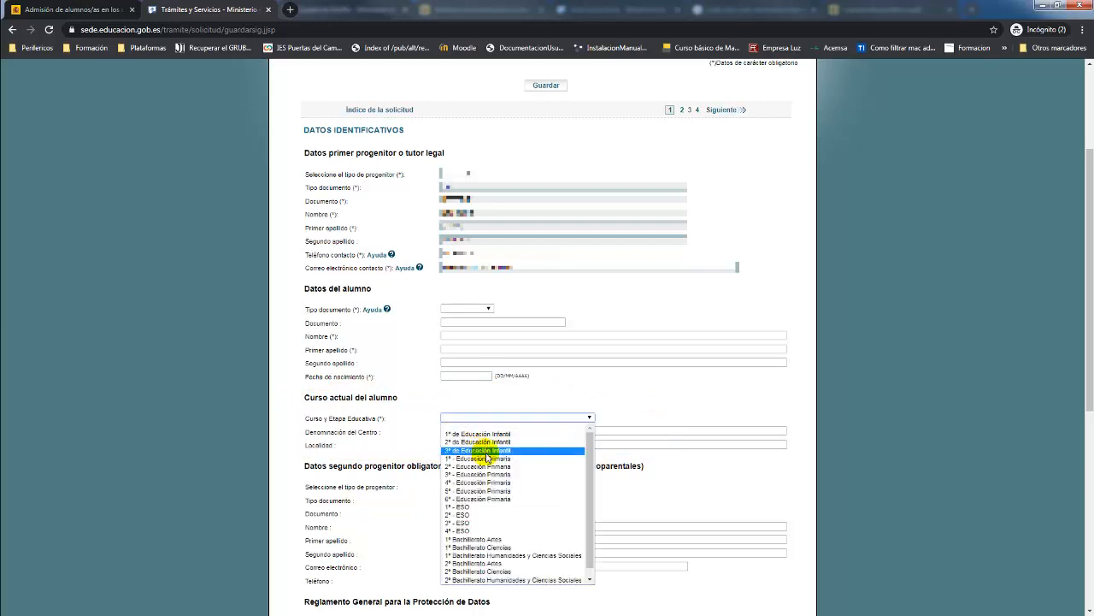
{"action": "left_click", "coordinate": [466, 580]}
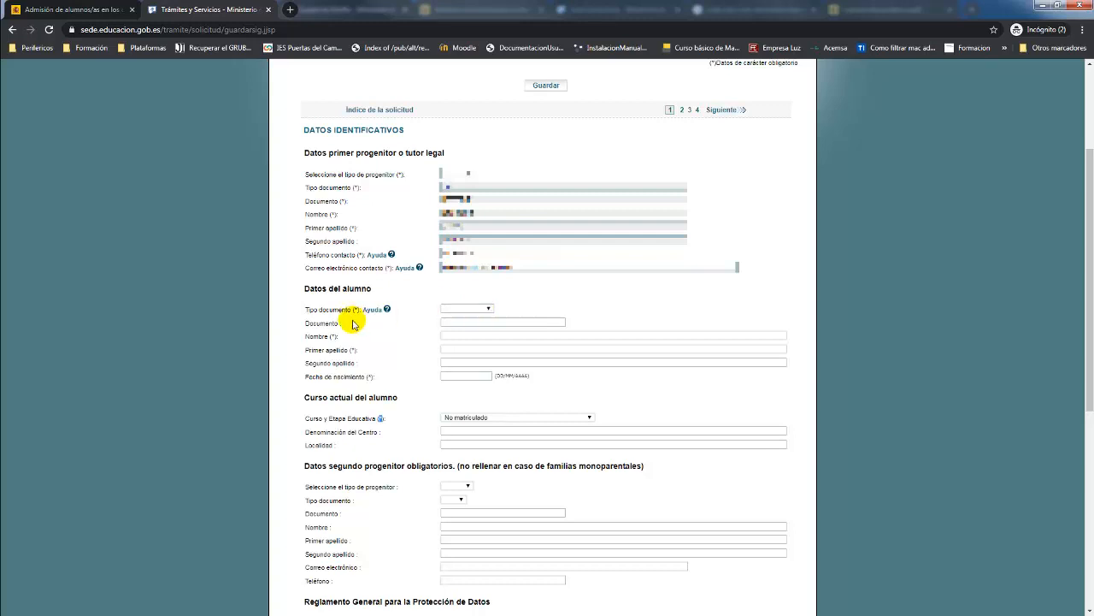
- Set the student's document type to No disponible and fill in the student's name
{"action": "left_click", "coordinate": [461, 308]}
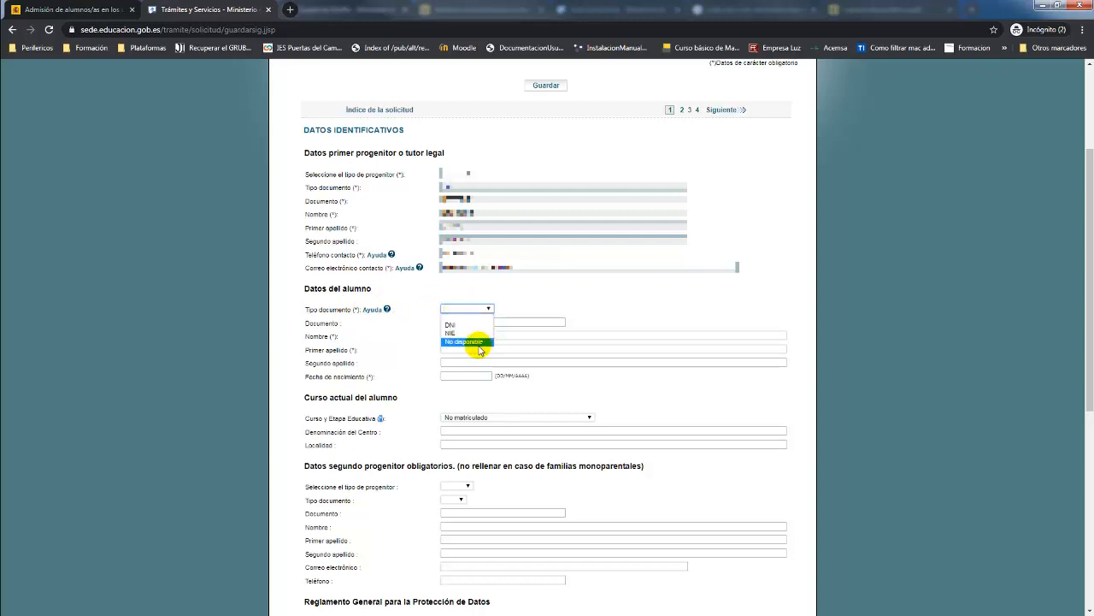
{"action": "left_click", "coordinate": [479, 343]}
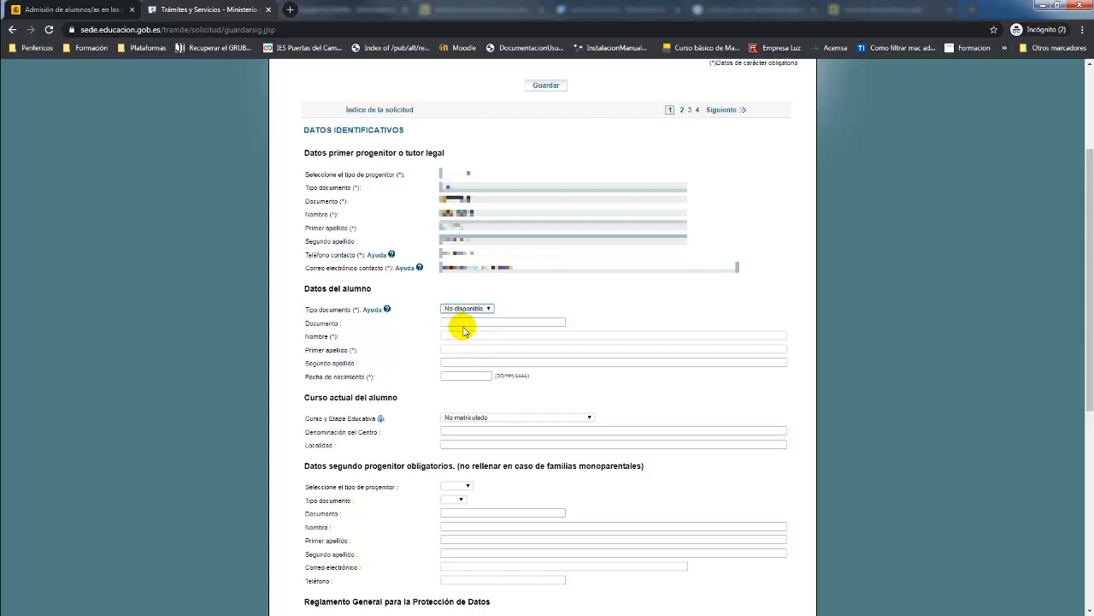
{"action": "left_click", "coordinate": [464, 336]}
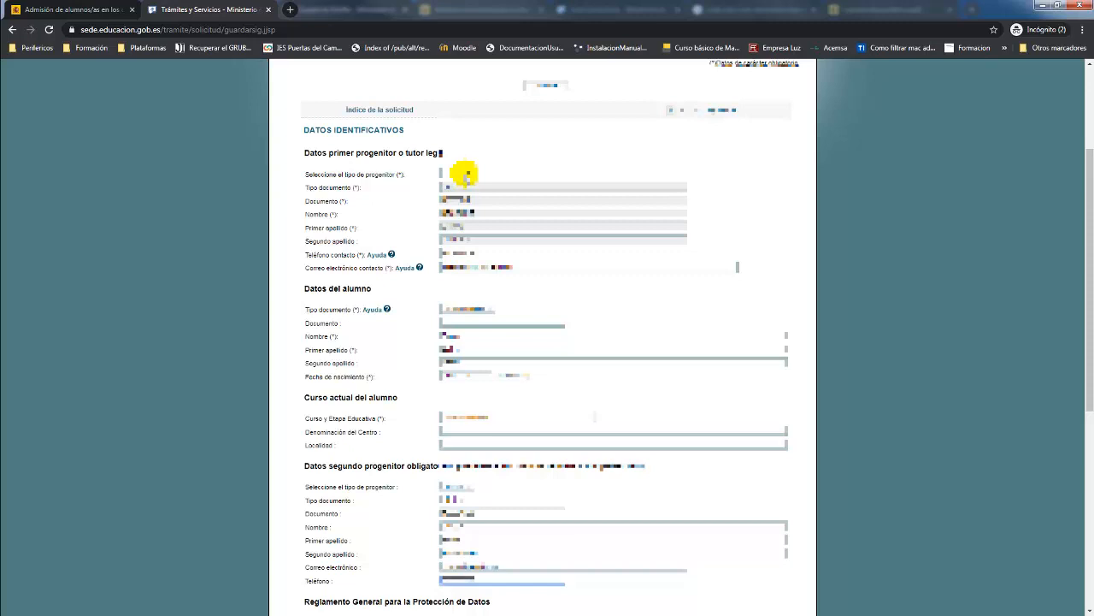
- Select the parent type for the first parent or legal guardian and save the identification data page
{"action": "left_click", "coordinate": [462, 175]}
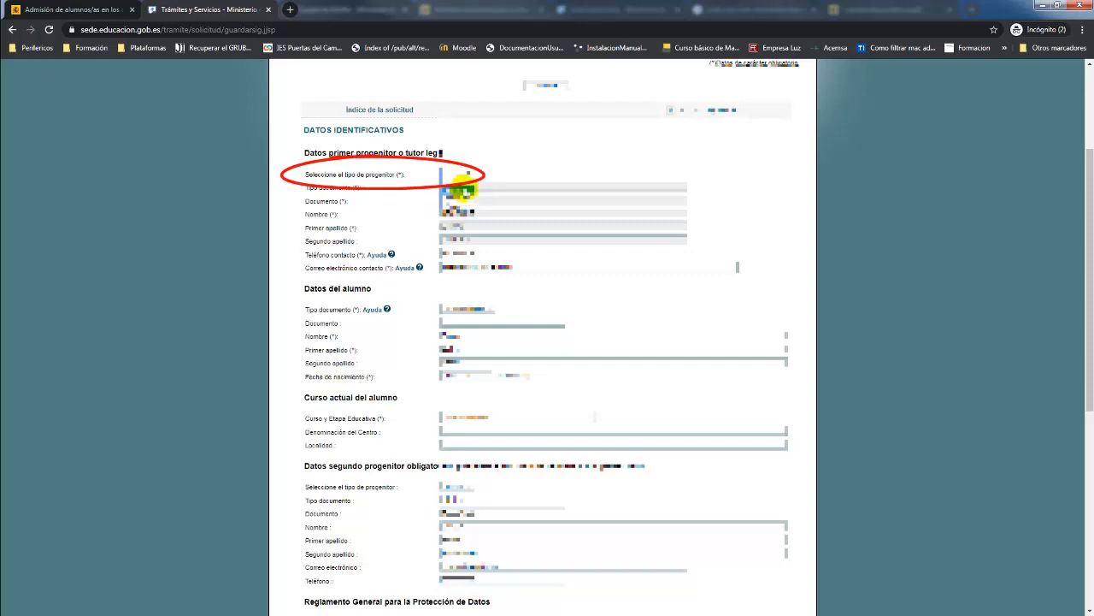
{"action": "left_click", "coordinate": [457, 190]}
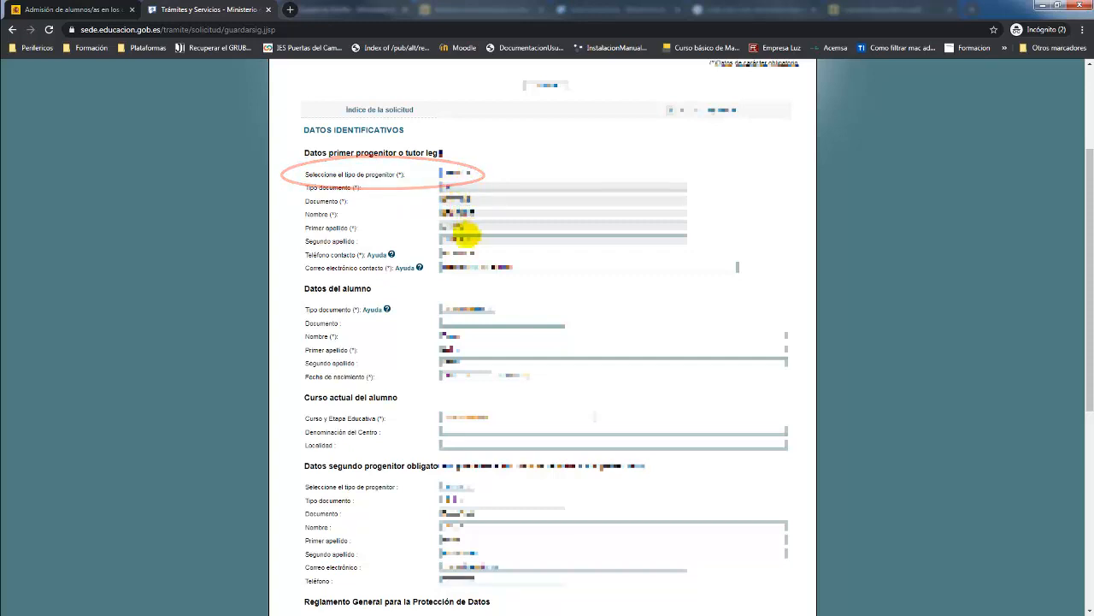
{"action": "scroll", "coordinate": [488, 342], "scroll_direction": "down", "scroll_amount": 2}
{"action": "scroll", "coordinate": [493, 342], "scroll_direction": "down", "scroll_amount": 1}
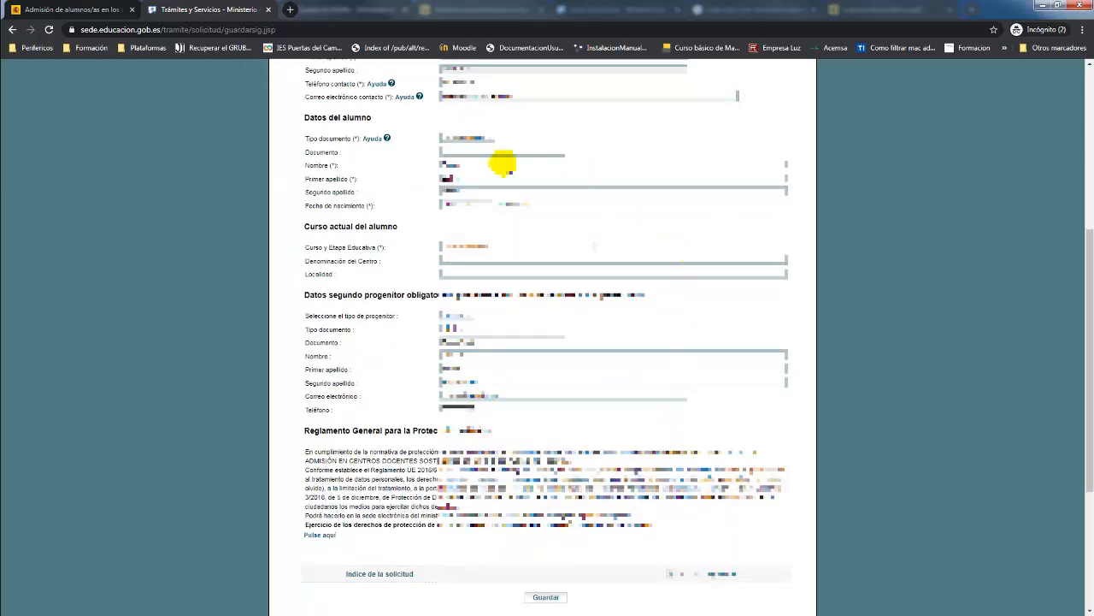
{"action": "left_click", "coordinate": [557, 600]}
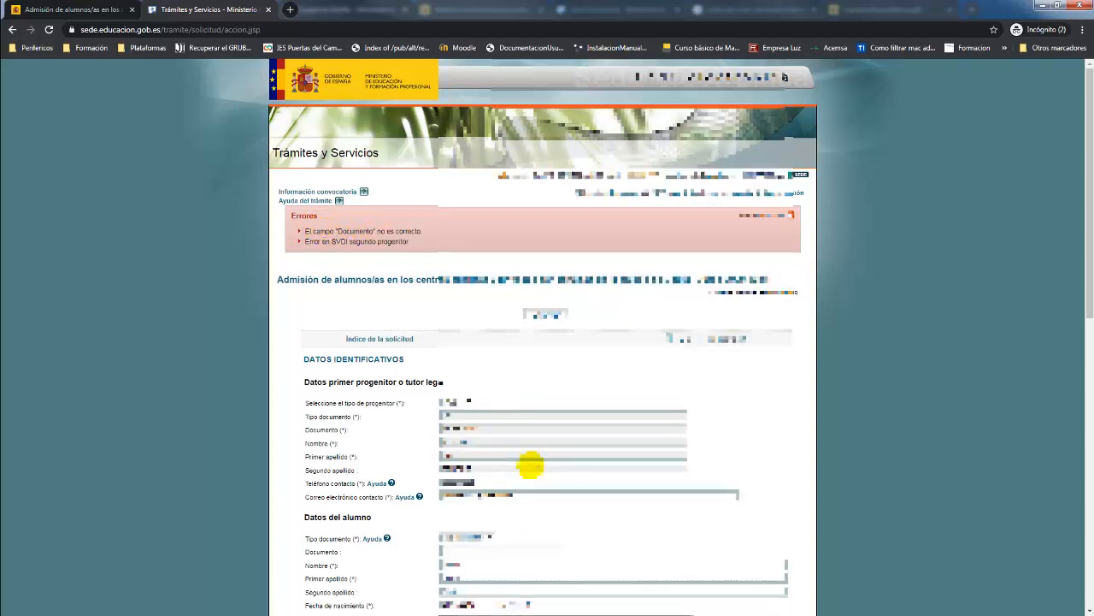
- Replace the second parent's identity document number with the correct one and save the application again
{"action": "scroll", "coordinate": [531, 468], "scroll_direction": "down", "scroll_amount": 1}
{"action": "scroll", "coordinate": [531, 468], "scroll_direction": "down", "scroll_amount": 4}
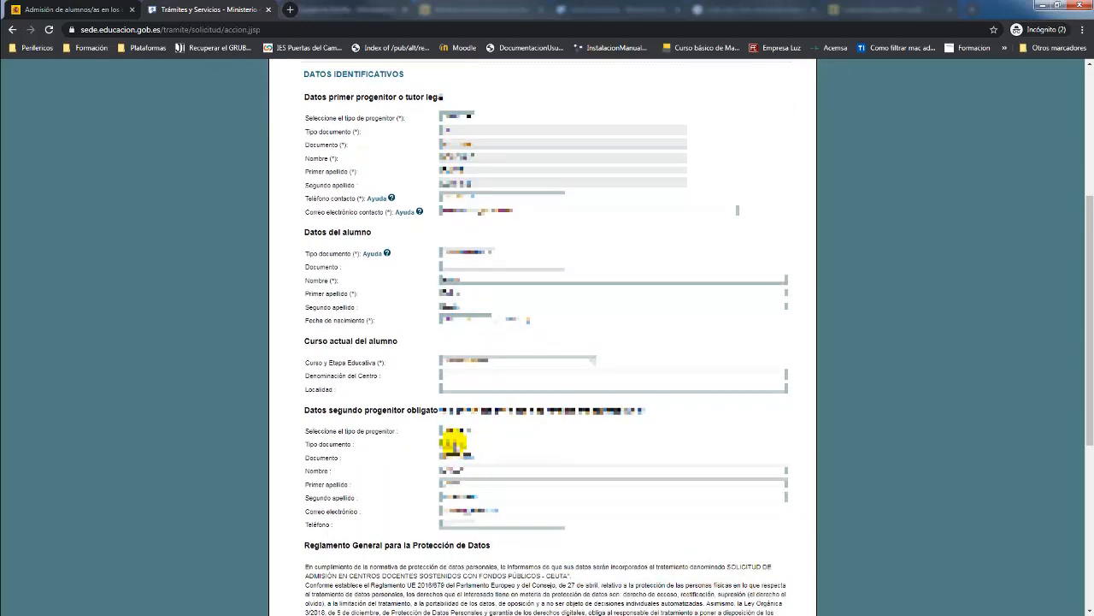
{"action": "left_click_drag", "start_coordinate": [485, 454], "coordinate": [430, 456]}
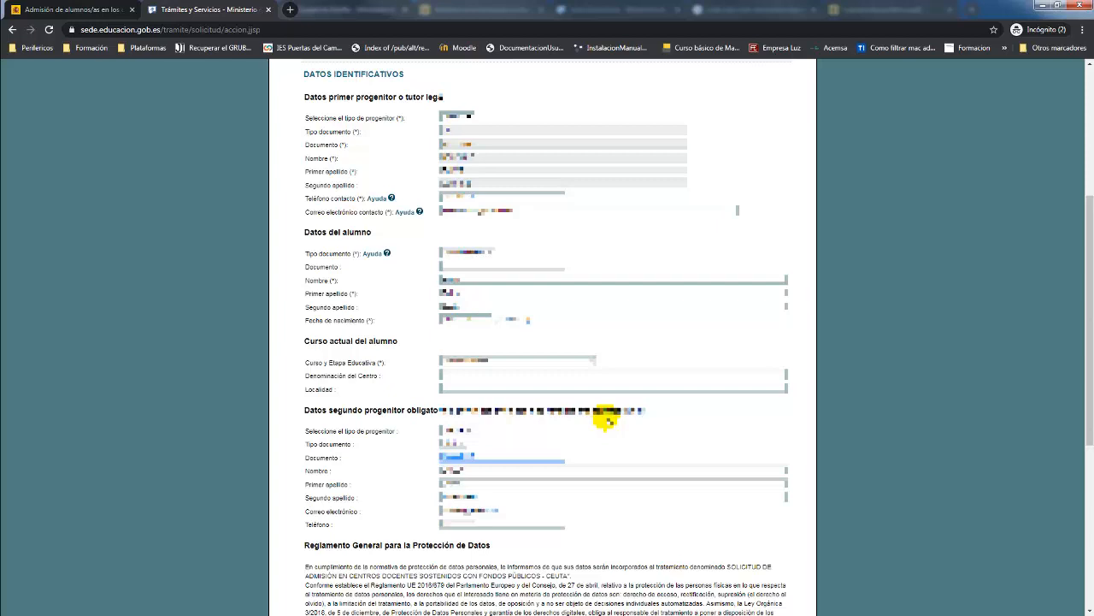
{"action": "type", "text": "12345678"}
{"action": "scroll", "coordinate": [603, 419], "scroll_direction": "down", "scroll_amount": 2}
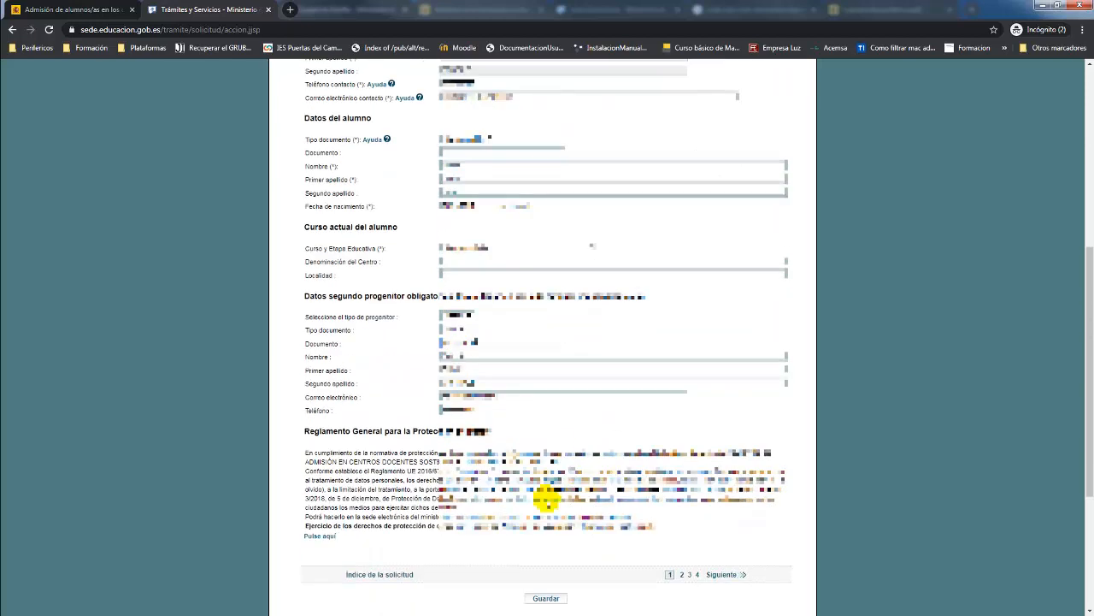
{"action": "left_click", "coordinate": [545, 598]}
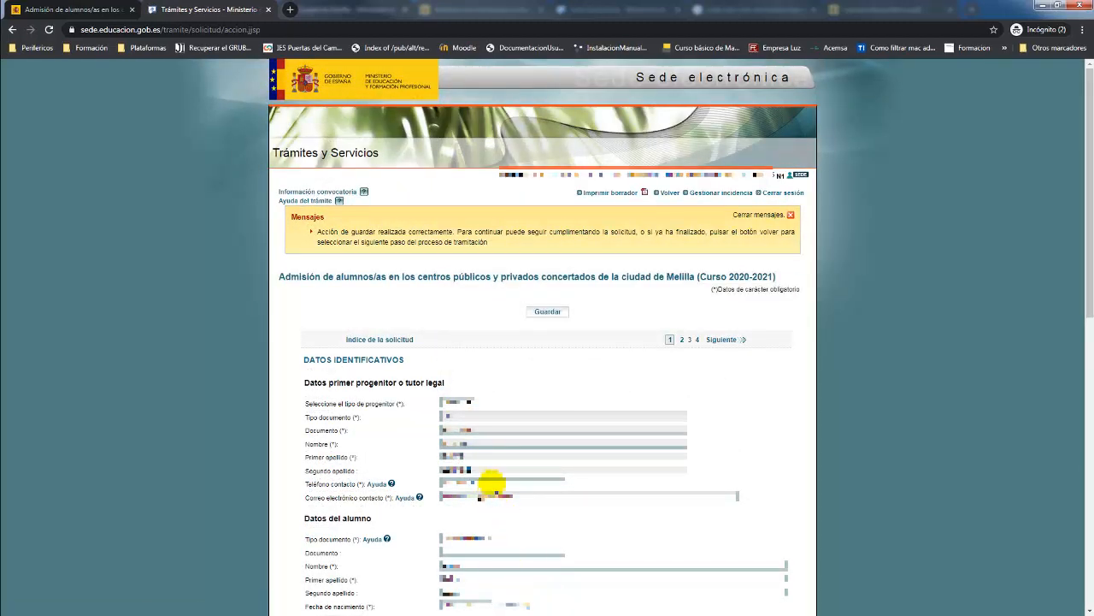
- Clear the student's current course and educational stage, and save the application with that mandatory field blank
{"action": "scroll", "coordinate": [489, 484], "scroll_direction": "down", "scroll_amount": 2}
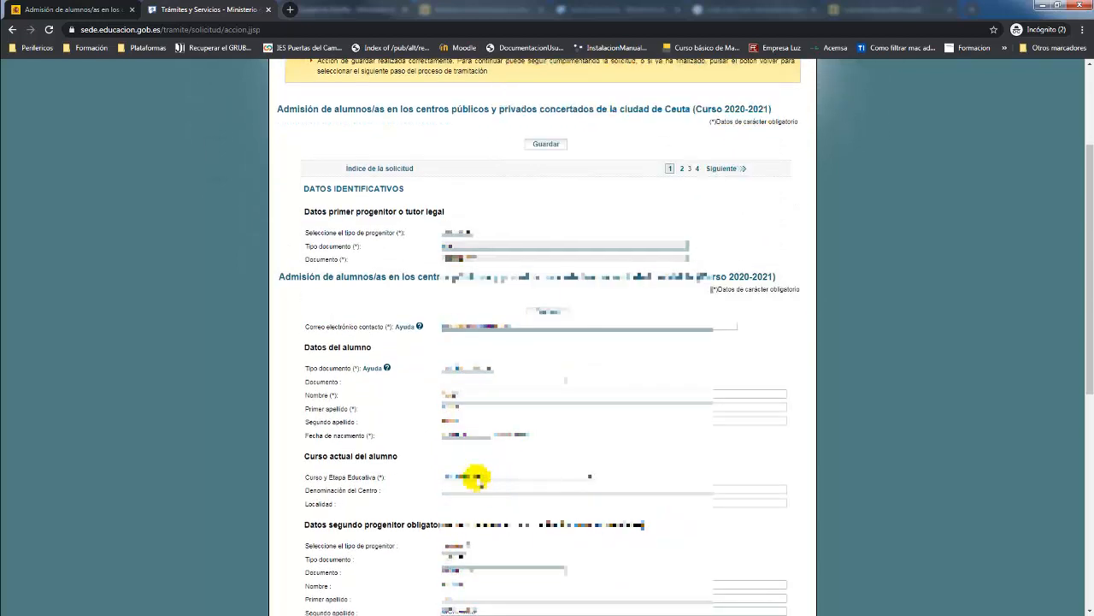
{"action": "left_click", "coordinate": [477, 478]}
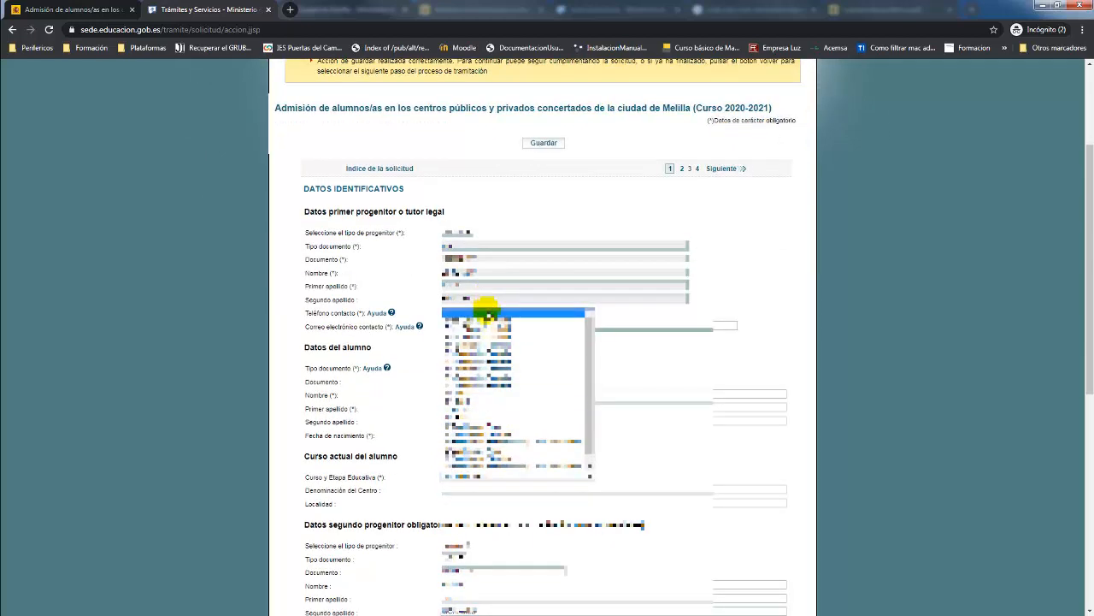
{"action": "left_click", "coordinate": [489, 315]}
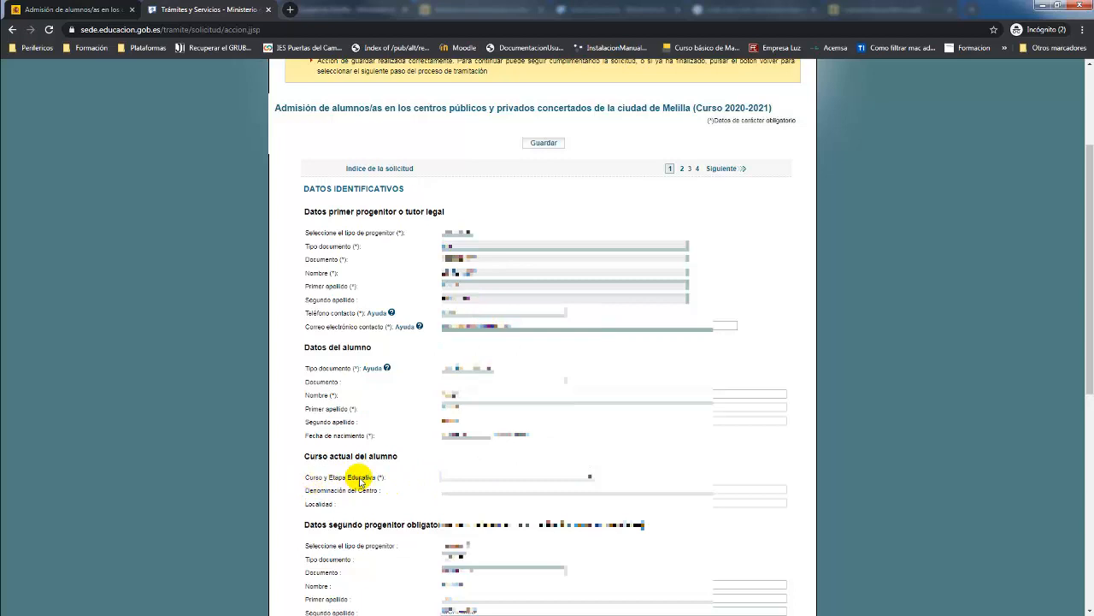
{"action": "left_click", "coordinate": [543, 145]}
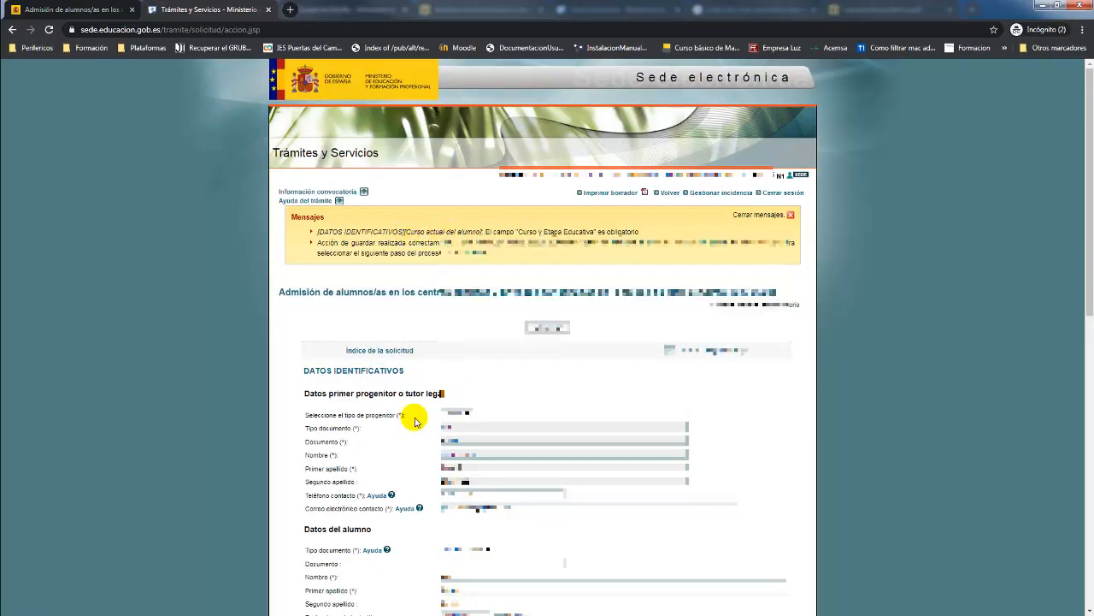
- Set the student's blank course and educational stage back to No matriculado and save the application
{"action": "scroll", "coordinate": [414, 453], "scroll_direction": "down", "scroll_amount": 2}
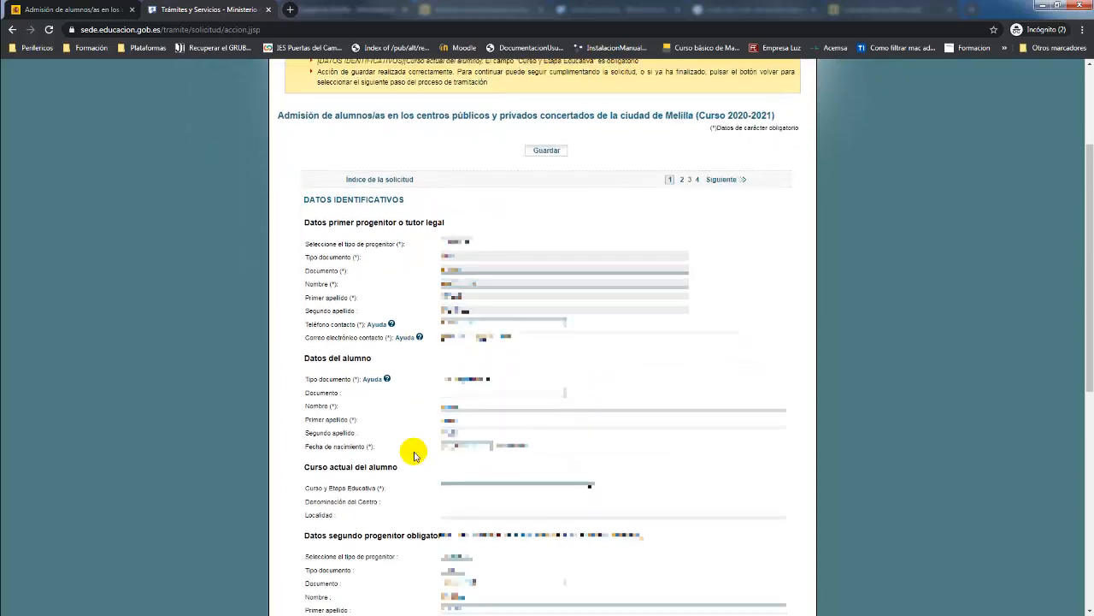
{"action": "scroll", "coordinate": [415, 455], "scroll_direction": "down", "scroll_amount": 2}
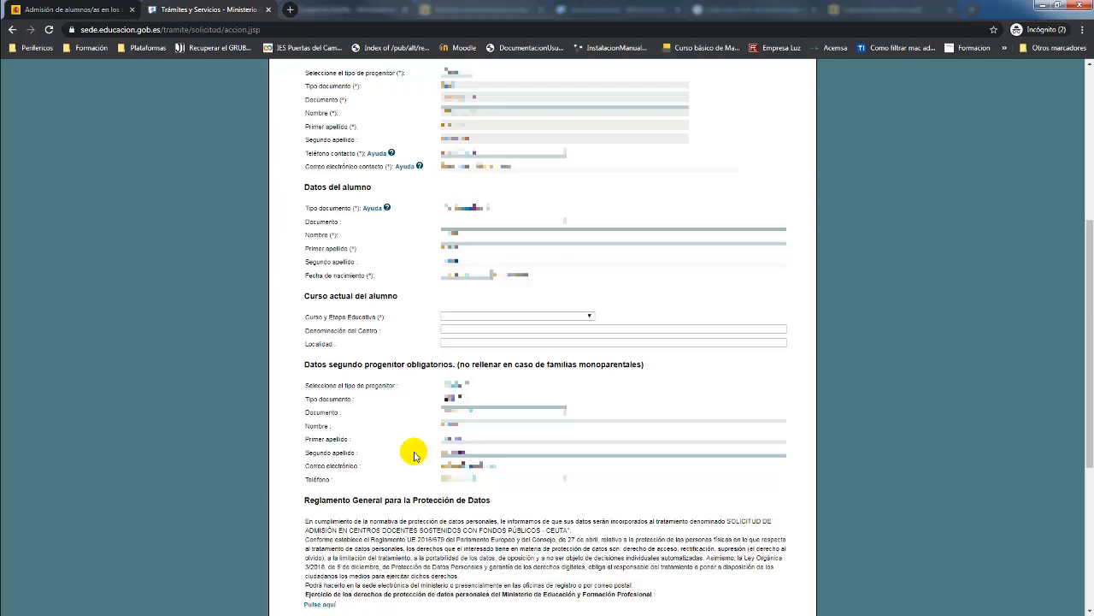
{"action": "left_click", "coordinate": [473, 318]}
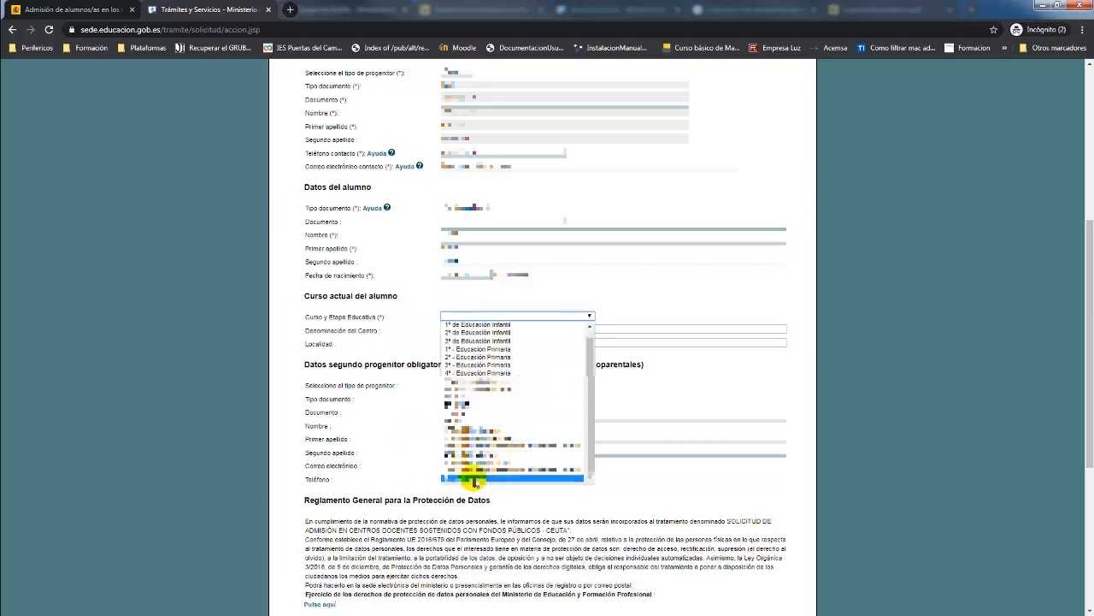
{"action": "left_click", "coordinate": [475, 480]}
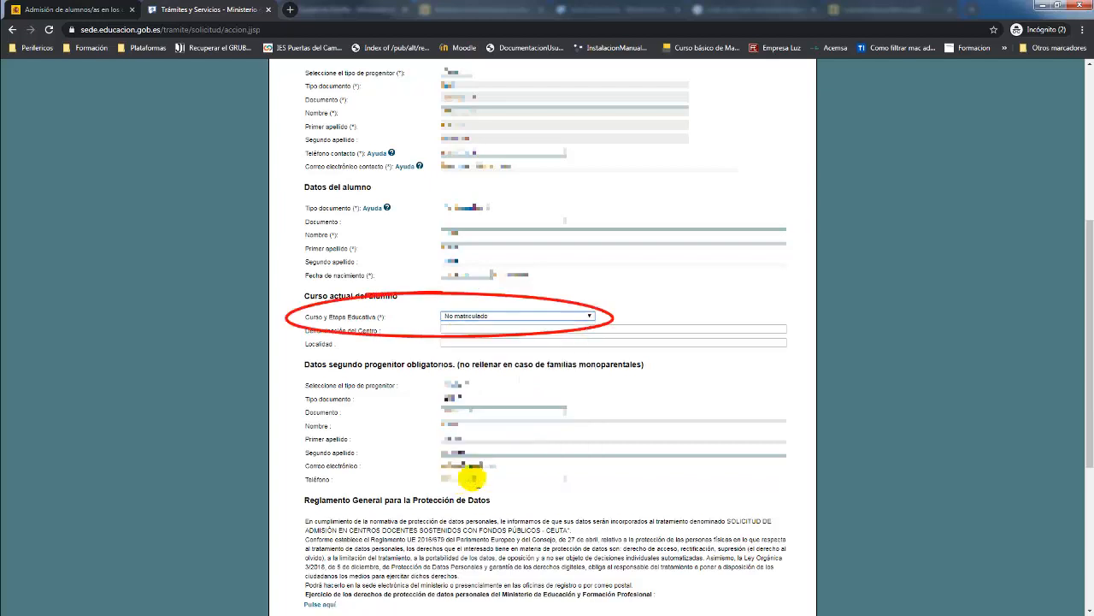
{"action": "scroll", "coordinate": [413, 333], "scroll_direction": "up", "scroll_amount": 2}
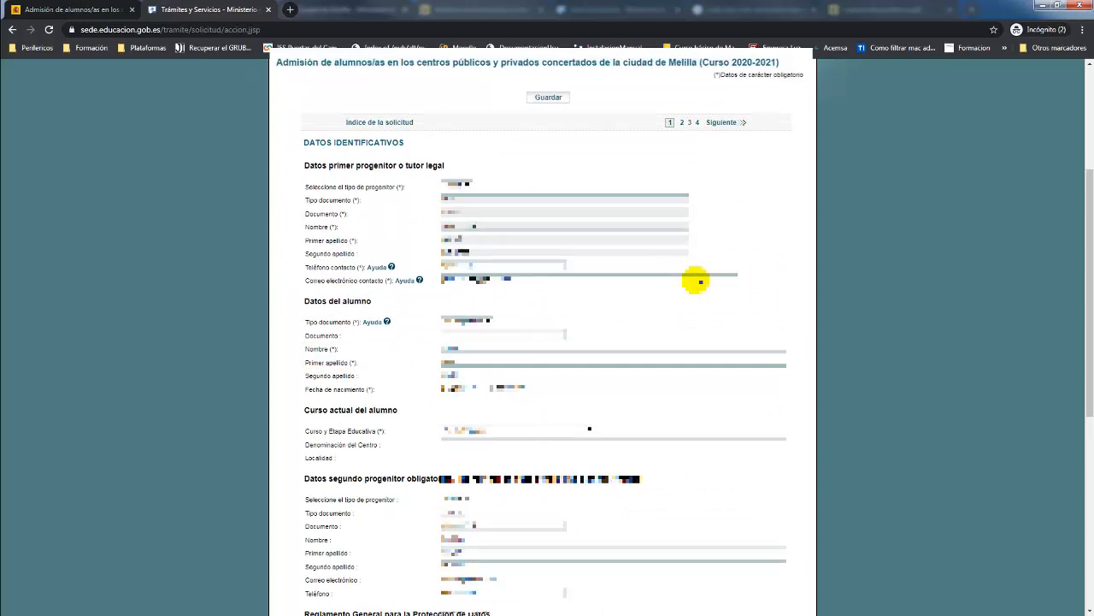
{"action": "scroll", "coordinate": [474, 479], "scroll_direction": "down", "scroll_amount": 1}
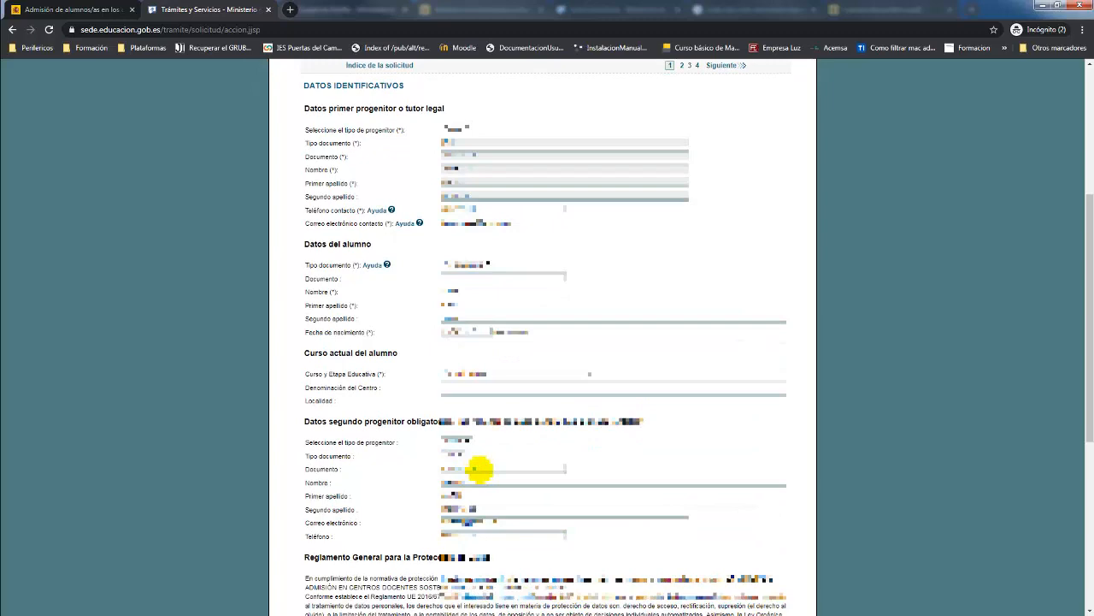
{"action": "scroll", "coordinate": [485, 428], "scroll_direction": "up", "scroll_amount": 3}
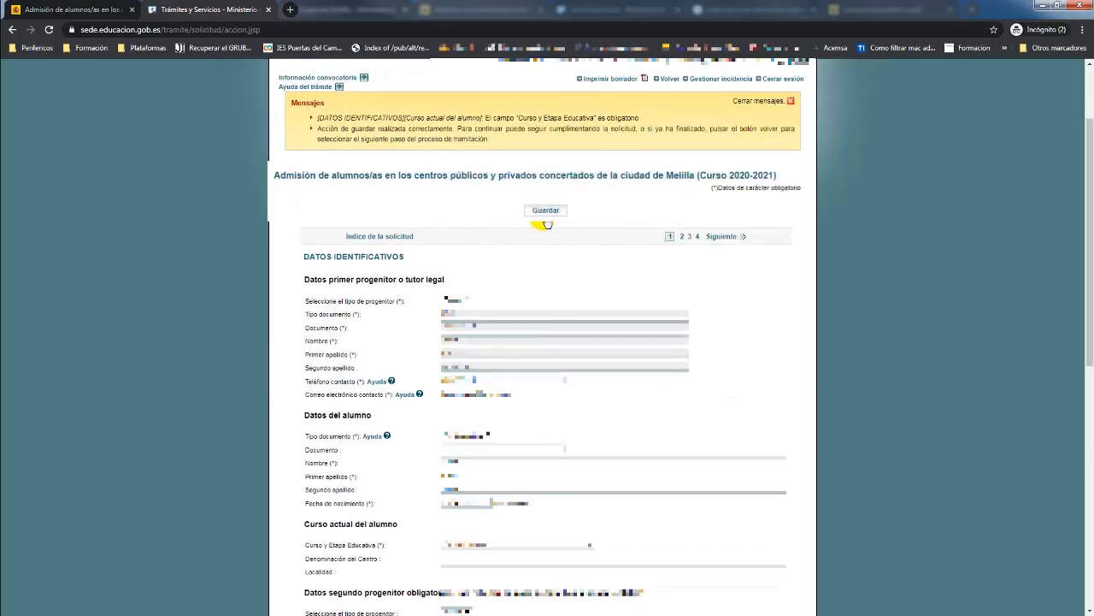
{"action": "left_click", "coordinate": [546, 211]}
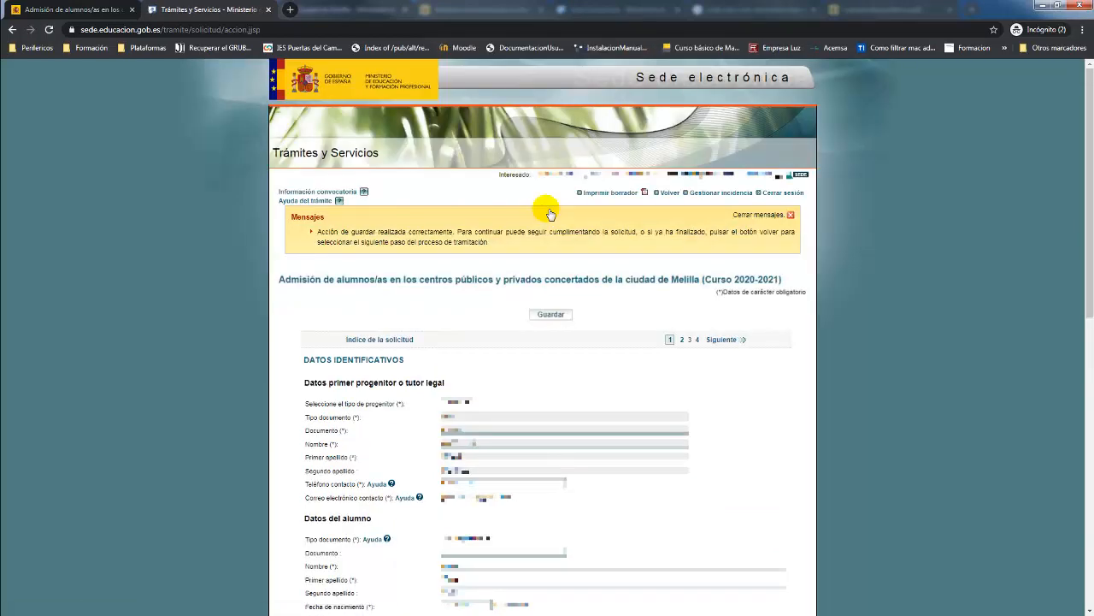
- Go to the admission data page and set the requested course for 2020/2021 to 014 - 1º Educación Infantil
{"action": "left_click", "coordinate": [720, 341]}
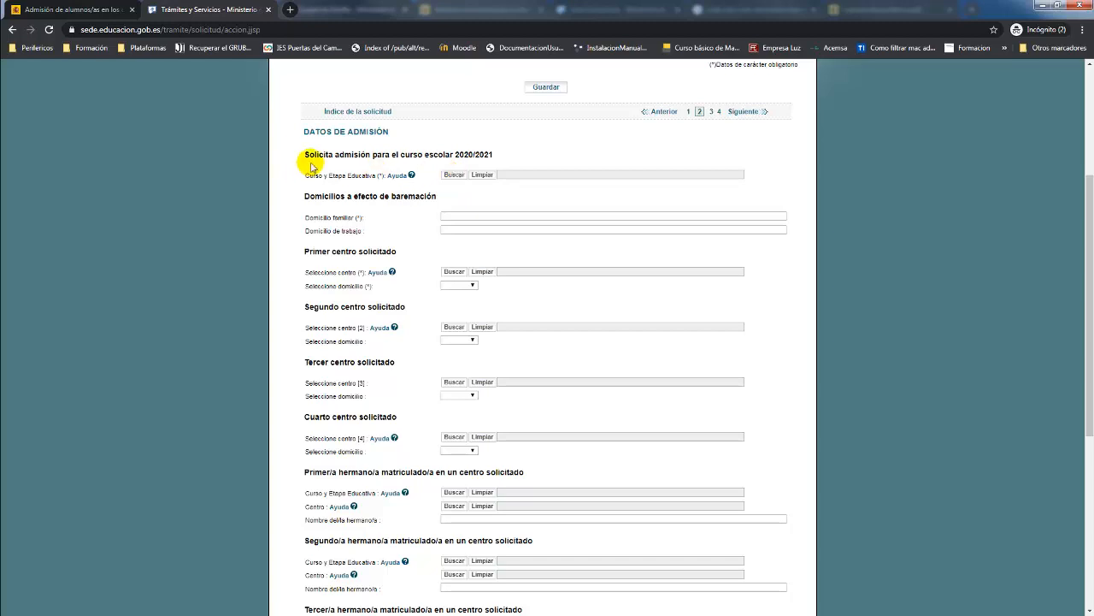
{"action": "left_click", "coordinate": [454, 176]}
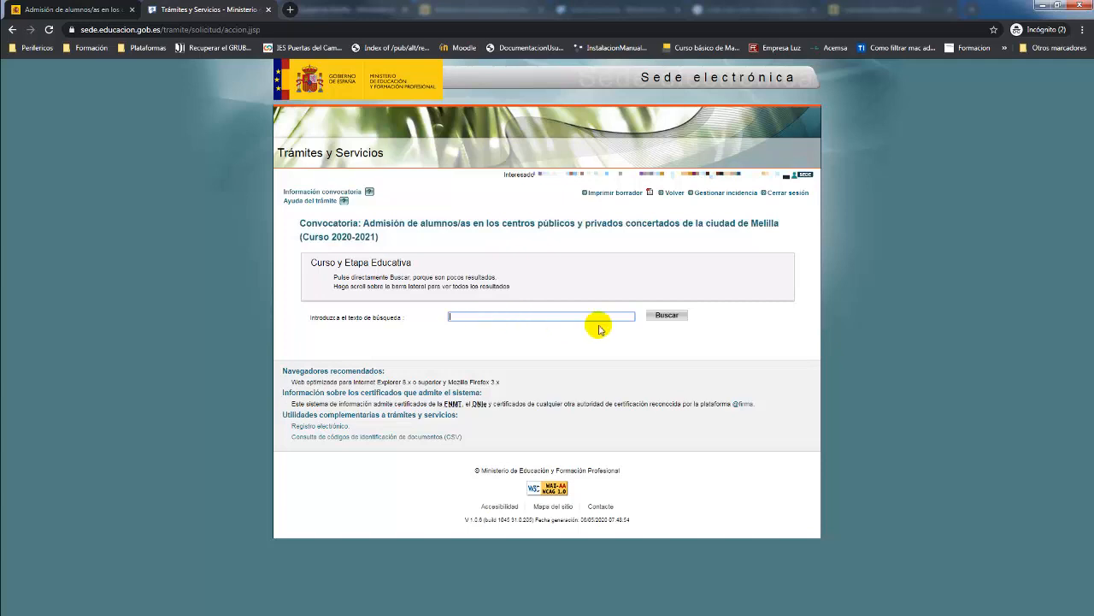
{"action": "left_click", "coordinate": [666, 315]}
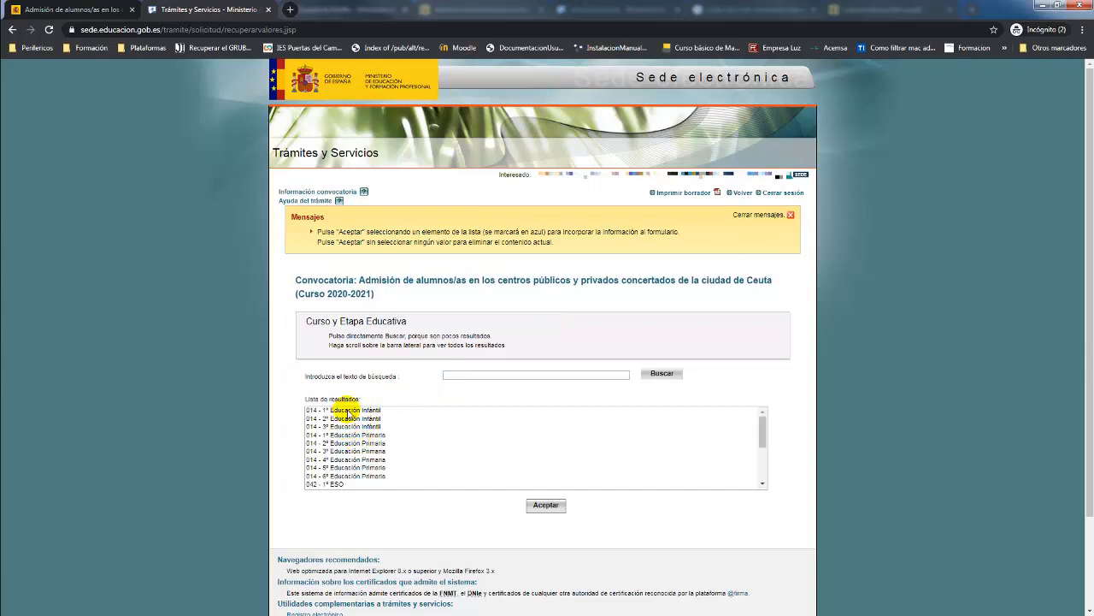
{"action": "left_click", "coordinate": [350, 410]}
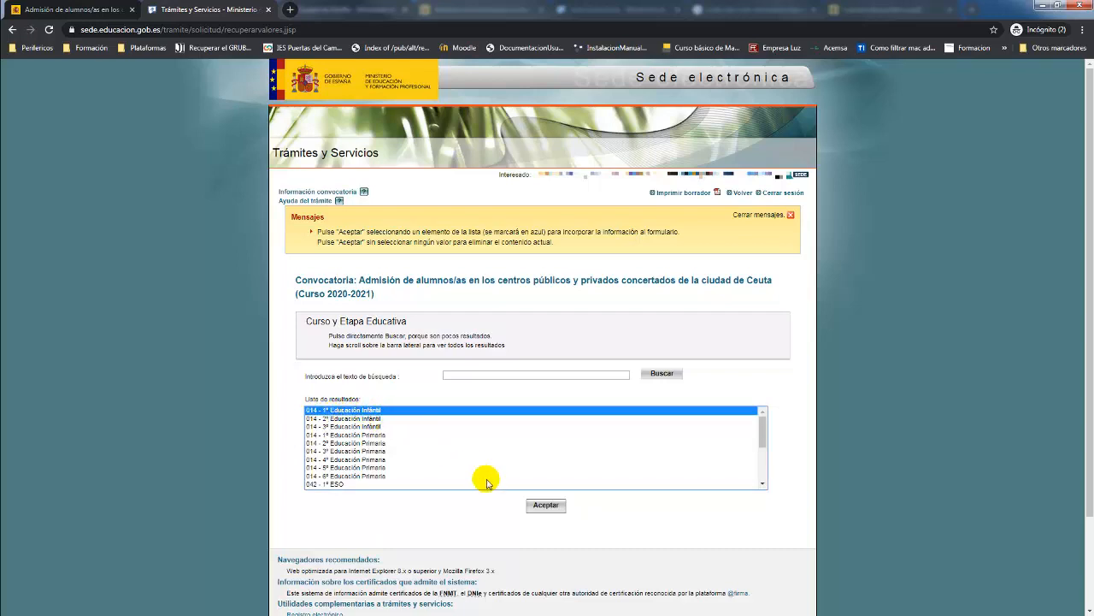
{"action": "left_click", "coordinate": [546, 505]}
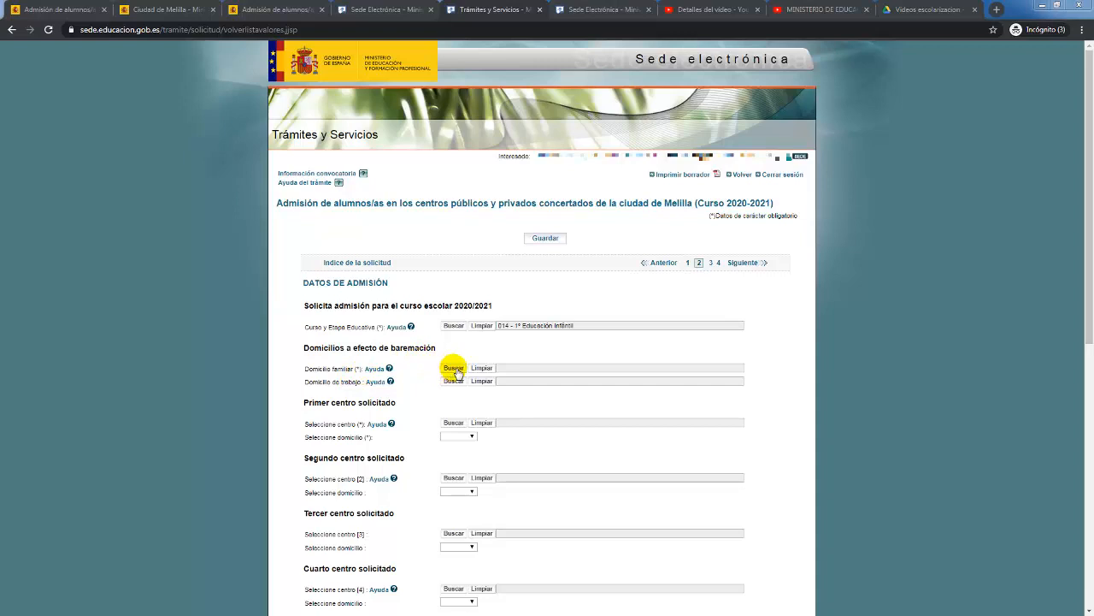
- Search the family address streets for "mar" and set the family address to the first street in the results
{"action": "left_click", "coordinate": [454, 368]}
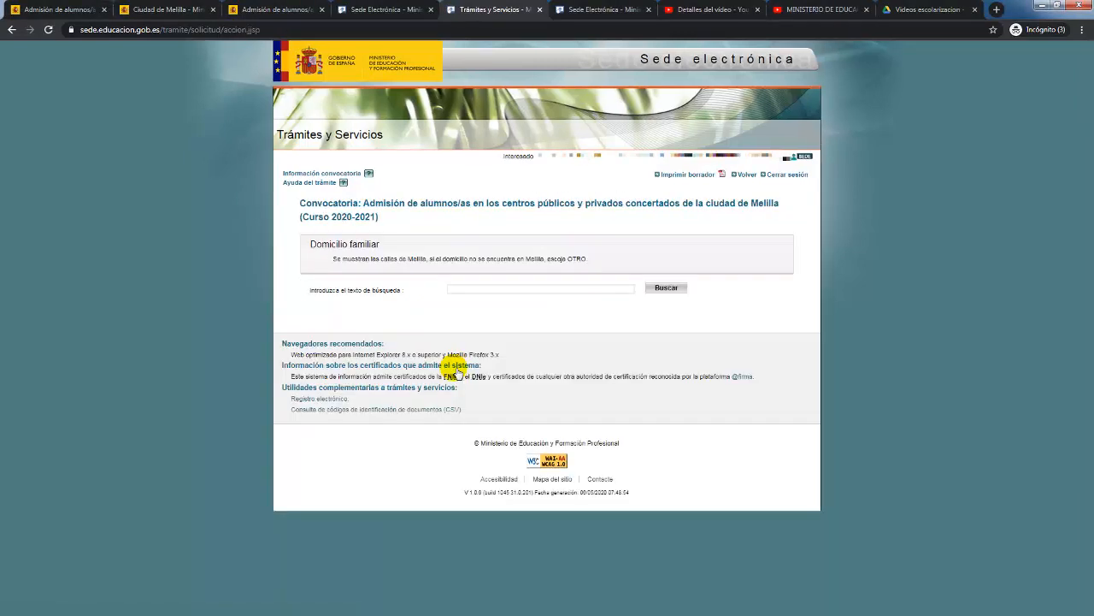
{"action": "left_click", "coordinate": [480, 294]}
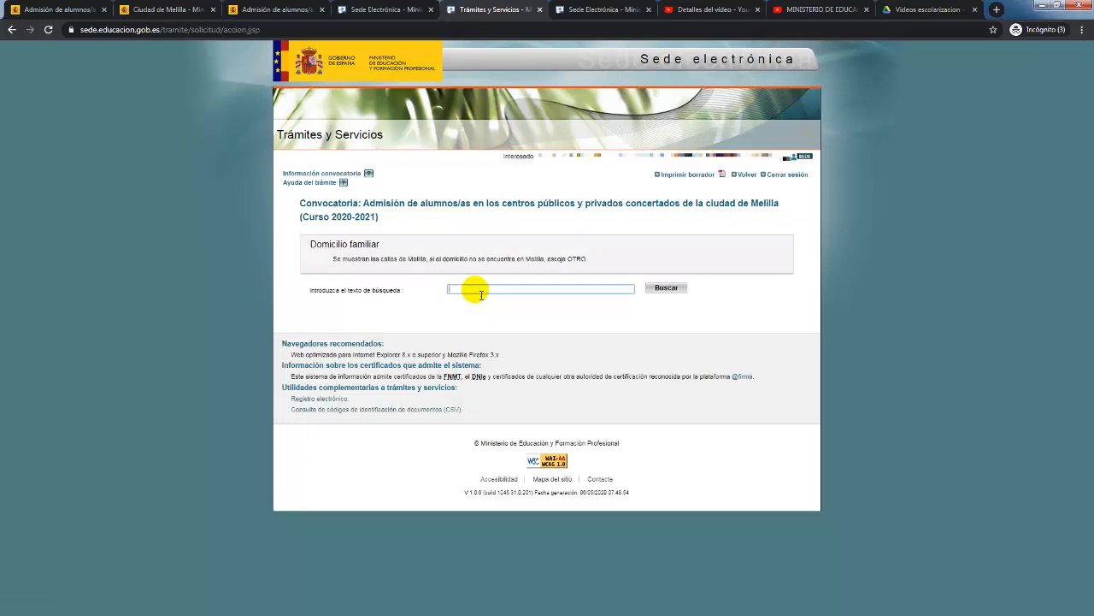
{"action": "type", "text": "mel"}
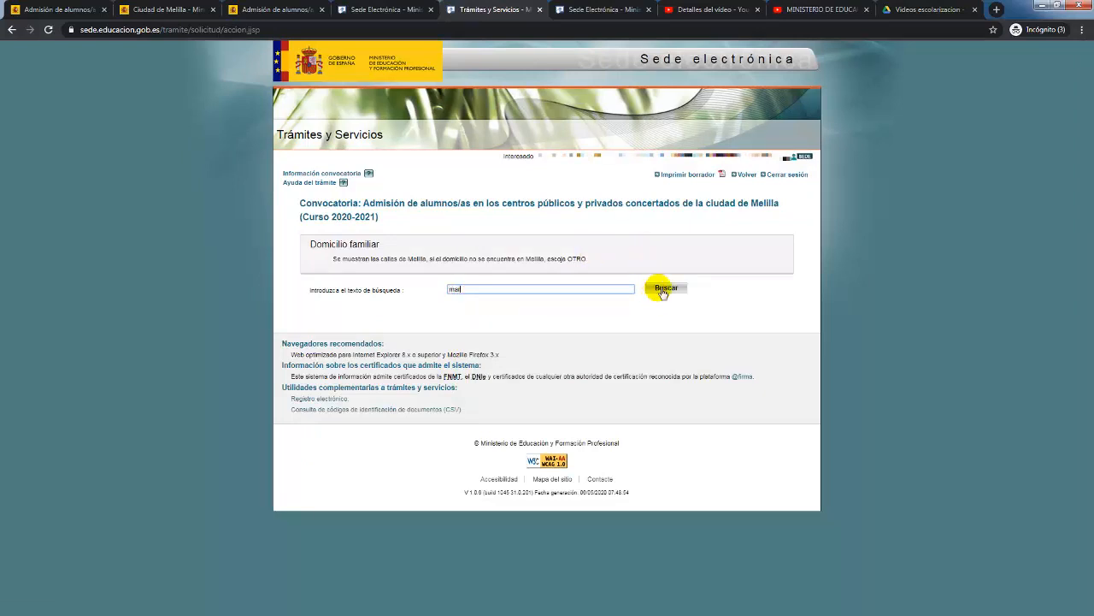
{"action": "left_click", "coordinate": [666, 289]}
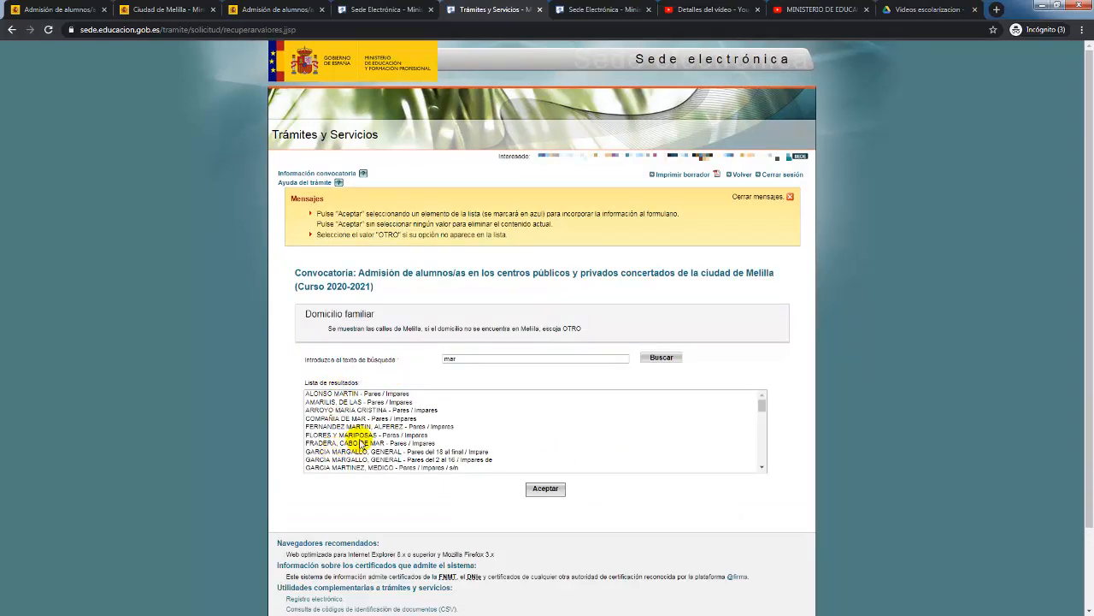
{"action": "left_click", "coordinate": [329, 394]}
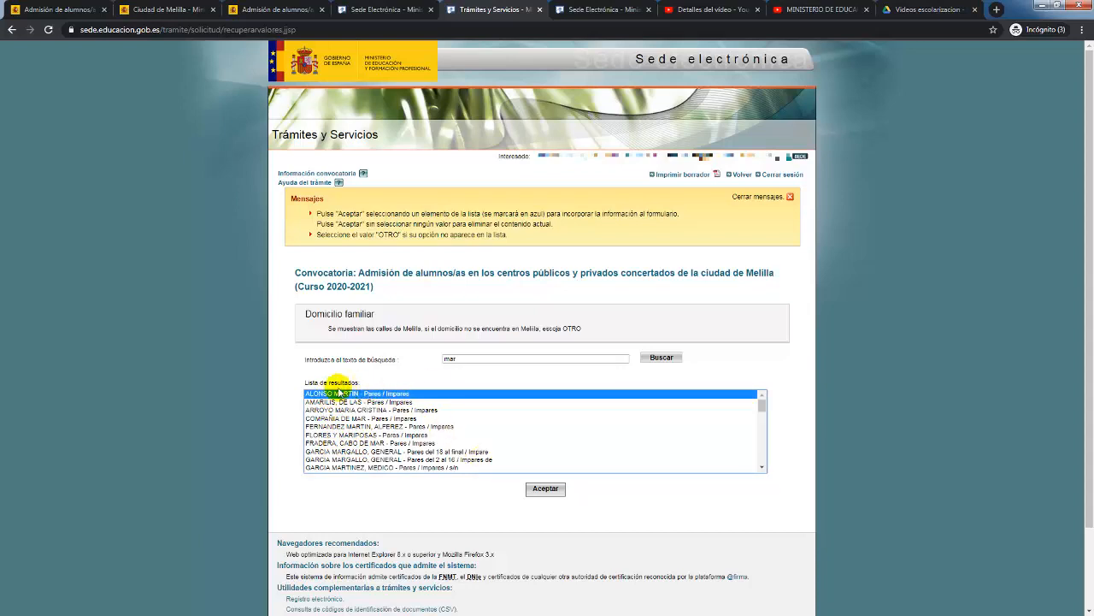
{"action": "left_click", "coordinate": [545, 489]}
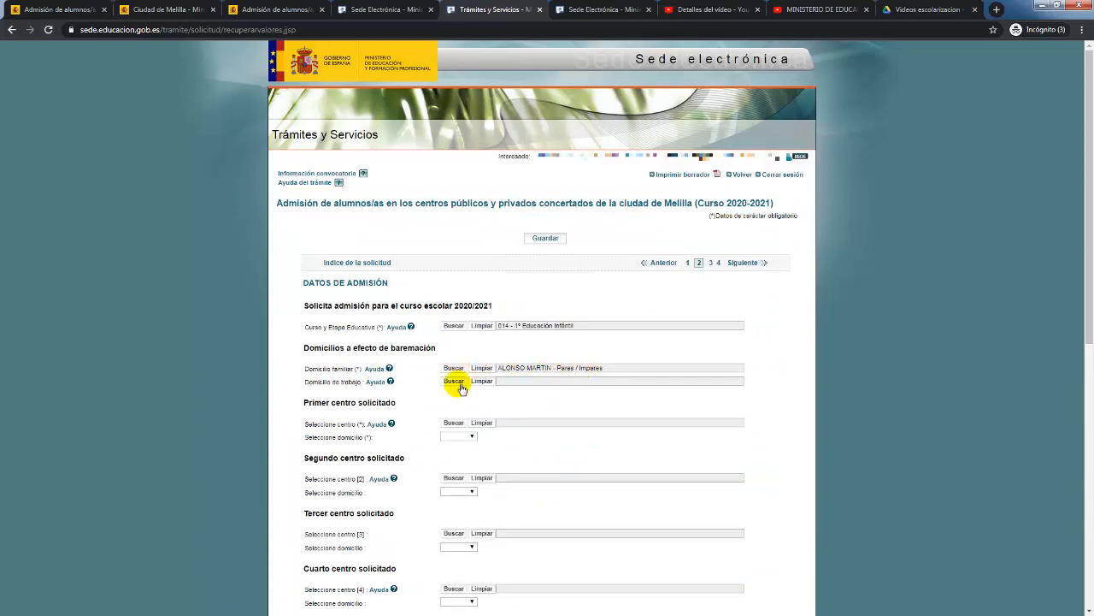
- Search the work address streets for "mar" and set the work address to the second street in the results
{"action": "left_click", "coordinate": [460, 386]}
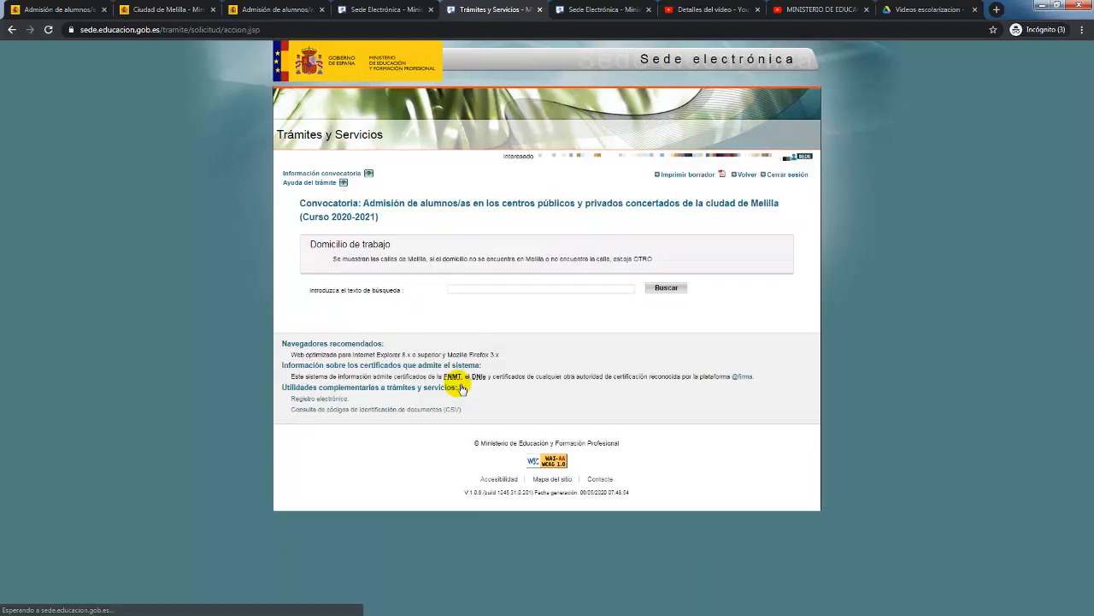
{"action": "left_click", "coordinate": [480, 294]}
{"action": "type", "text": "mar"}
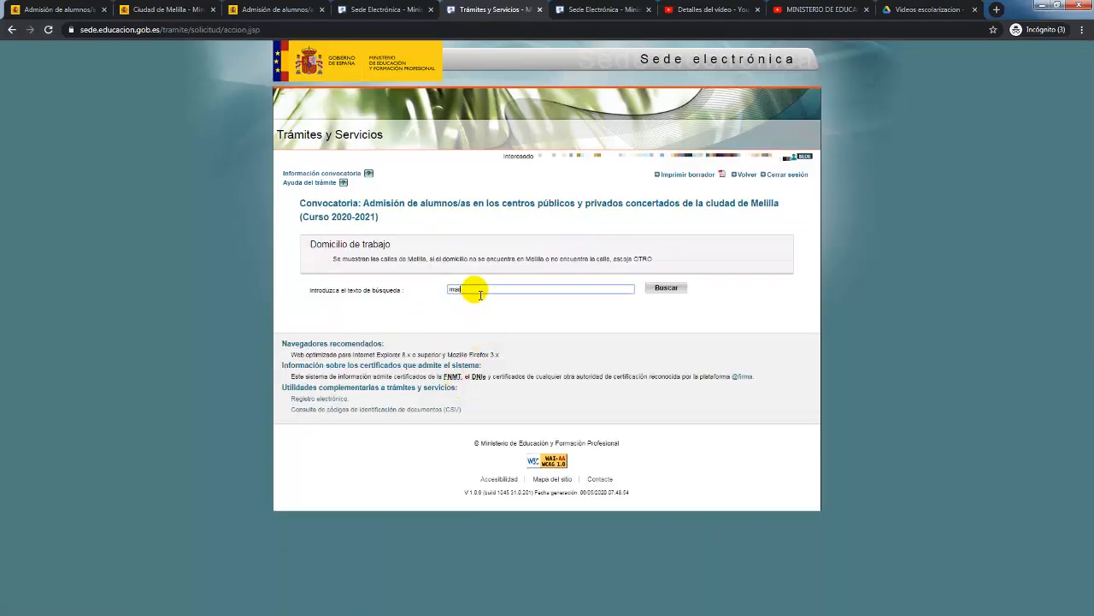
{"action": "key", "text": "Return"}
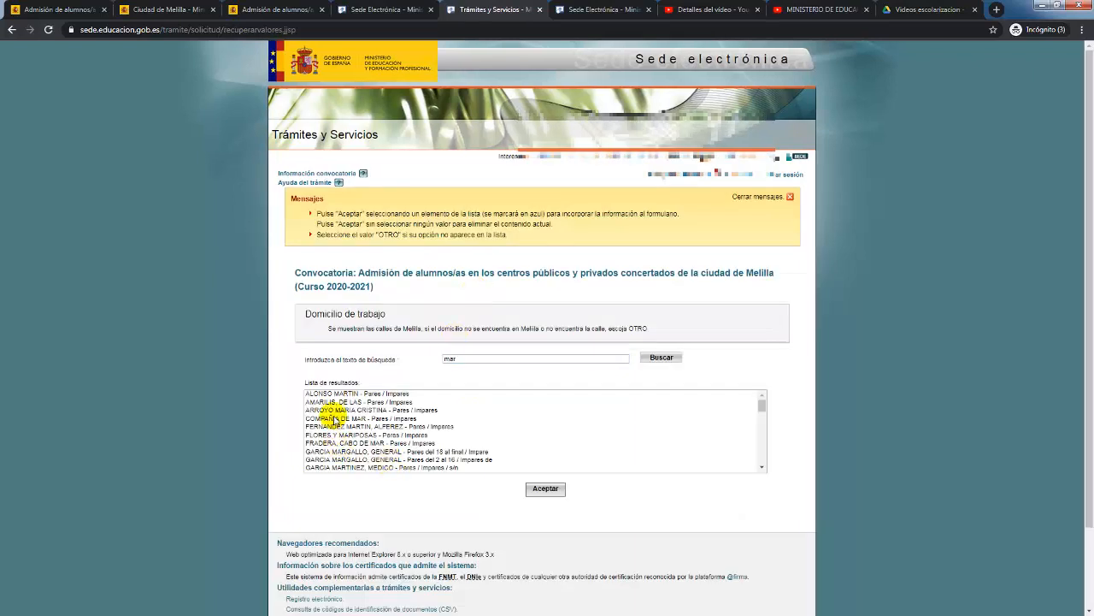
{"action": "left_click", "coordinate": [335, 402]}
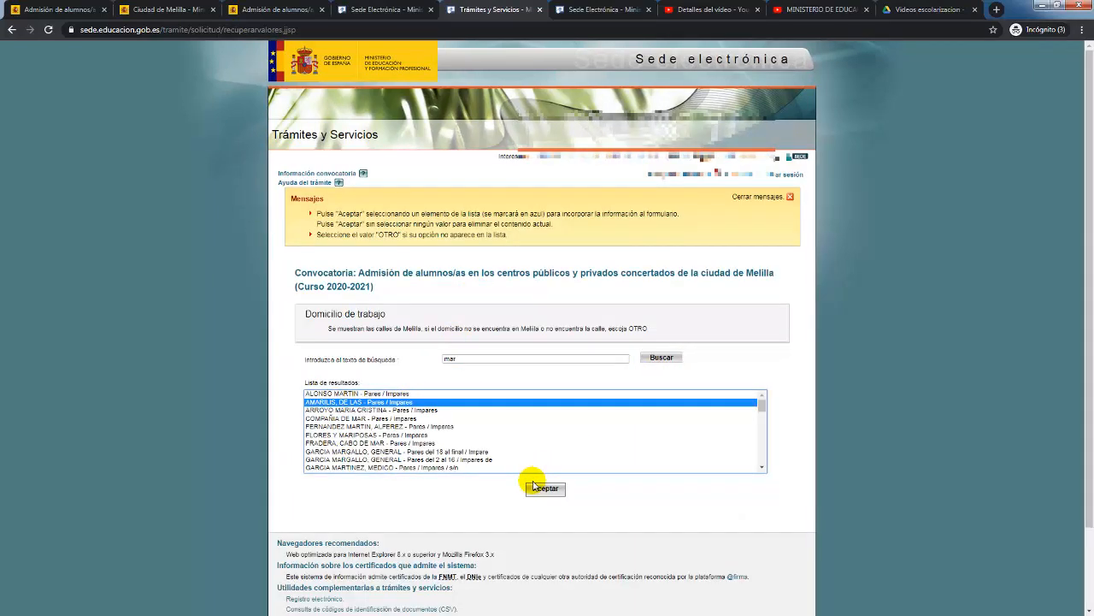
{"action": "left_click", "coordinate": [546, 487]}
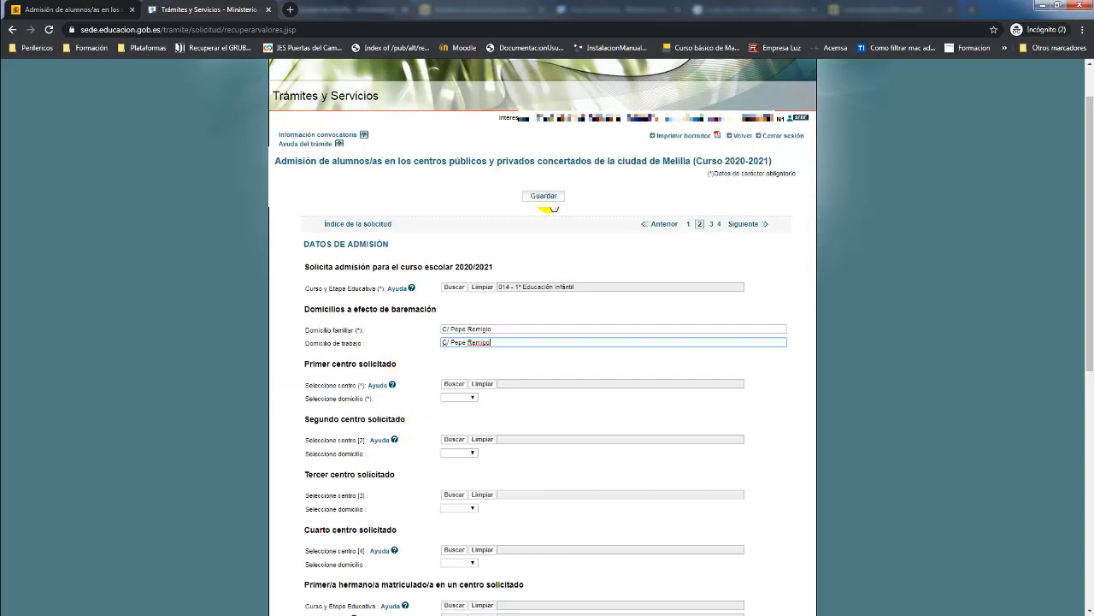
- Save the application with the mandatory school and address of the first requested centre left blank
{"action": "left_click", "coordinate": [548, 202]}
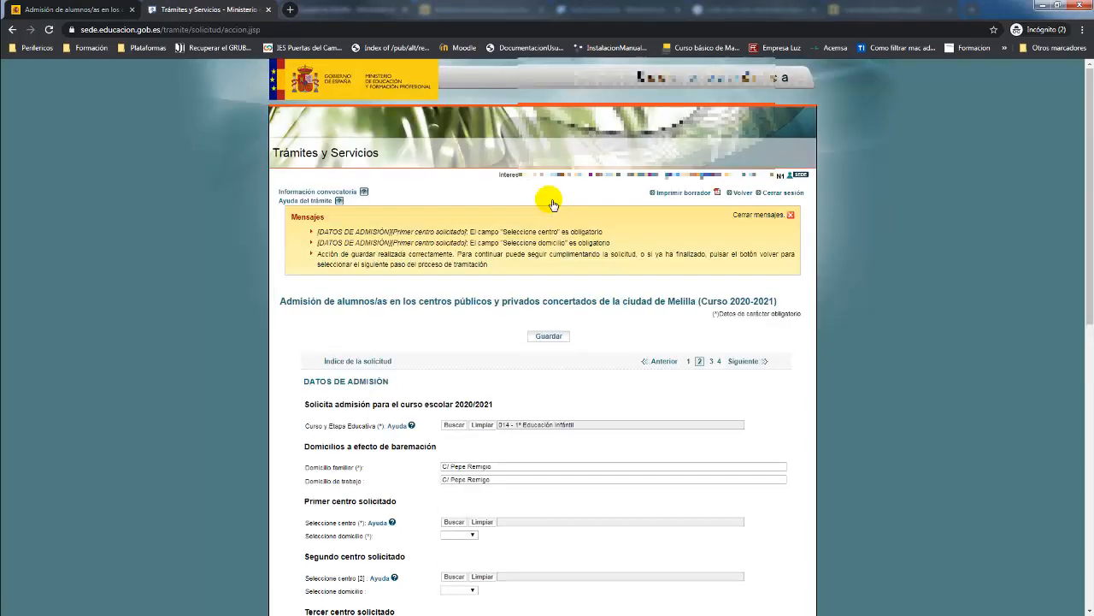
{"action": "left_click_drag", "start_coordinate": [319, 231], "coordinate": [482, 237]}
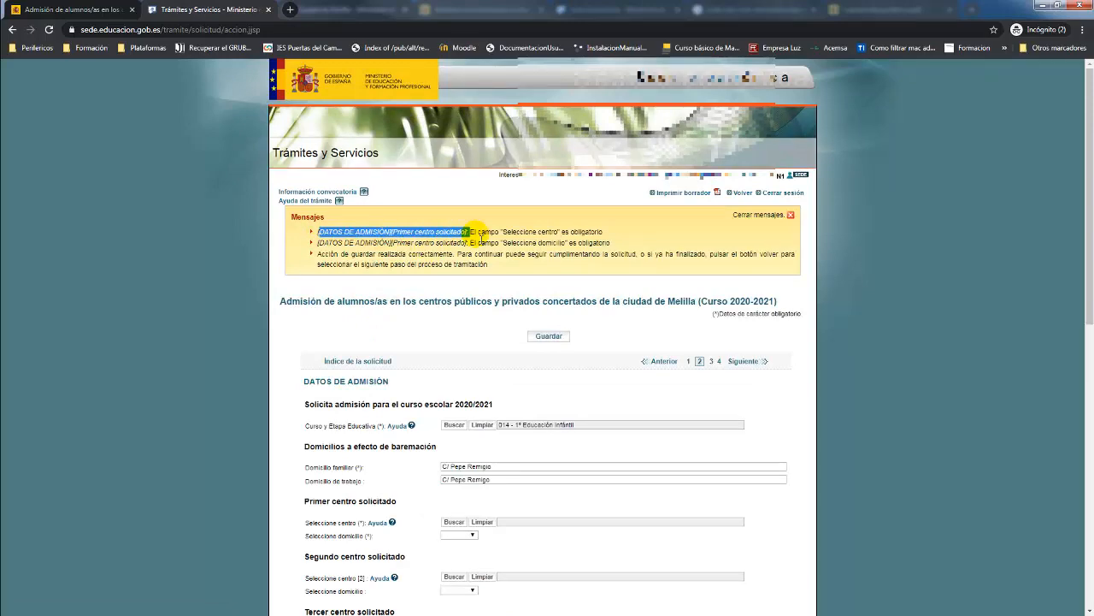
{"action": "scroll", "coordinate": [453, 359], "scroll_direction": "down", "scroll_amount": 2}
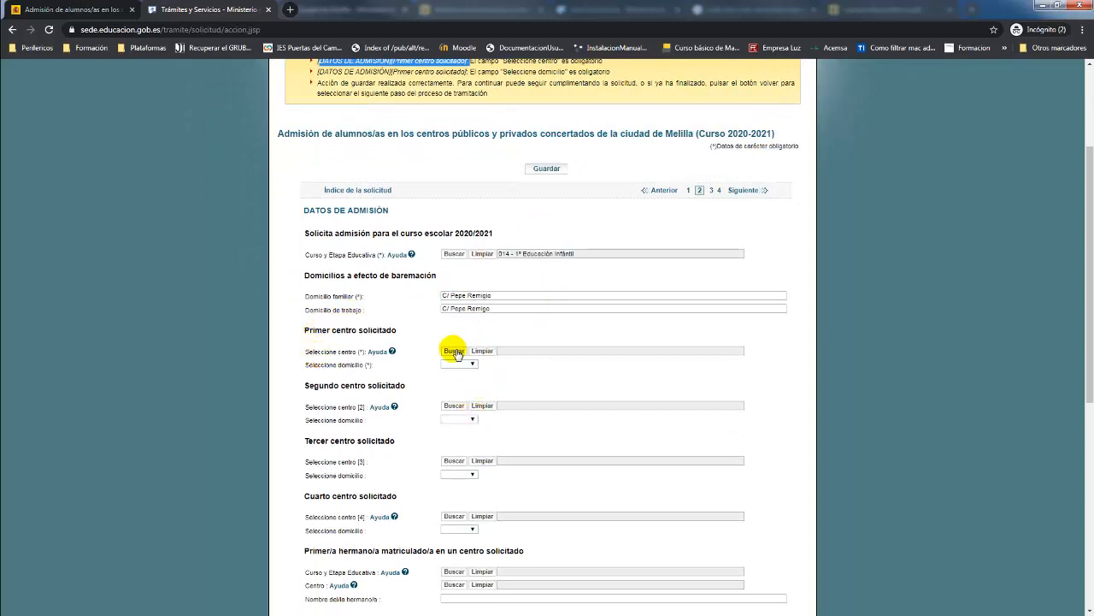
{"action": "left_click_drag", "start_coordinate": [303, 330], "coordinate": [447, 346]}
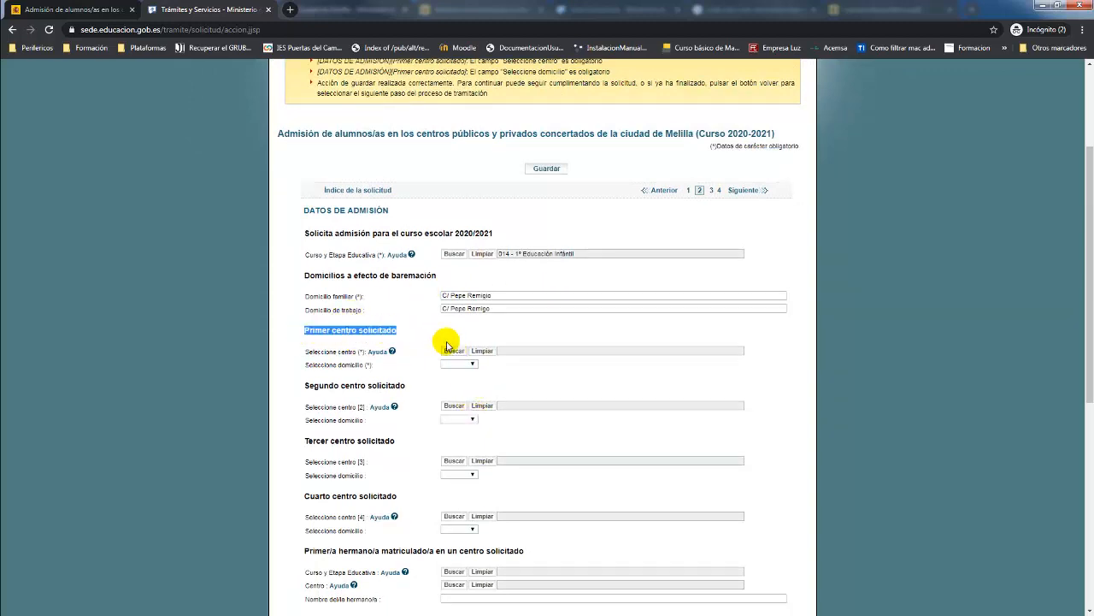
- Set the first requested centre to 51000021-CEIP. PABLO RUIZ PICASSO and its address to Familiar
{"action": "left_click", "coordinate": [455, 353]}
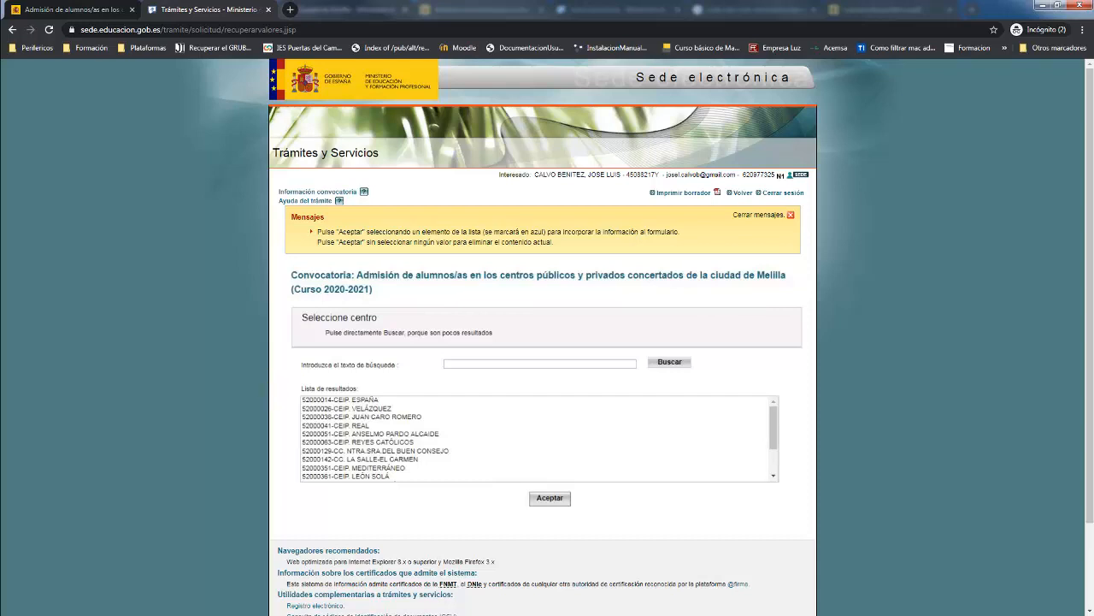
{"action": "left_click", "coordinate": [550, 498]}
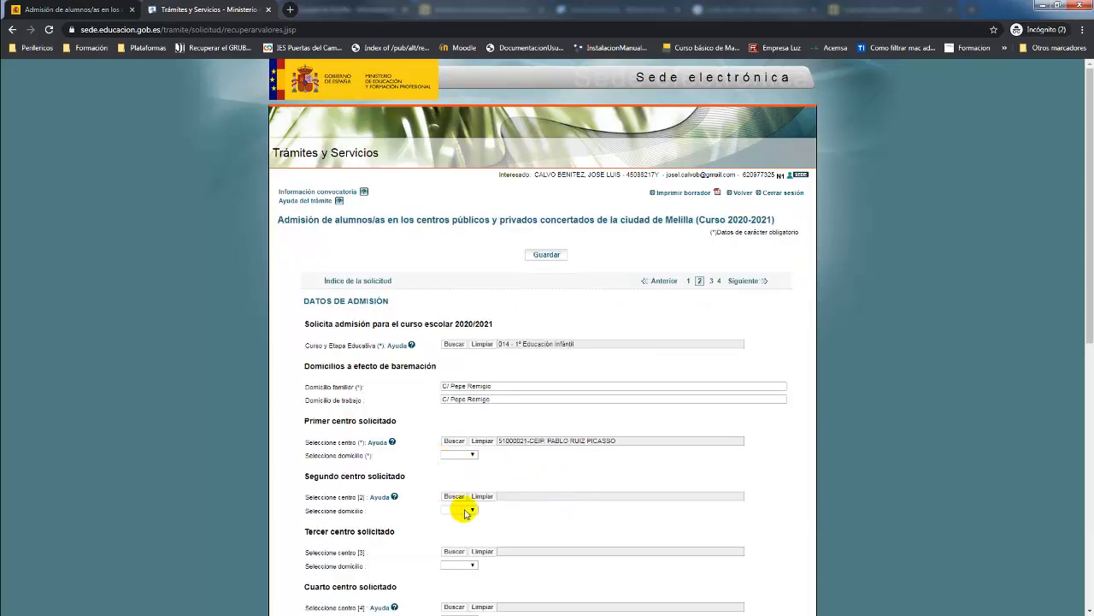
{"action": "scroll", "coordinate": [534, 468], "scroll_direction": "down", "scroll_amount": 1}
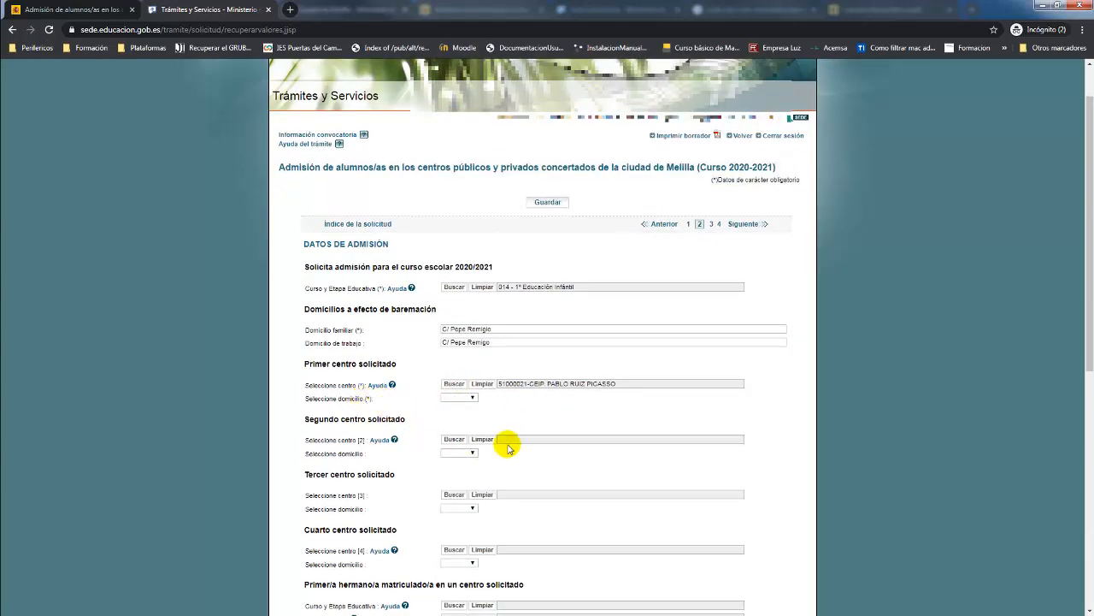
{"action": "left_click", "coordinate": [472, 398]}
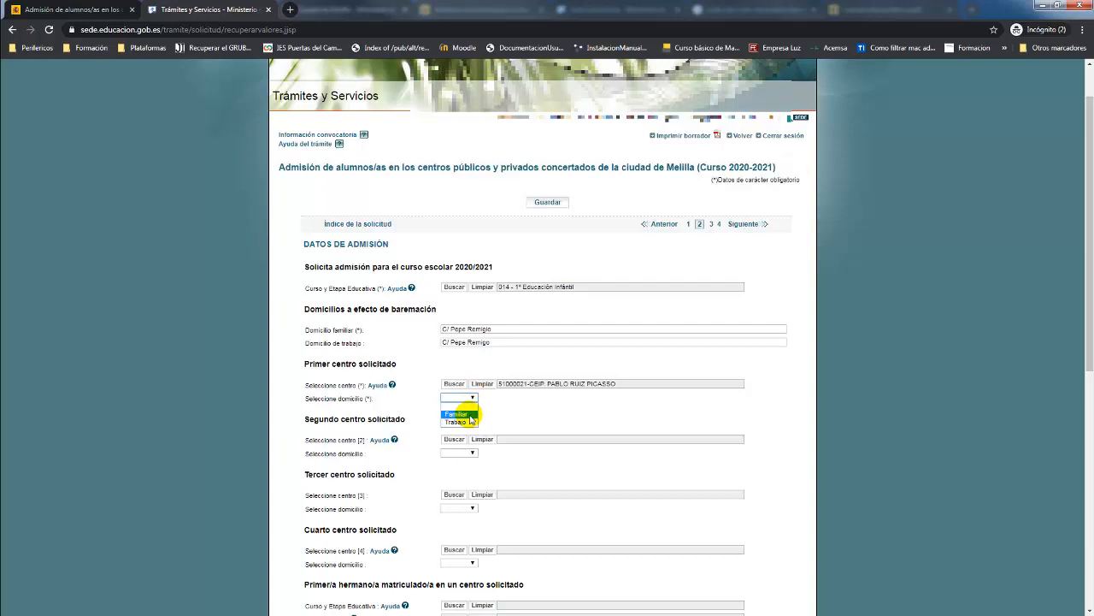
{"action": "left_click", "coordinate": [466, 414]}
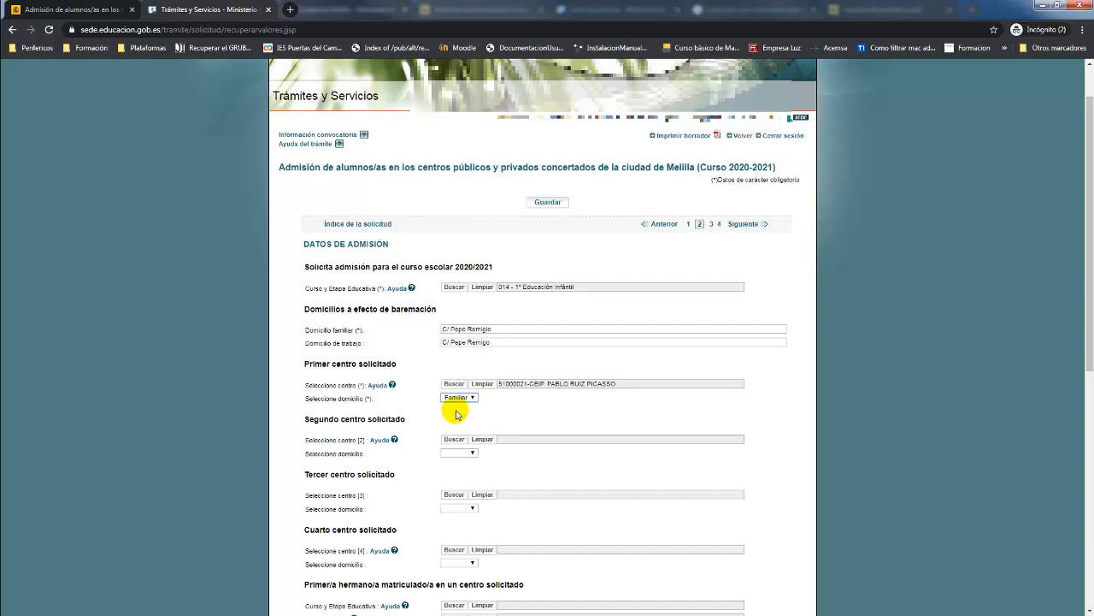
- Set the second requested centre to 51000171-CEIP. FEDERICO GARCÍA LORCA
{"action": "scroll", "coordinate": [348, 438], "scroll_direction": "down", "scroll_amount": 3}
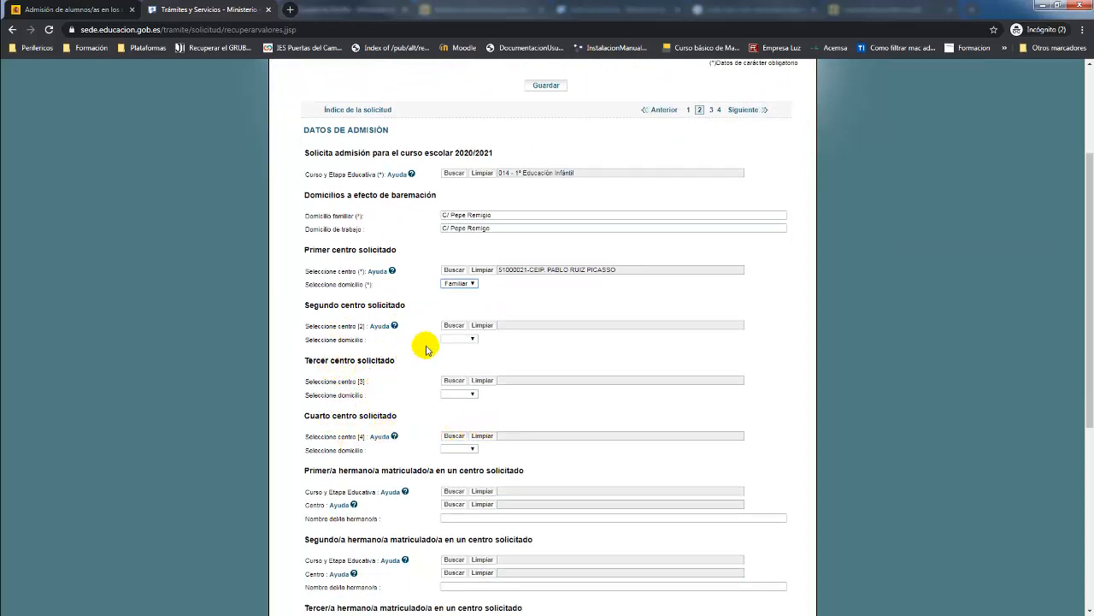
{"action": "left_click", "coordinate": [454, 326]}
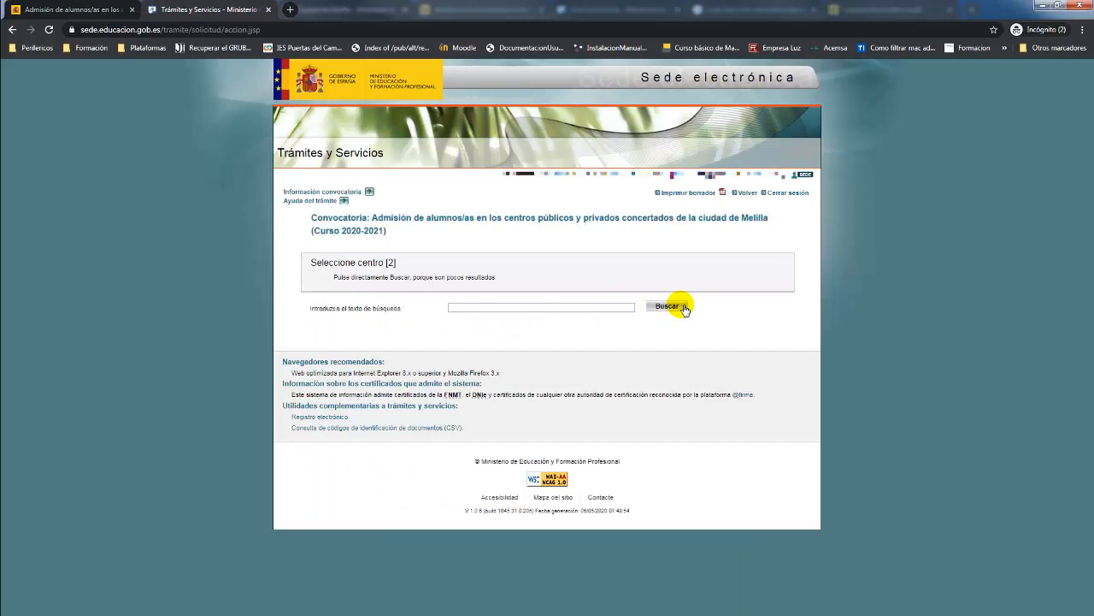
{"action": "left_click", "coordinate": [683, 306]}
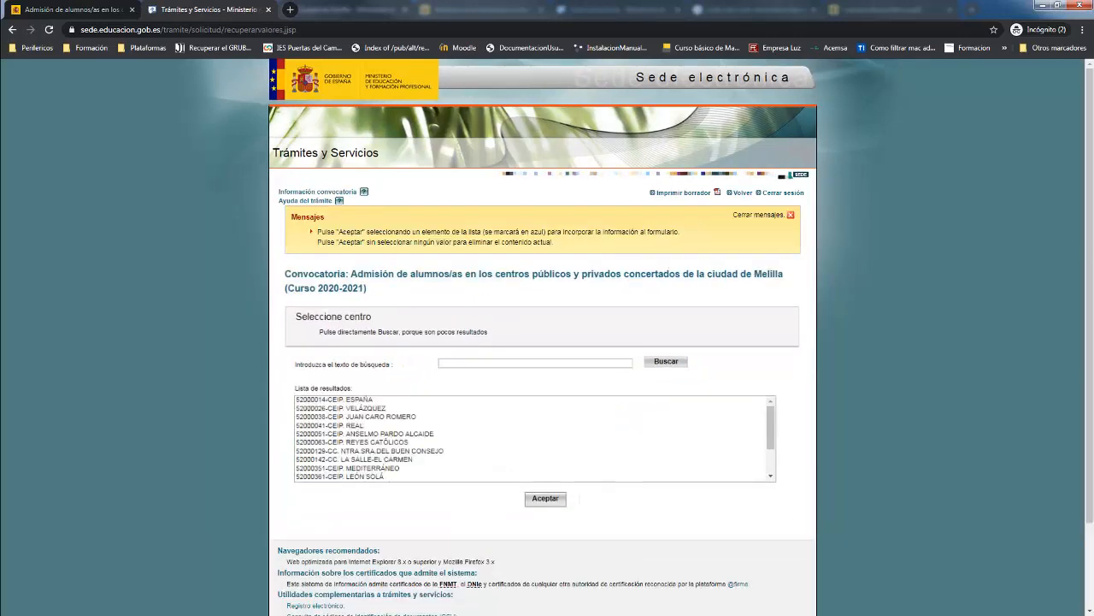
{"action": "left_click", "coordinate": [545, 498]}
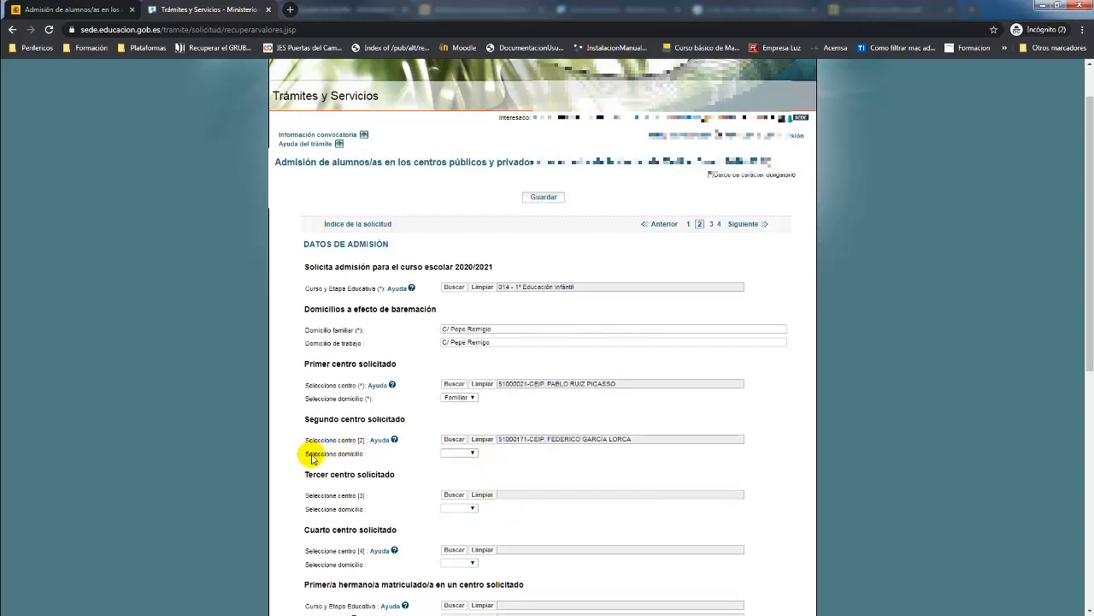
- Try to save the application with the second requested centre's address left blank
{"action": "left_click_drag", "start_coordinate": [311, 454], "coordinate": [376, 461]}
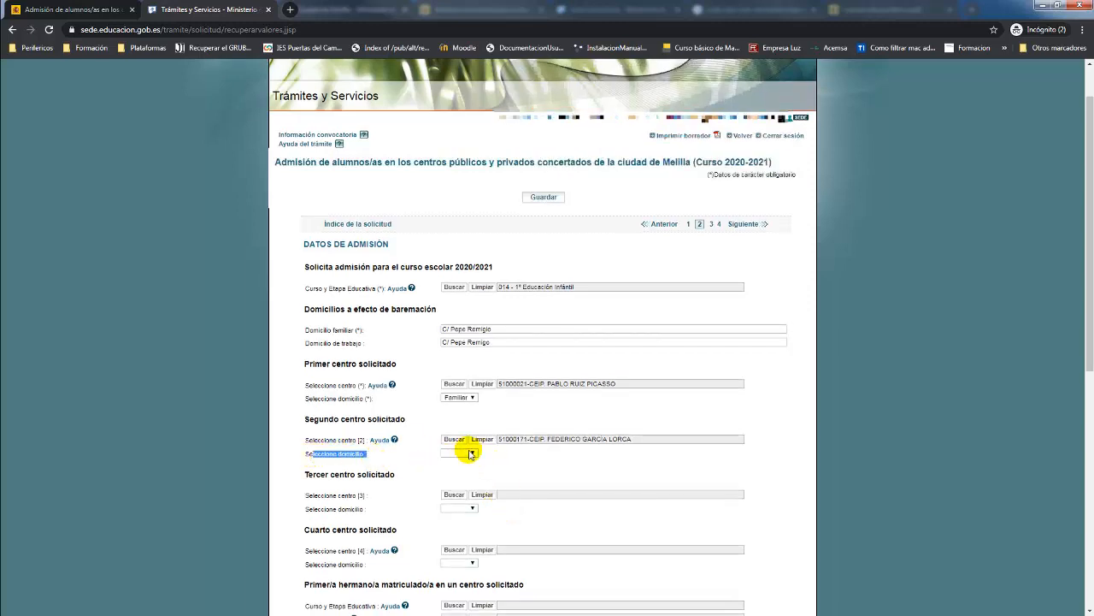
{"action": "left_click", "coordinate": [544, 198]}
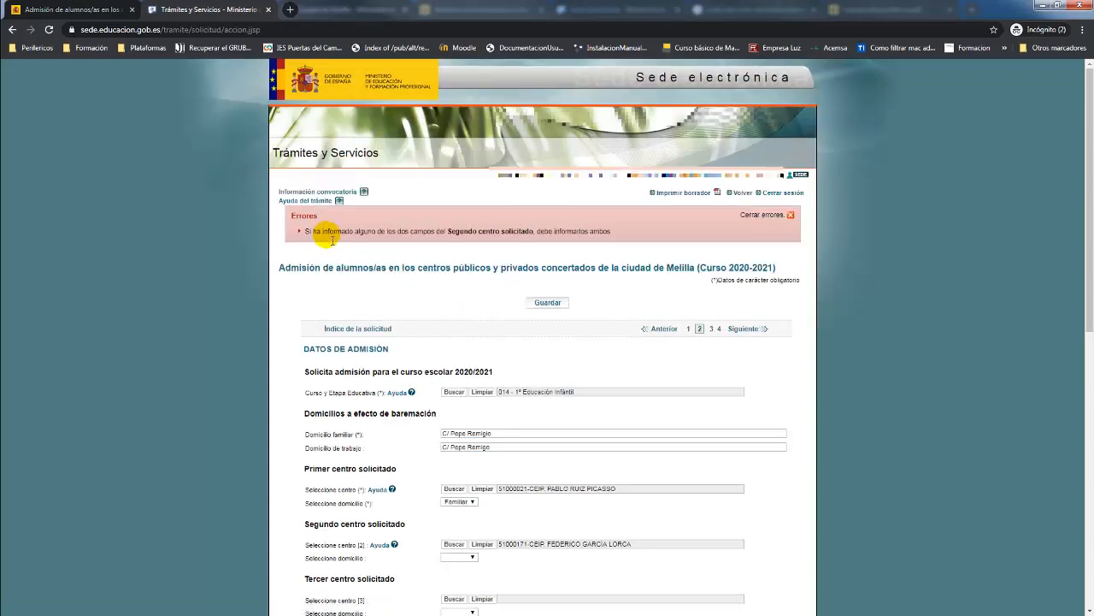
{"action": "left_click_drag", "start_coordinate": [359, 237], "coordinate": [544, 236]}
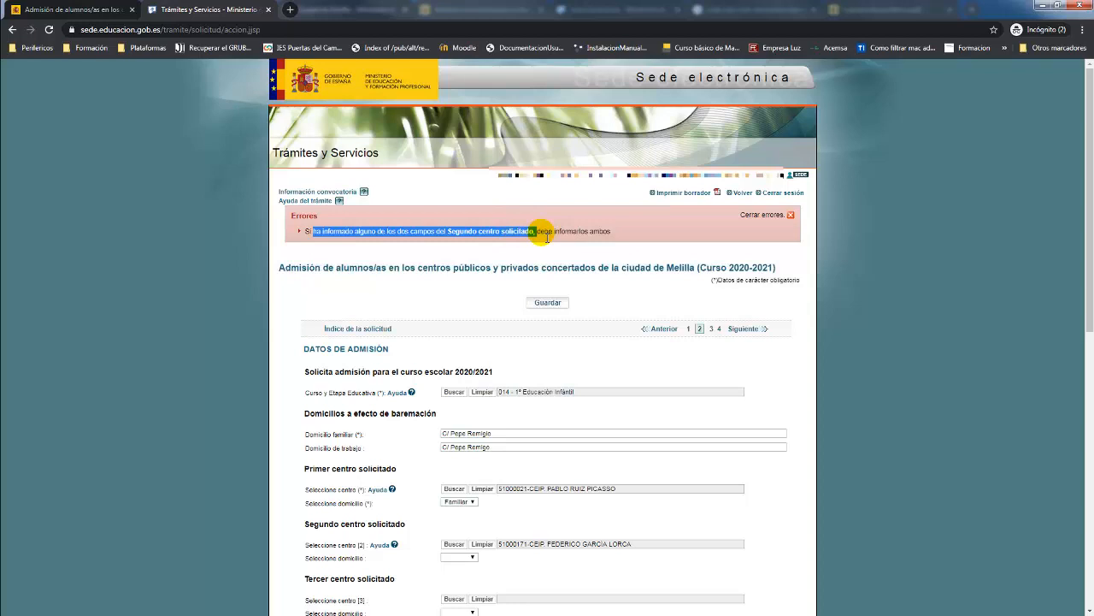
- Set the second requested centre's address to Trabajo
{"action": "left_click", "coordinate": [471, 558]}
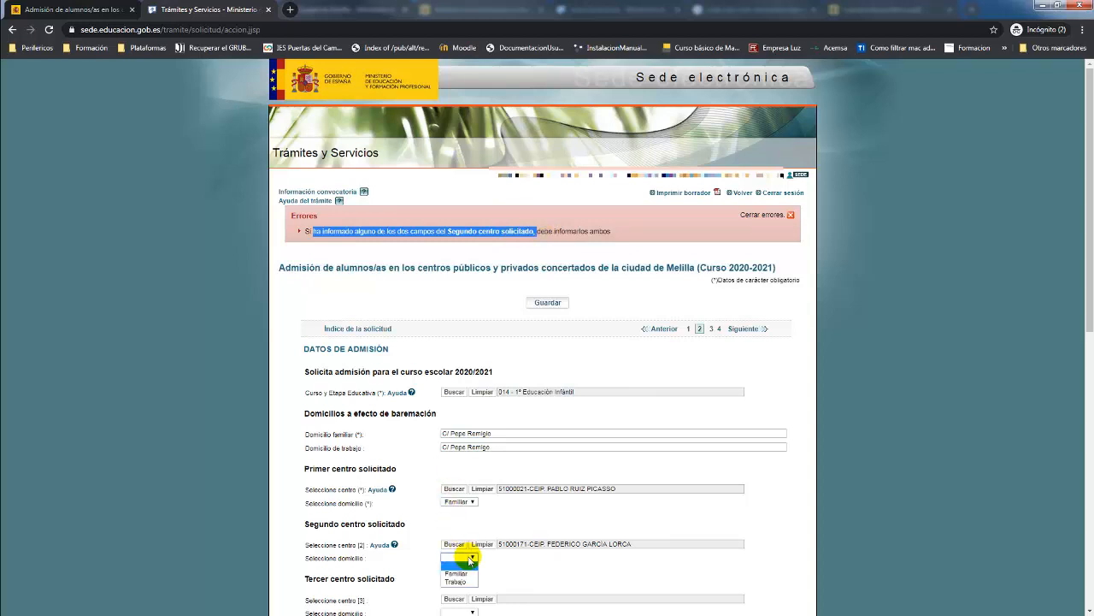
{"action": "left_click", "coordinate": [462, 579]}
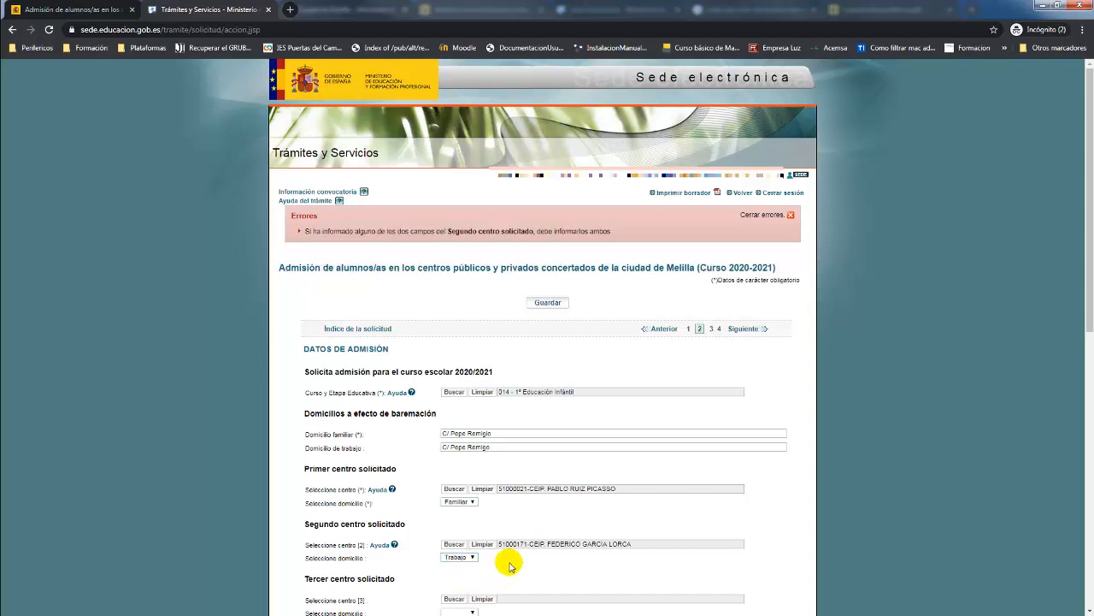
{"action": "scroll", "coordinate": [509, 562], "scroll_direction": "down", "scroll_amount": 2}
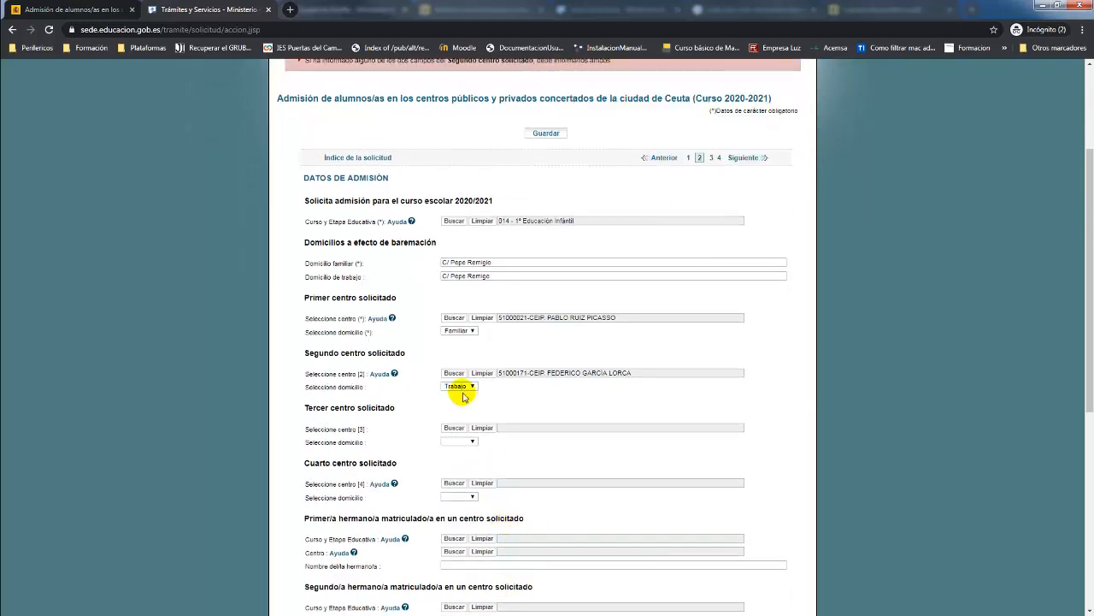
- Clear the work address used for scoring and try to save the application without it
{"action": "left_click_drag", "start_coordinate": [492, 276], "coordinate": [428, 276]}
{"action": "key", "text": "BackSpace"}
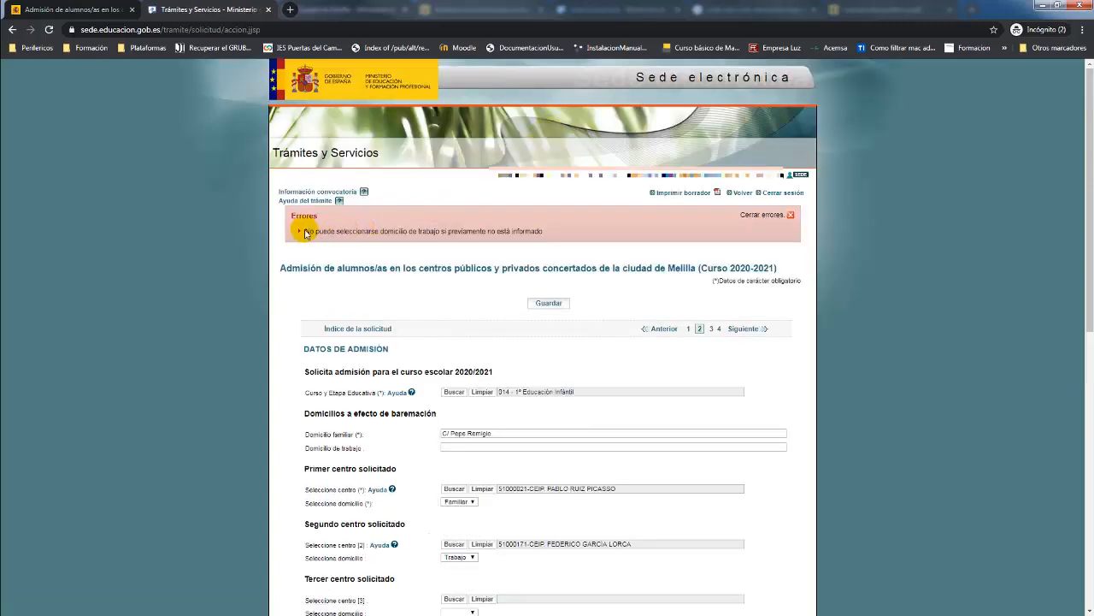
{"action": "left_click_drag", "start_coordinate": [305, 231], "coordinate": [444, 240]}
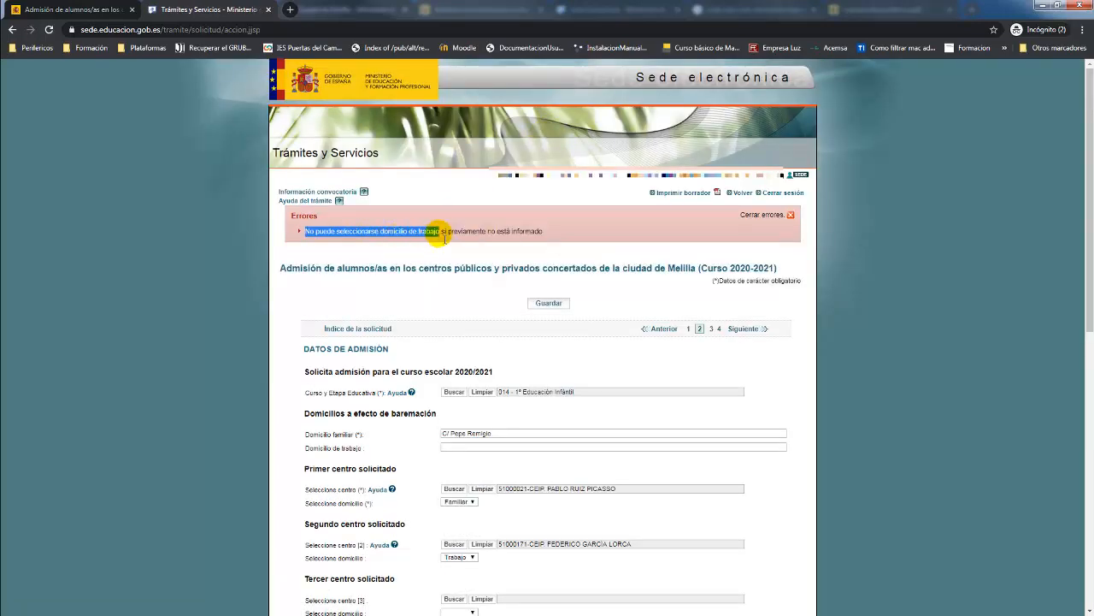
- Fill in the blank work address with the same street as the family address
{"action": "left_click", "coordinate": [505, 448]}
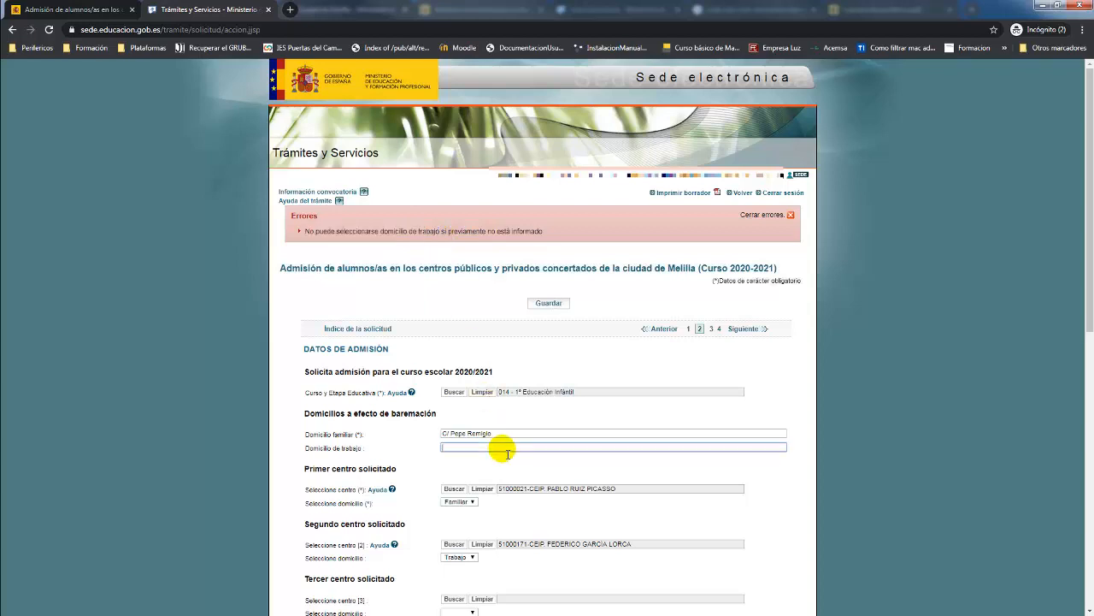
{"action": "type", "text": "C/ Pepe Remigio"}
{"action": "scroll", "coordinate": [507, 453], "scroll_direction": "down", "scroll_amount": 3}
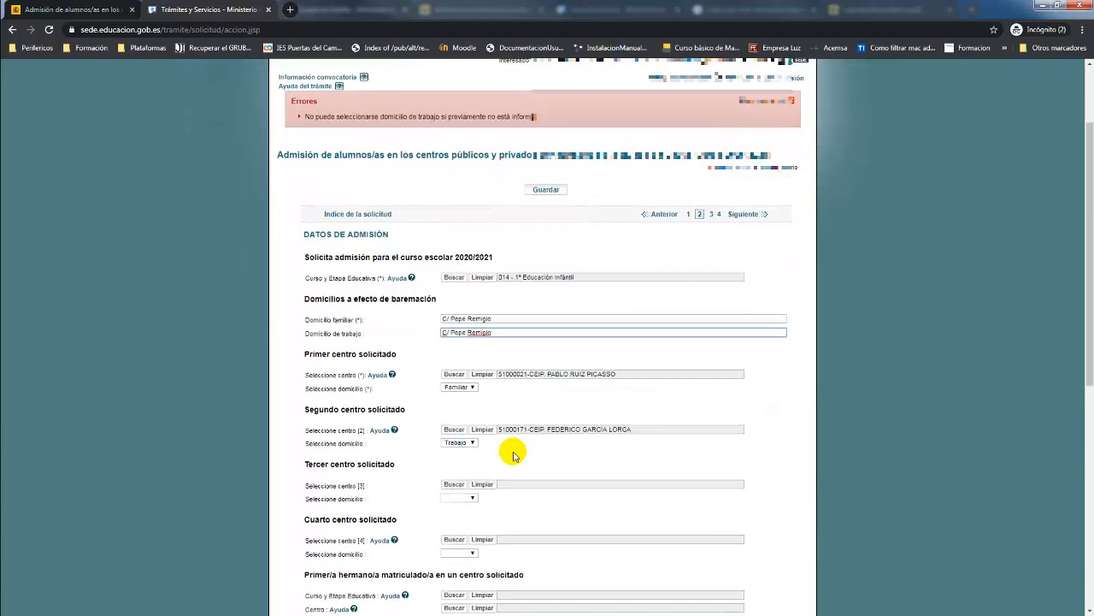
{"action": "scroll", "coordinate": [535, 413], "scroll_direction": "down", "scroll_amount": 1}
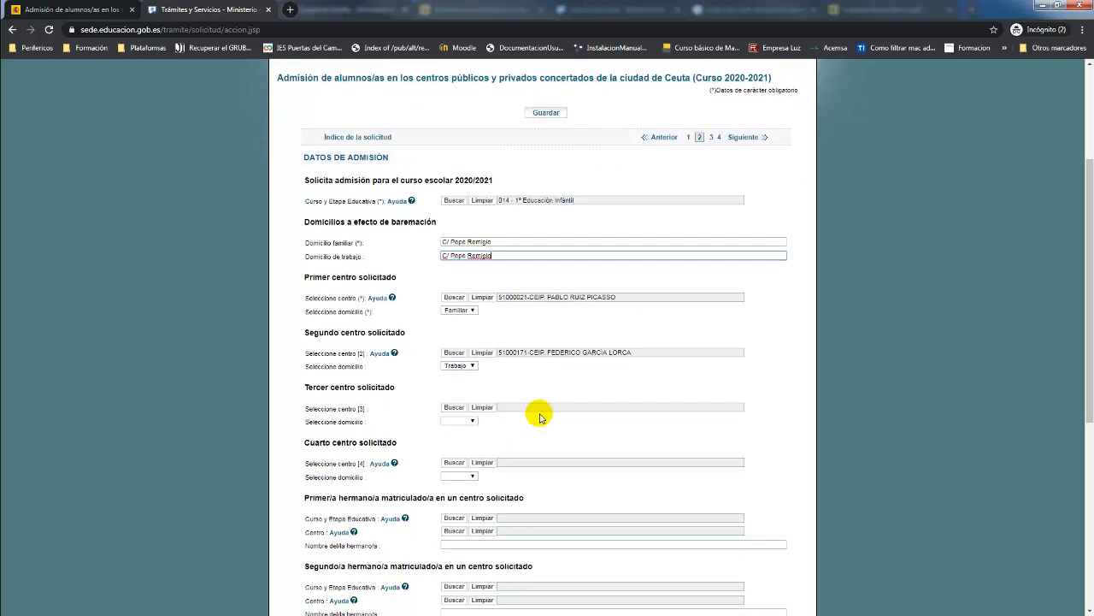
- Set the first enrolled sibling's course to 1º Educación Primaria and the centre to CEIP PABLO RUIZ PICASSO
{"action": "scroll", "coordinate": [539, 417], "scroll_direction": "down", "scroll_amount": 1}
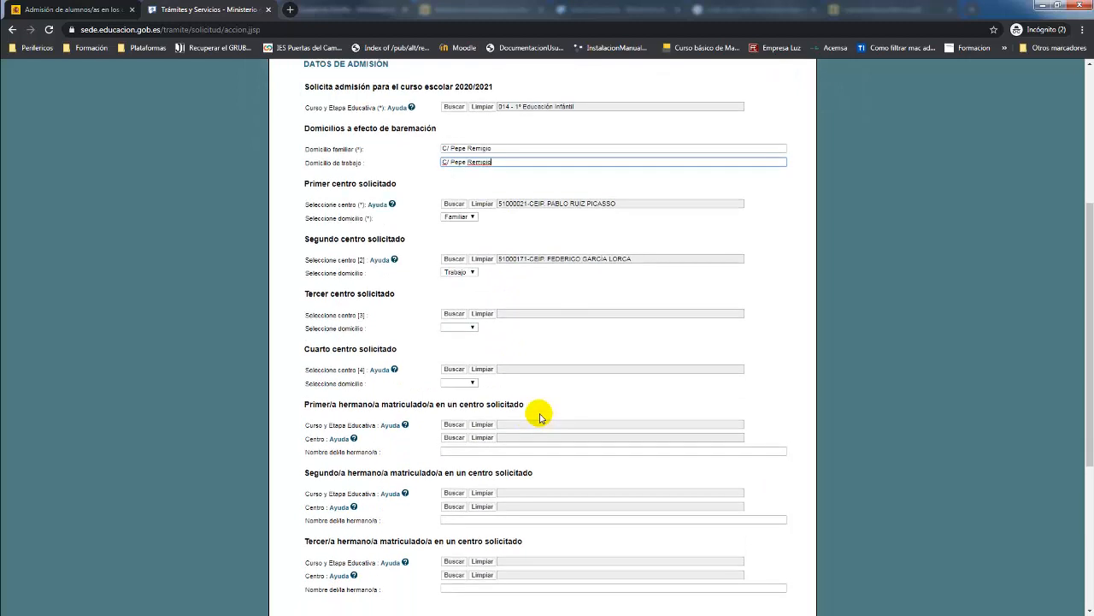
{"action": "scroll", "coordinate": [590, 376], "scroll_direction": "down", "scroll_amount": 2}
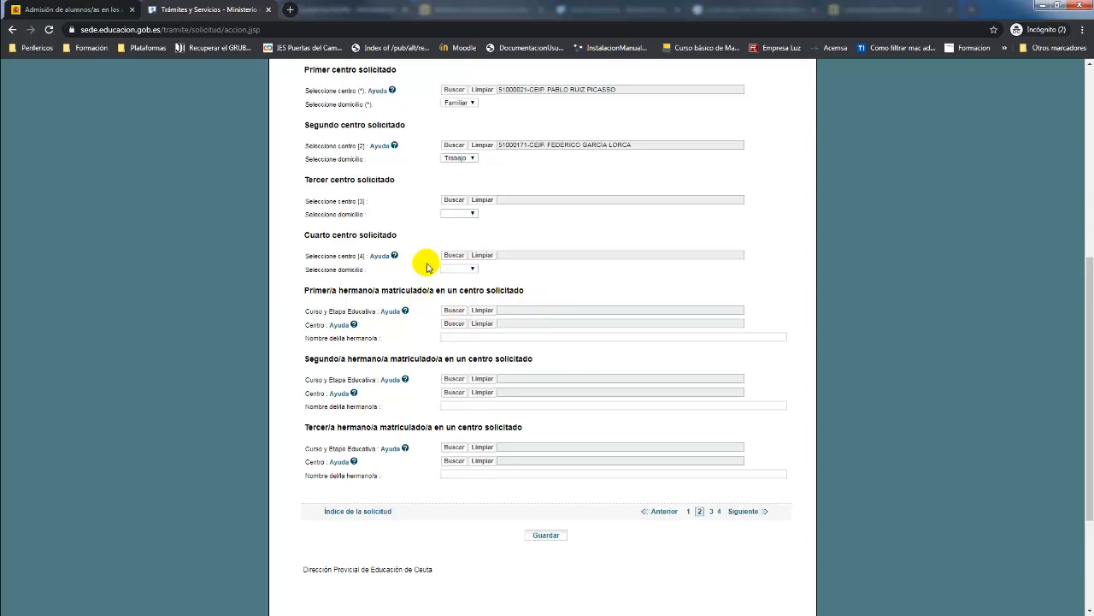
{"action": "left_click", "coordinate": [458, 313]}
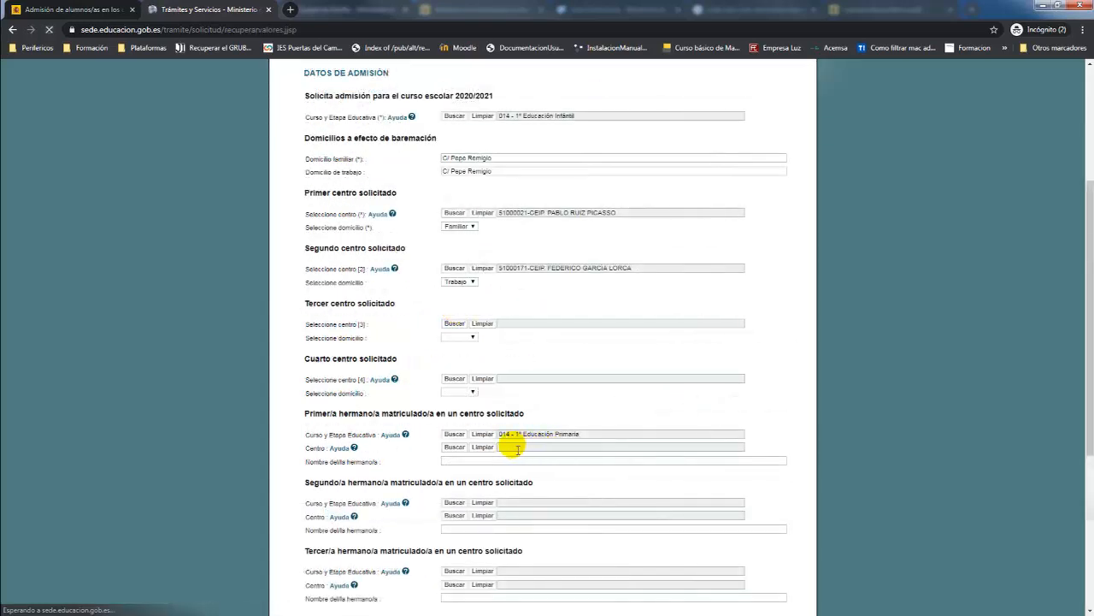
{"action": "left_click_drag", "start_coordinate": [607, 434], "coordinate": [494, 433]}
{"action": "left_click", "coordinate": [454, 447]}
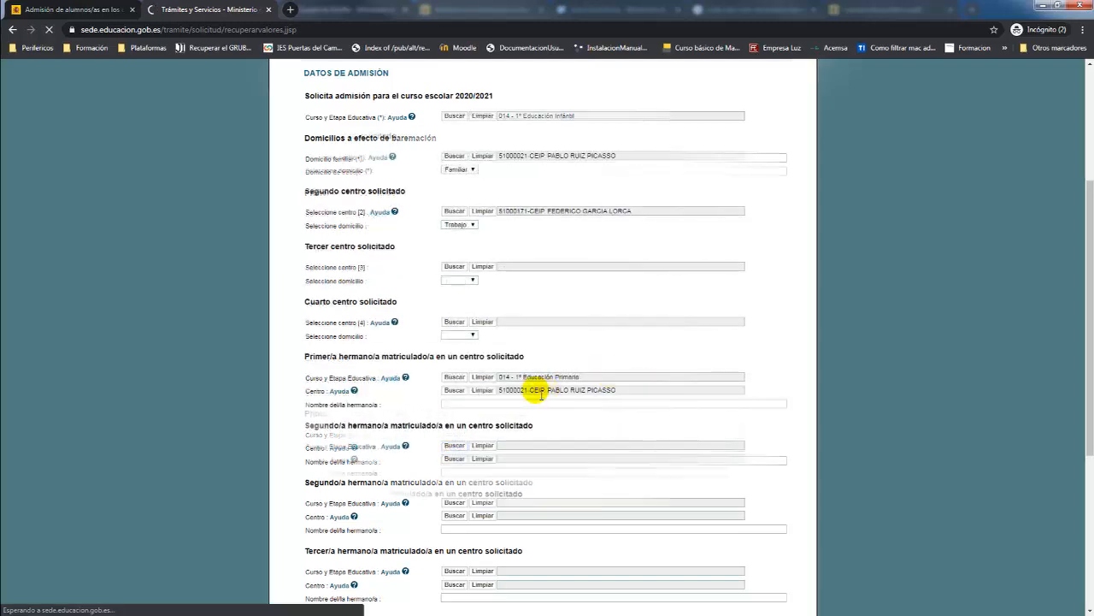
- Enter the first sibling's name and save the admission data
{"action": "scroll", "coordinate": [475, 312], "scroll_direction": "down", "scroll_amount": 1}
{"action": "left_click", "coordinate": [480, 404]}
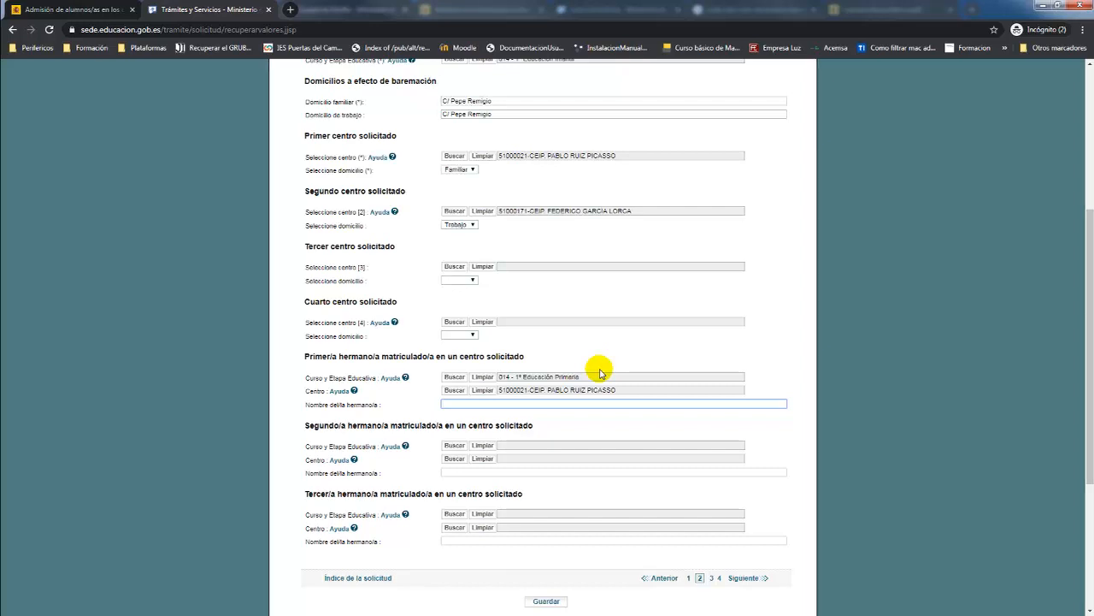
{"action": "key", "text": "Tab"}
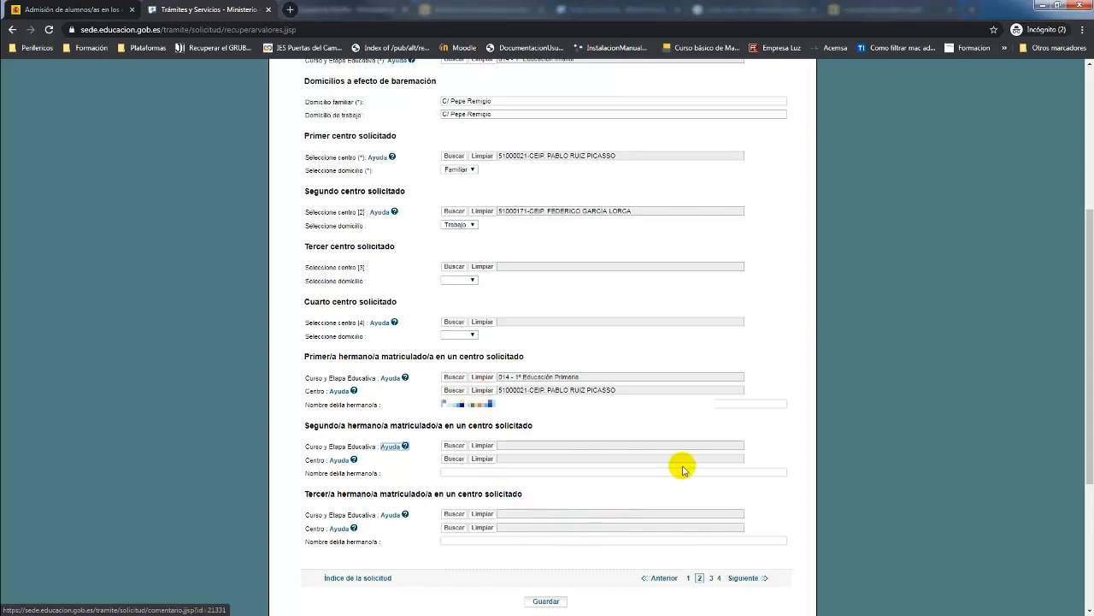
{"action": "left_click", "coordinate": [545, 601]}
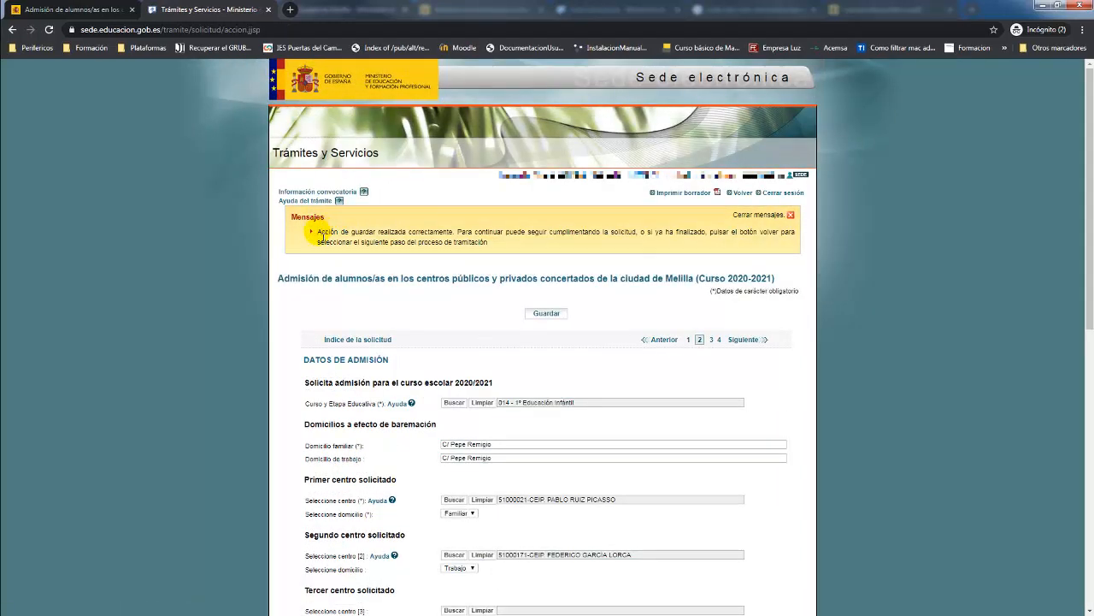
{"action": "left_click_drag", "start_coordinate": [318, 234], "coordinate": [454, 242]}
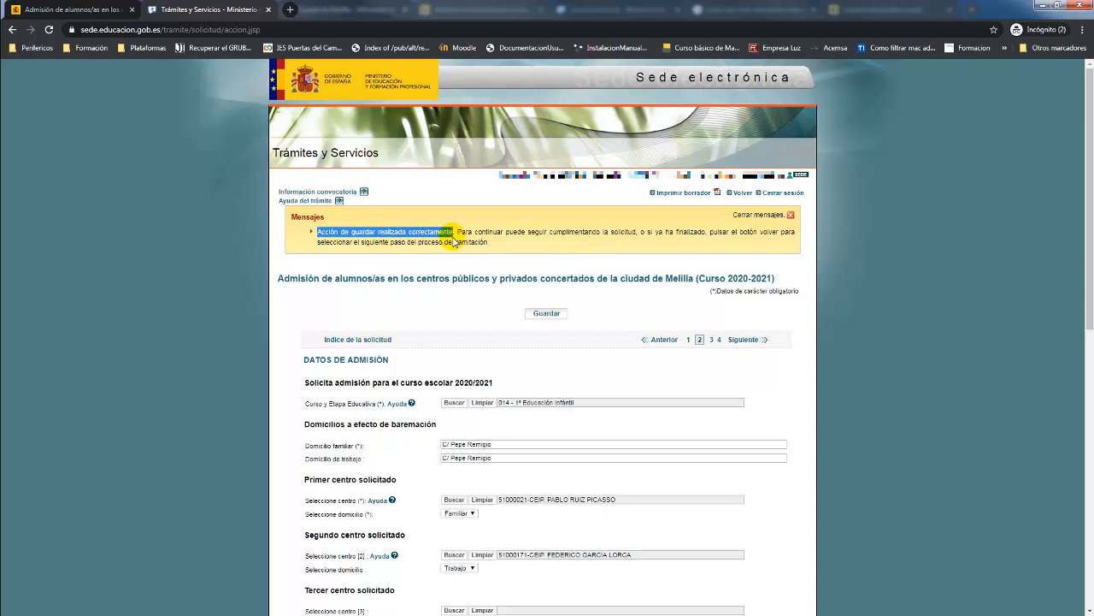
- Go to page 3 of the application and attach certificado 1.pdf as the Libro de Familia
{"action": "left_click", "coordinate": [712, 341]}
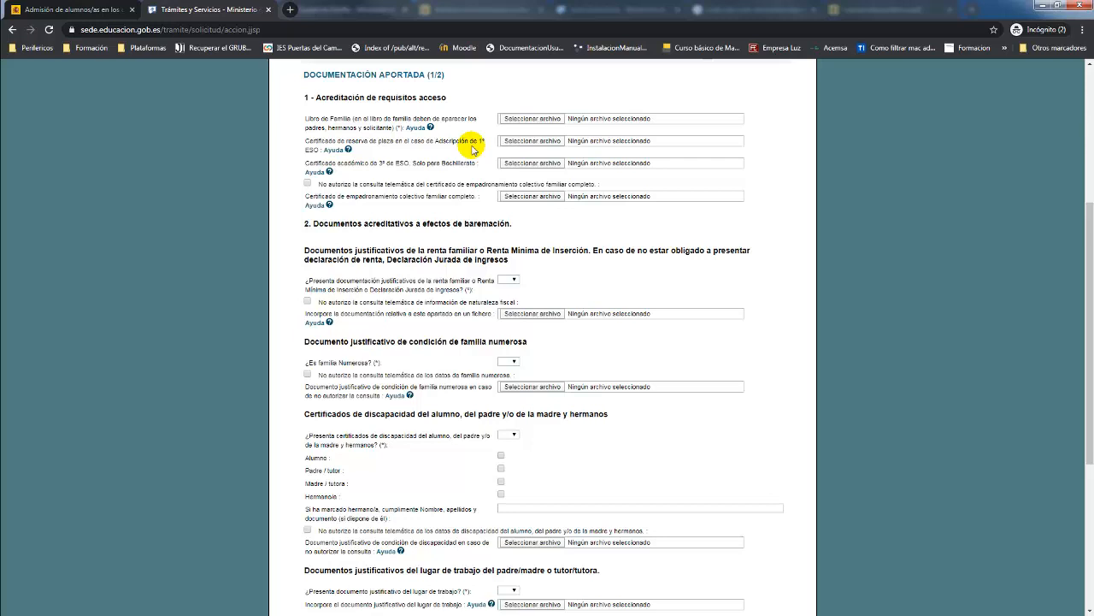
{"action": "left_click", "coordinate": [528, 120]}
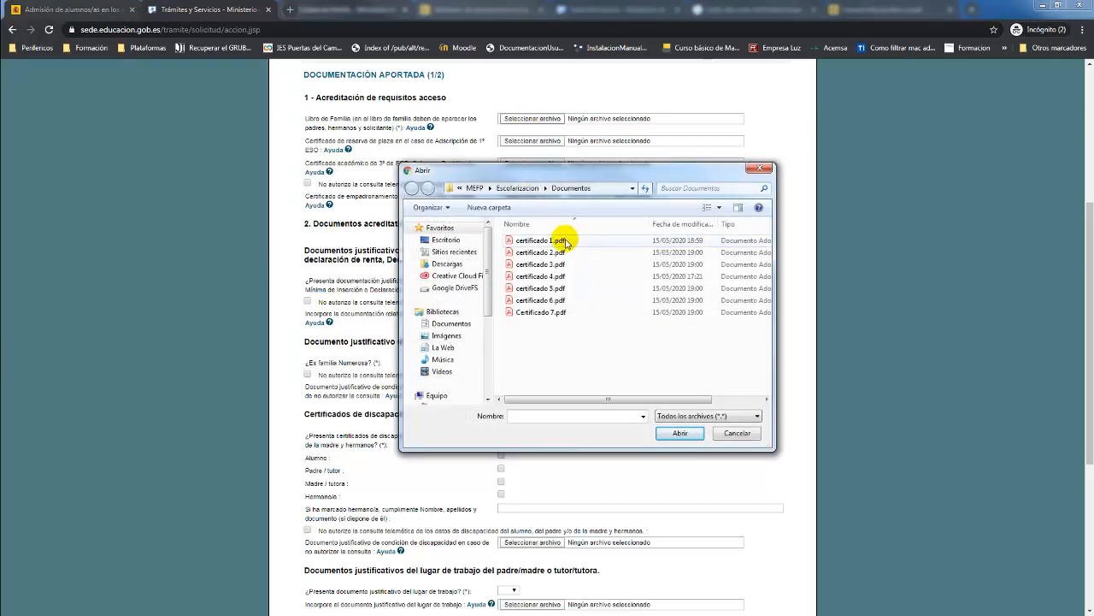
{"action": "left_click", "coordinate": [529, 241]}
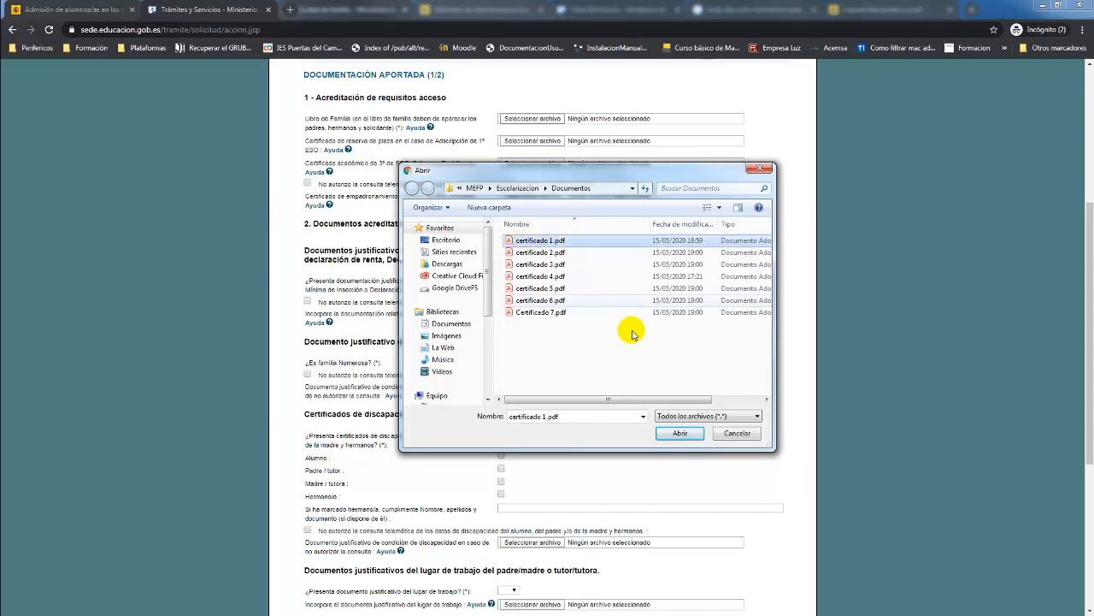
{"action": "left_click", "coordinate": [679, 434]}
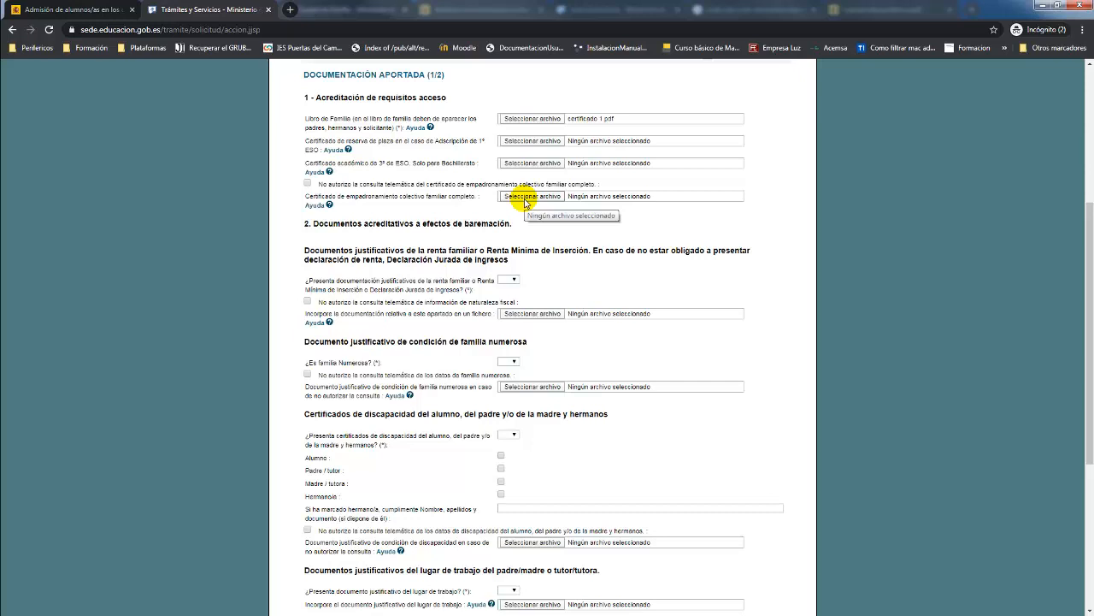
- Try to save with telematic consultation of the collective family registration certificate refused and no certificate file attached
{"action": "left_click", "coordinate": [307, 184]}
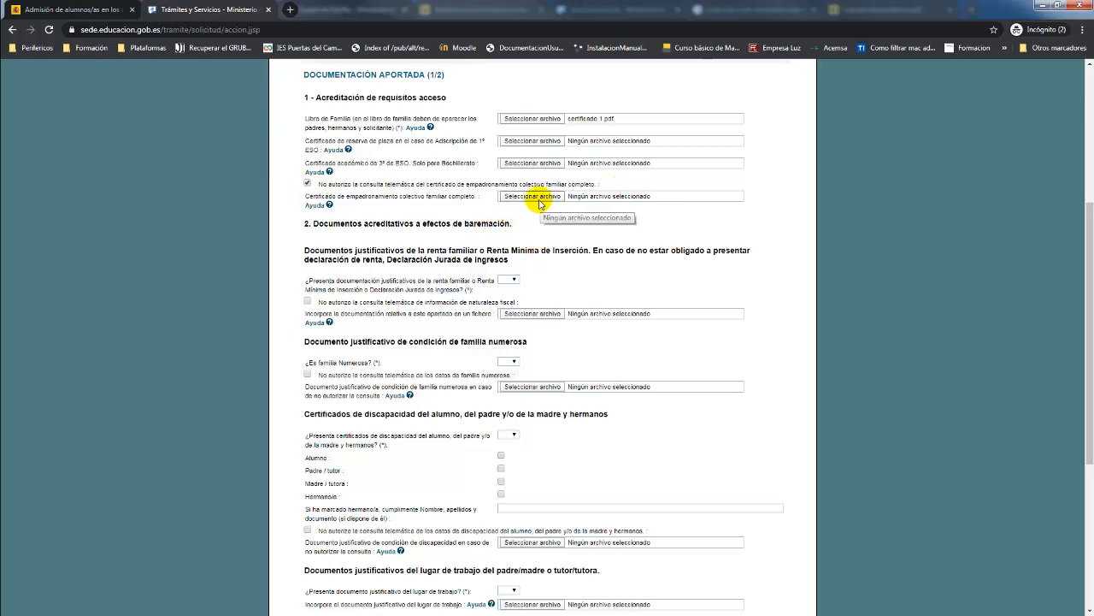
{"action": "scroll", "coordinate": [539, 203], "scroll_direction": "up", "scroll_amount": 1}
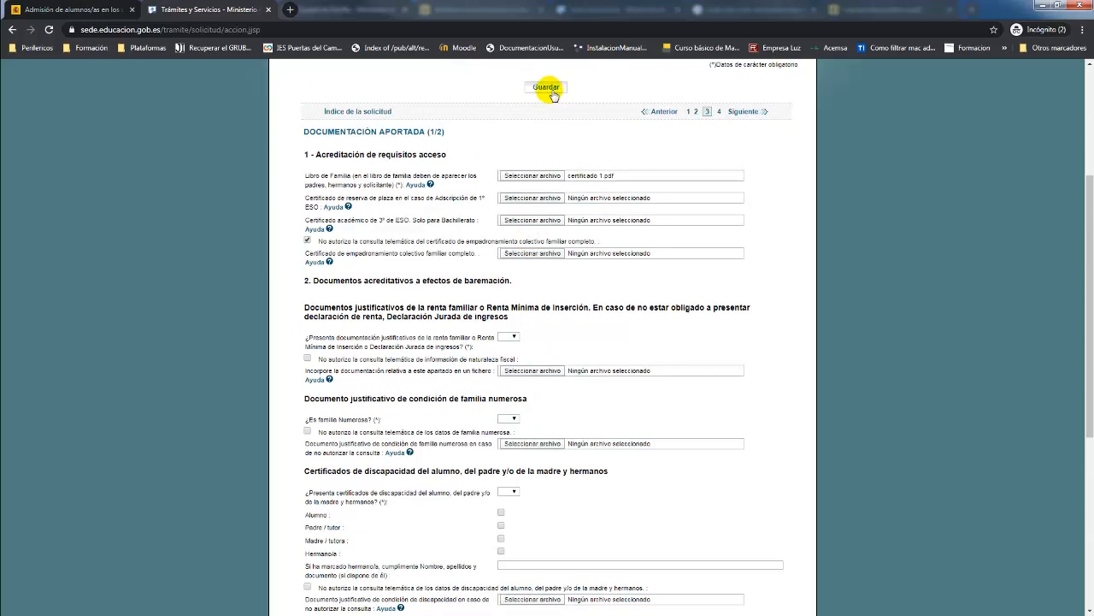
{"action": "left_click", "coordinate": [548, 88]}
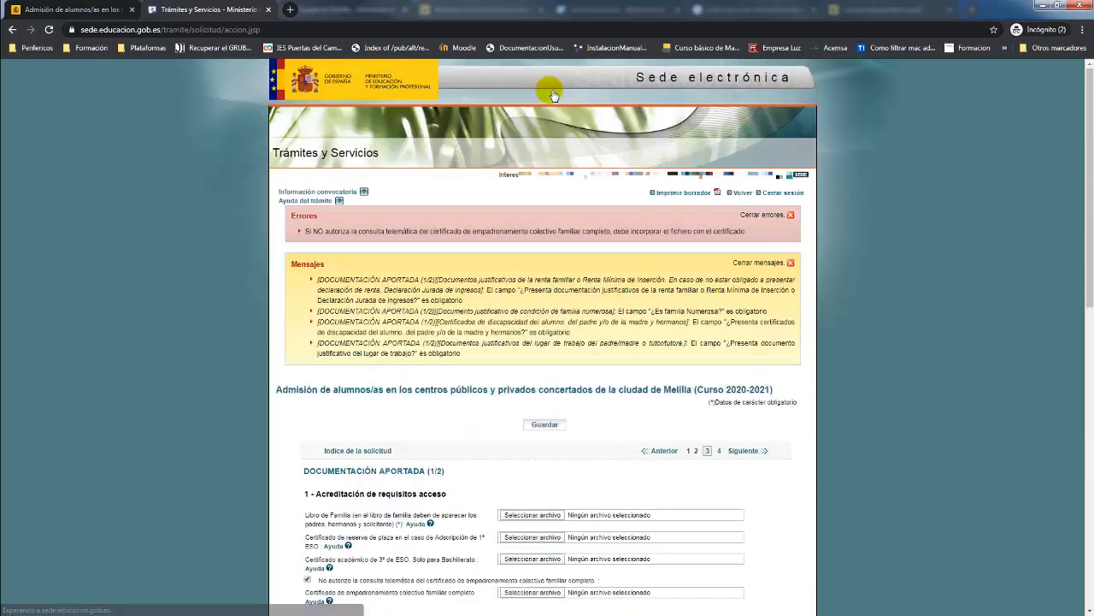
{"action": "left_click_drag", "start_coordinate": [305, 233], "coordinate": [609, 239]}
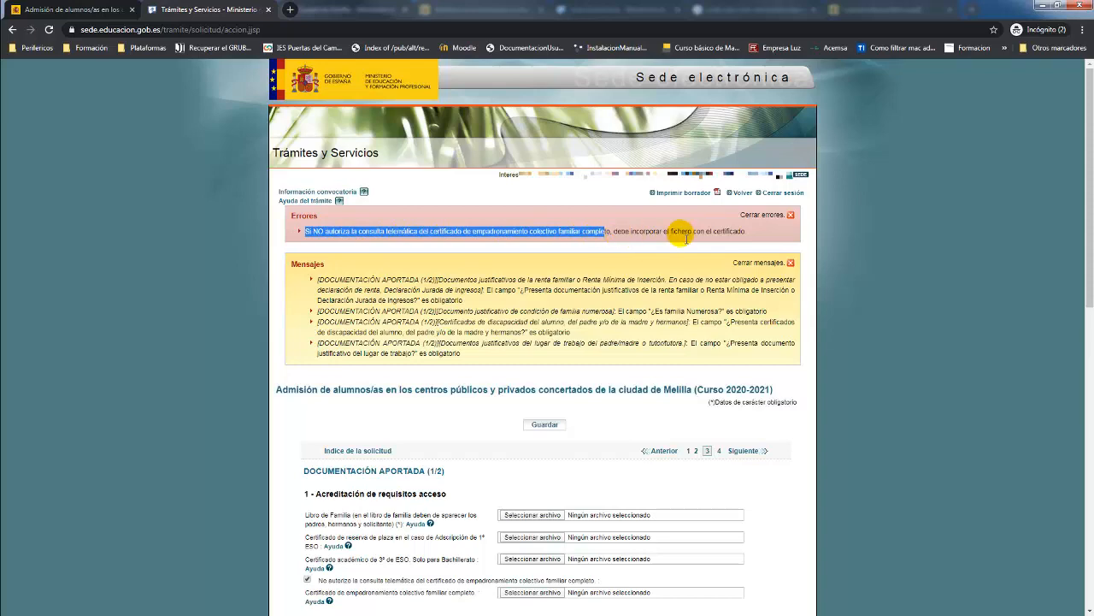
- Answer Sí to presenting family income documents and refuse the telematic consultation of tax information
{"action": "scroll", "coordinate": [384, 359], "scroll_direction": "down", "scroll_amount": 2}
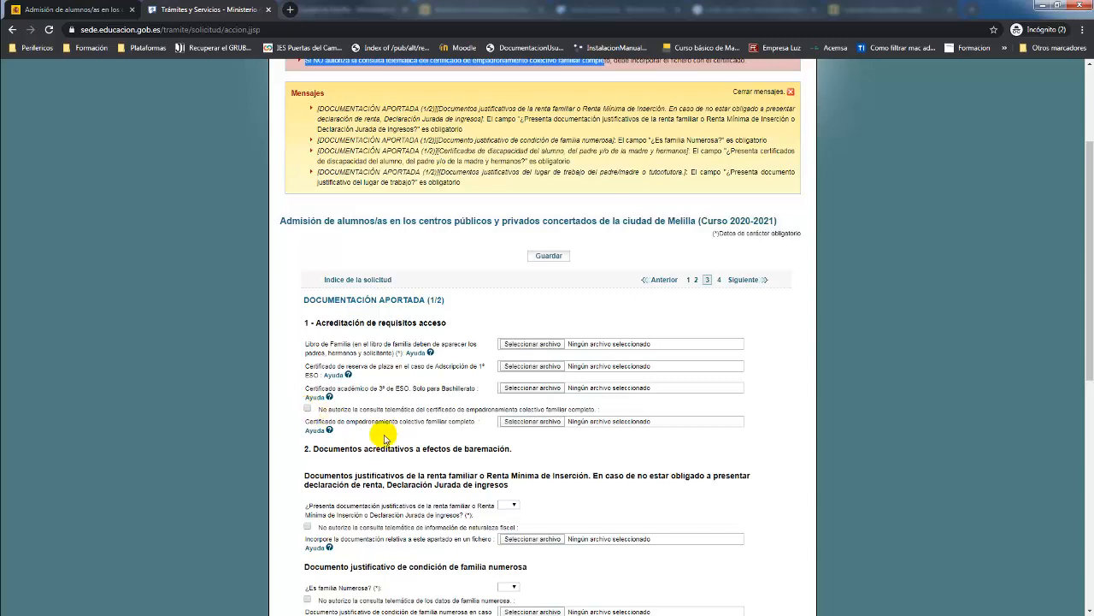
{"action": "scroll", "coordinate": [385, 437], "scroll_direction": "down", "scroll_amount": 3}
{"action": "scroll", "coordinate": [389, 456], "scroll_direction": "down", "scroll_amount": 1}
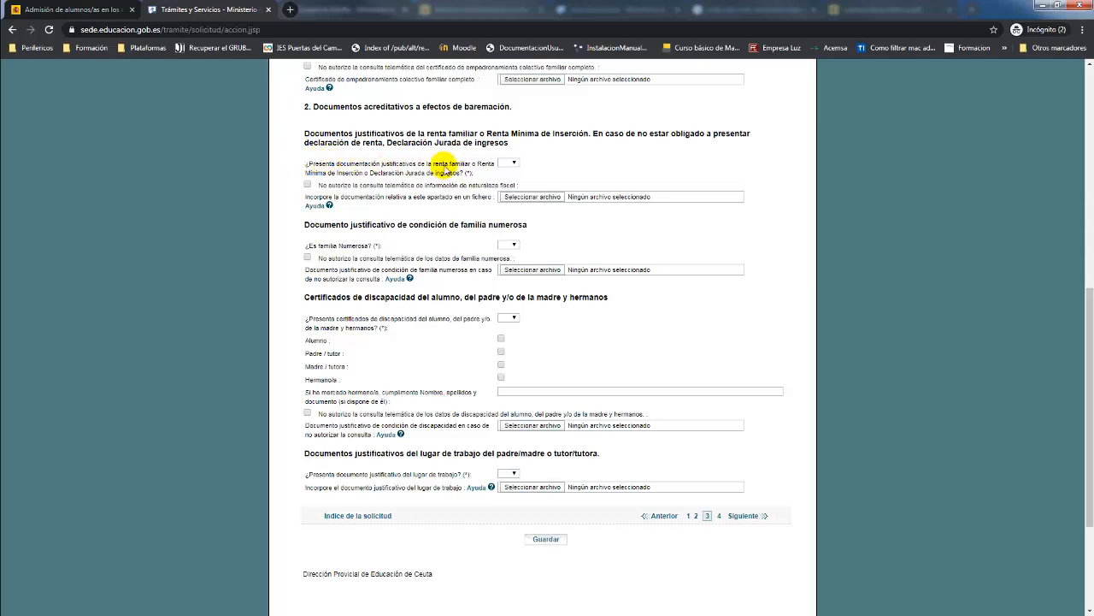
{"action": "left_click", "coordinate": [510, 162]}
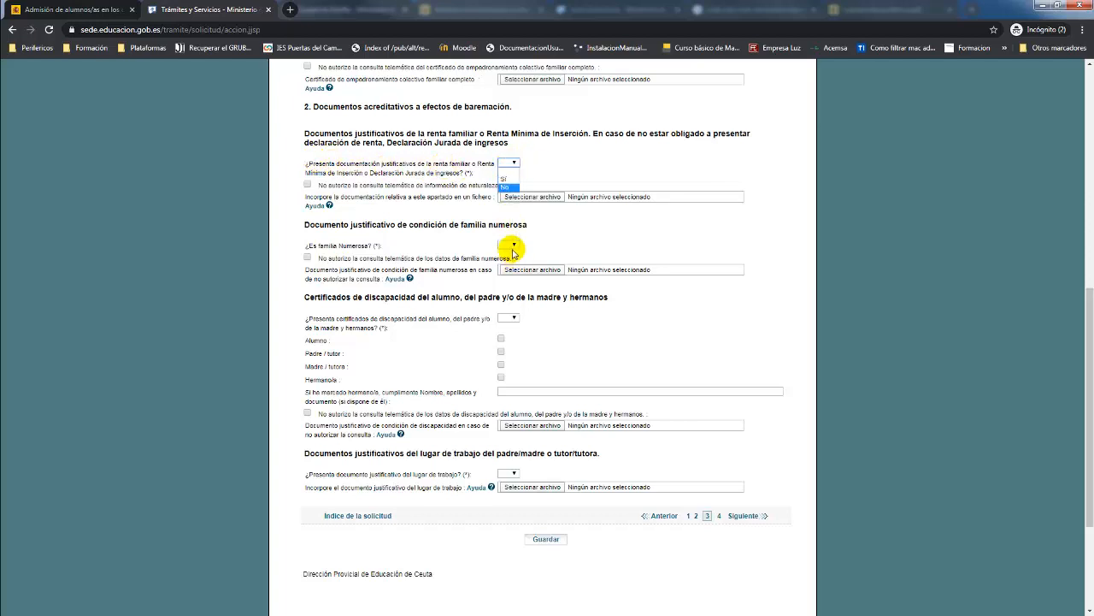
{"action": "left_click", "coordinate": [513, 246]}
{"action": "left_click", "coordinate": [513, 319]}
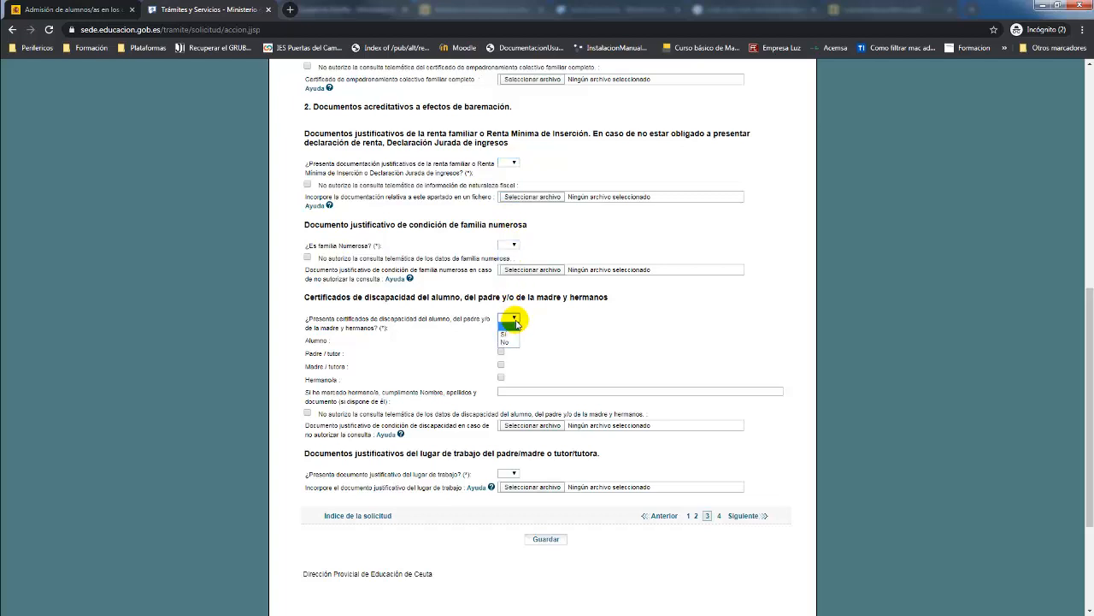
{"action": "left_click", "coordinate": [510, 162]}
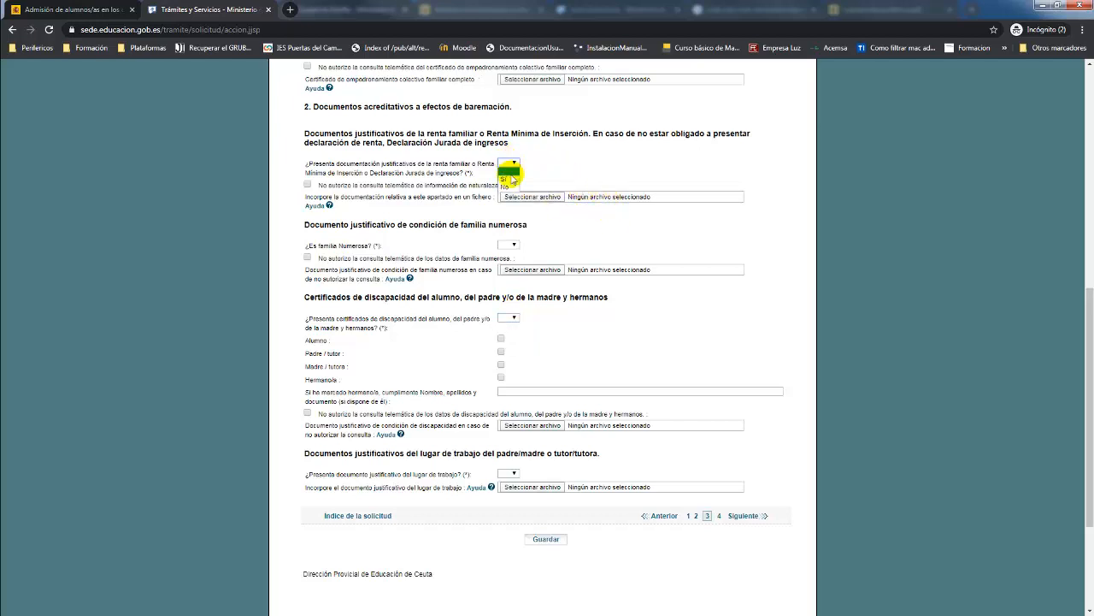
{"action": "left_click", "coordinate": [508, 187]}
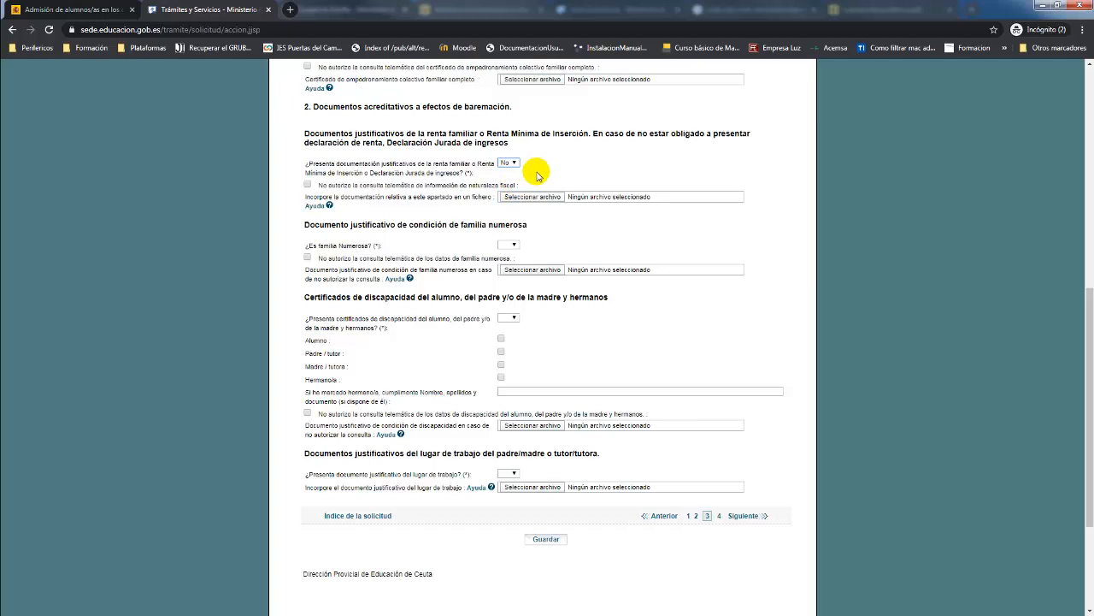
{"action": "left_click", "coordinate": [511, 162]}
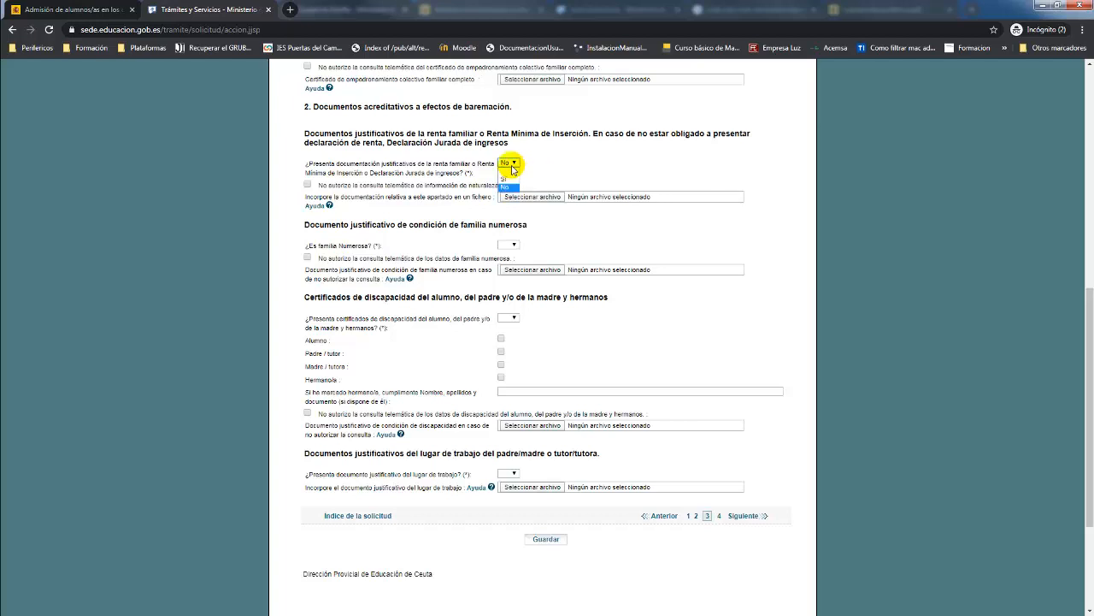
{"action": "left_click", "coordinate": [505, 175]}
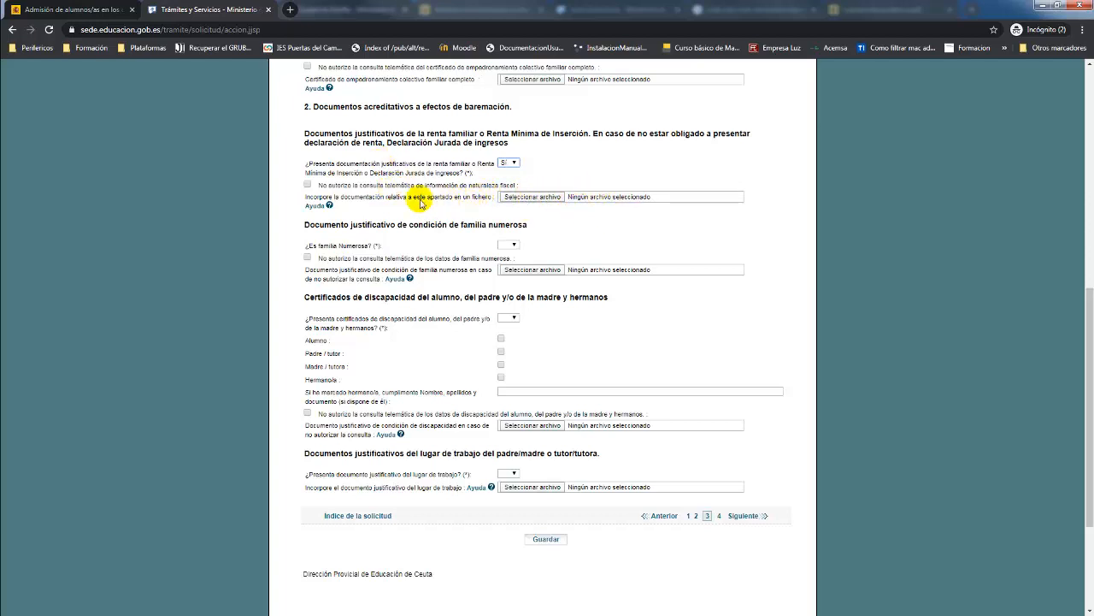
{"action": "left_click", "coordinate": [308, 185]}
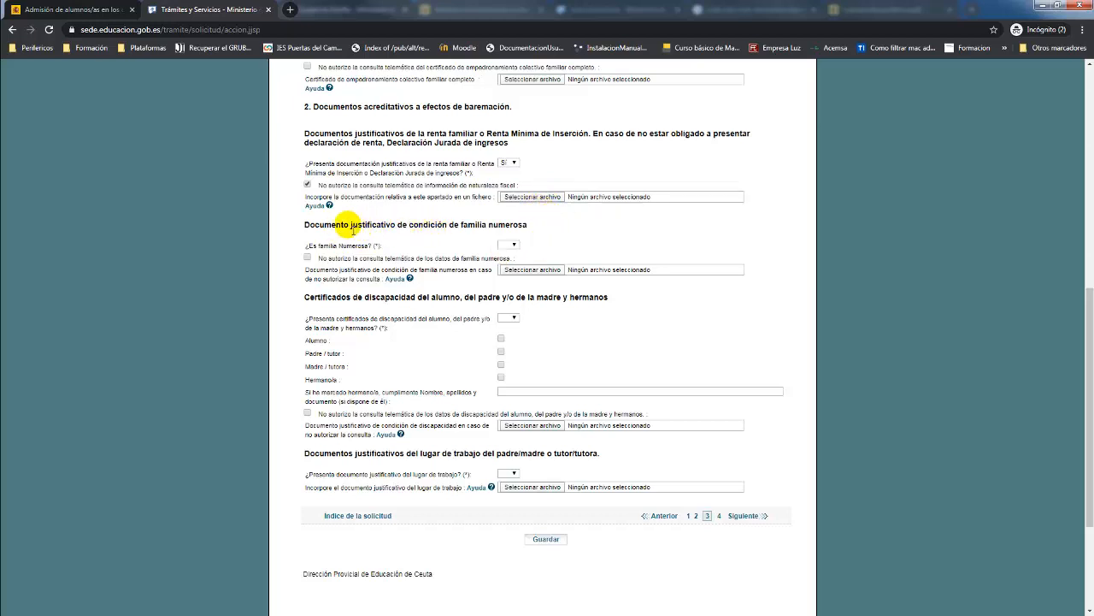
- Declare familia numerosa as Sí with its telematic consultation refused, and attach certificado 2.pdf as the supporting document
{"action": "left_click", "coordinate": [513, 247]}
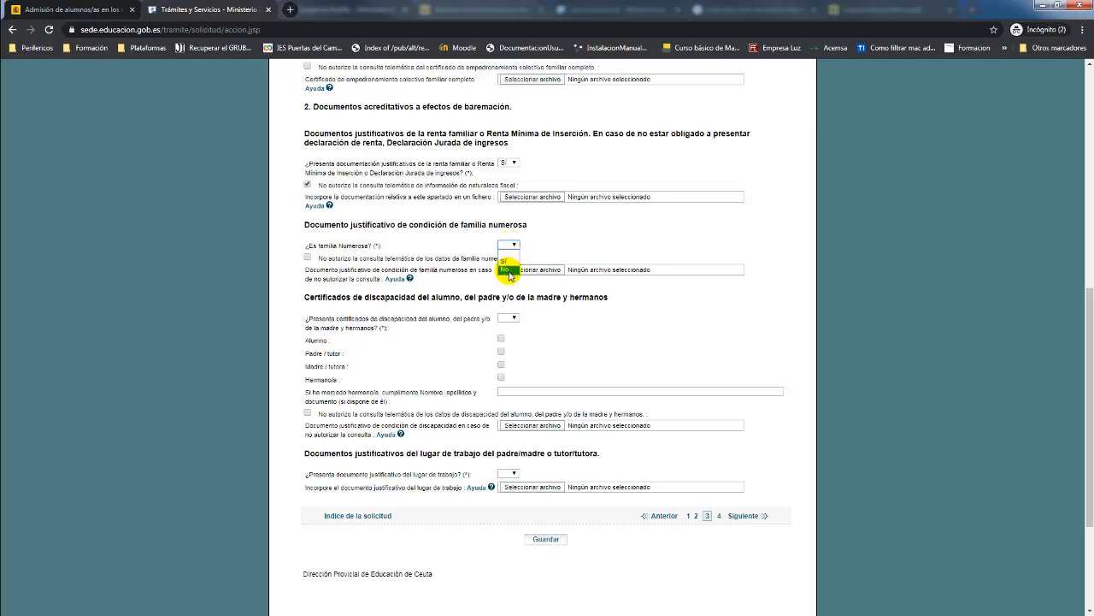
{"action": "left_click", "coordinate": [508, 271]}
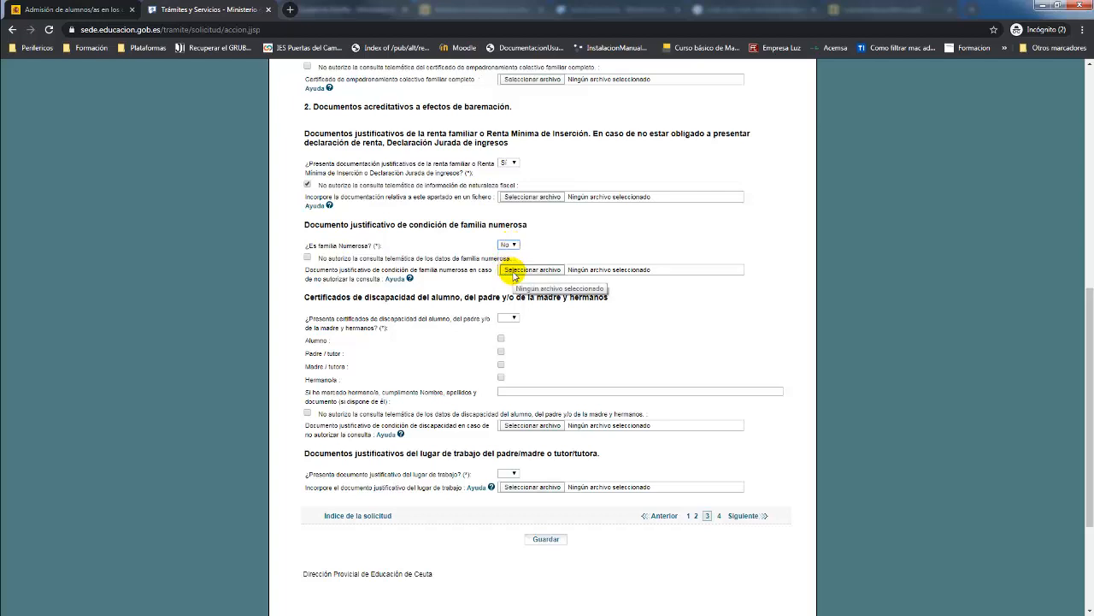
{"action": "left_click", "coordinate": [508, 246]}
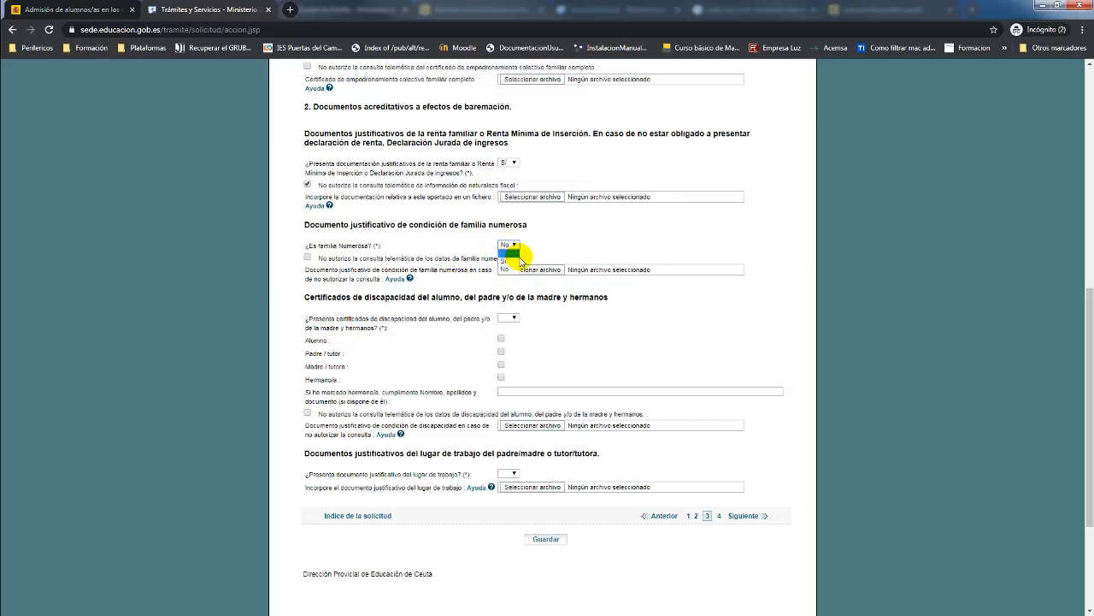
{"action": "left_click", "coordinate": [504, 262]}
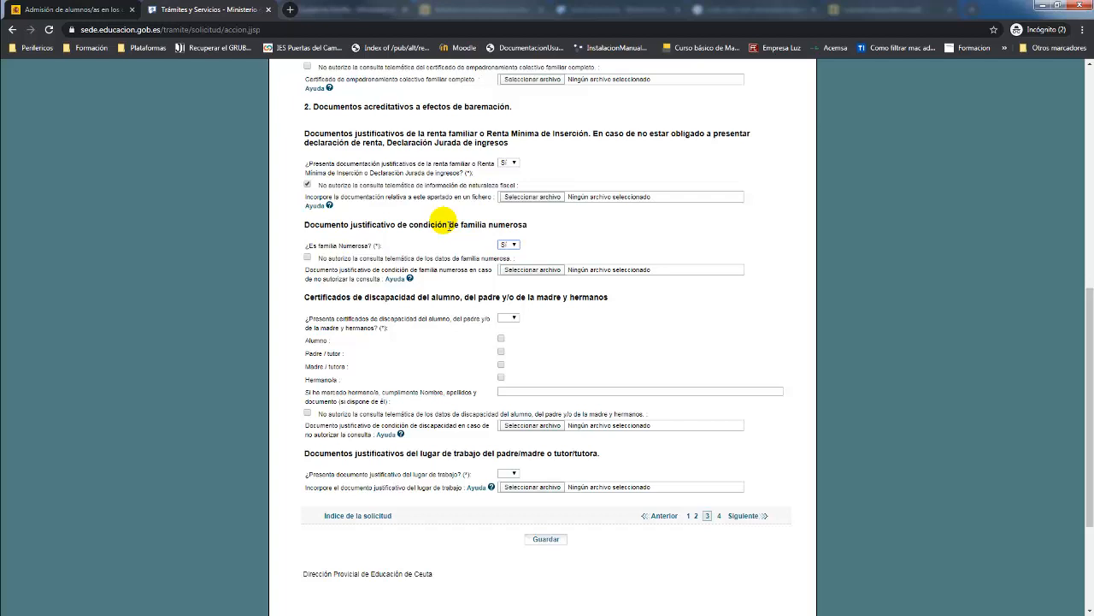
{"action": "left_click", "coordinate": [308, 257]}
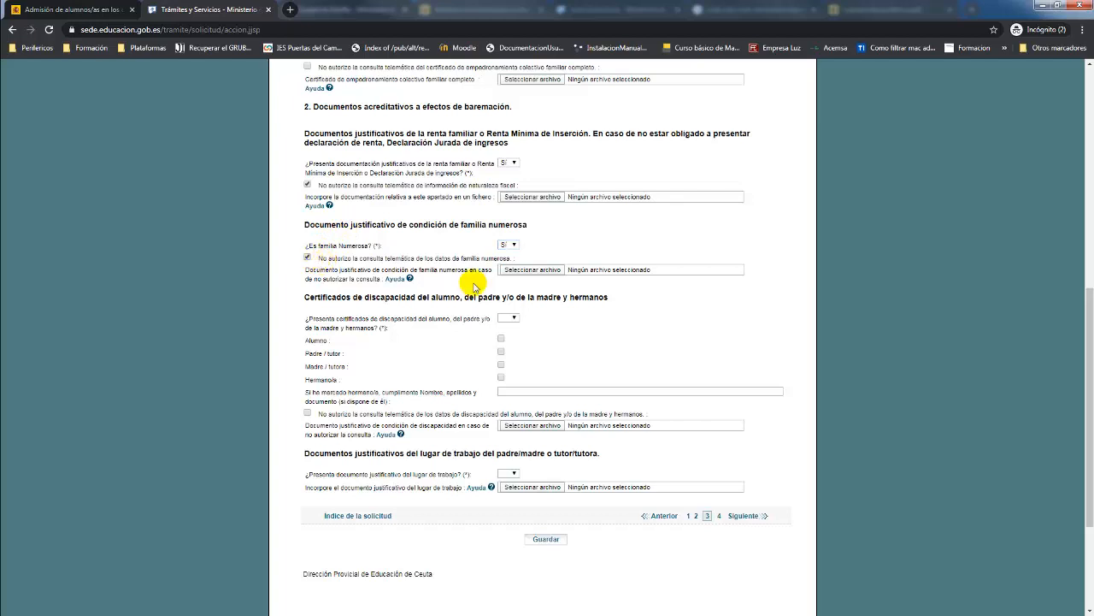
{"action": "left_click", "coordinate": [531, 269]}
{"action": "double_click", "coordinate": [557, 251]}
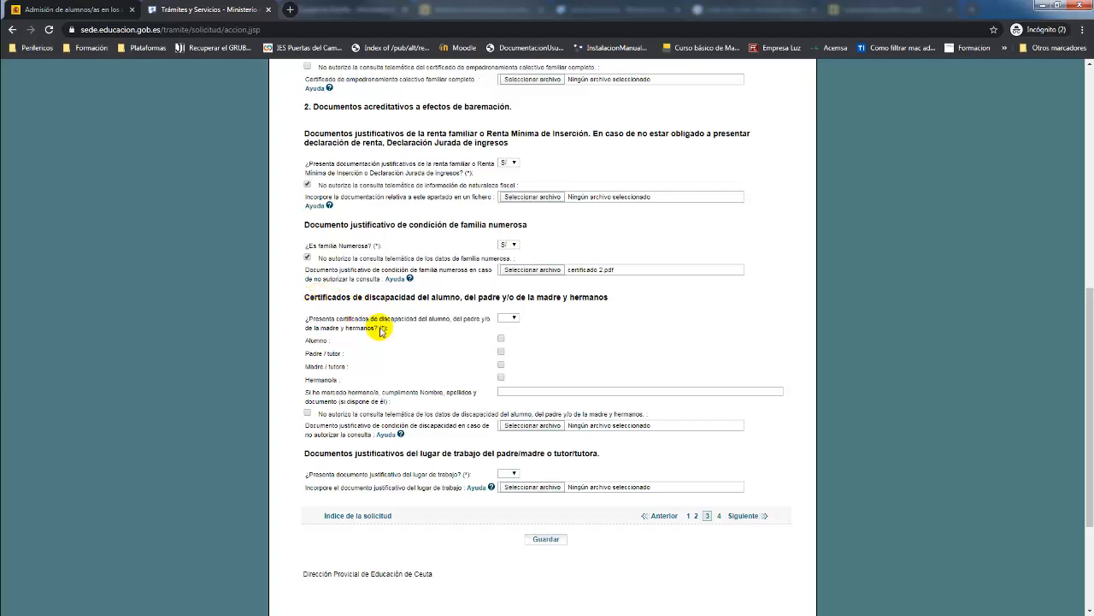
- Answer Sí to presenting disability certificates and mark Alumno as the person concerned
{"action": "left_click", "coordinate": [509, 319]}
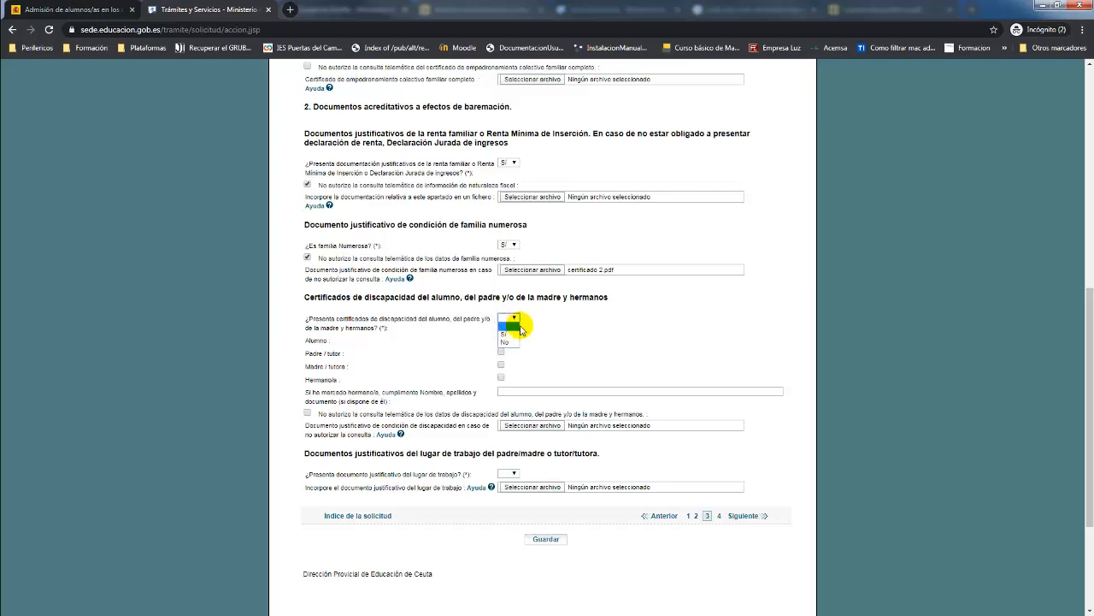
{"action": "left_click", "coordinate": [515, 347]}
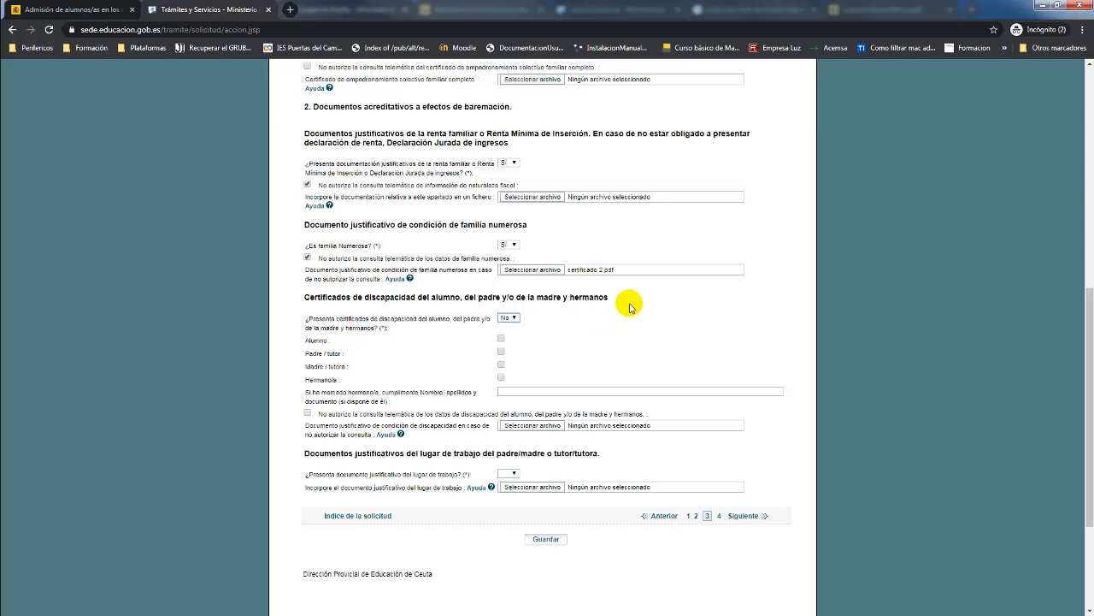
{"action": "left_click", "coordinate": [509, 318]}
{"action": "left_click", "coordinate": [512, 337]}
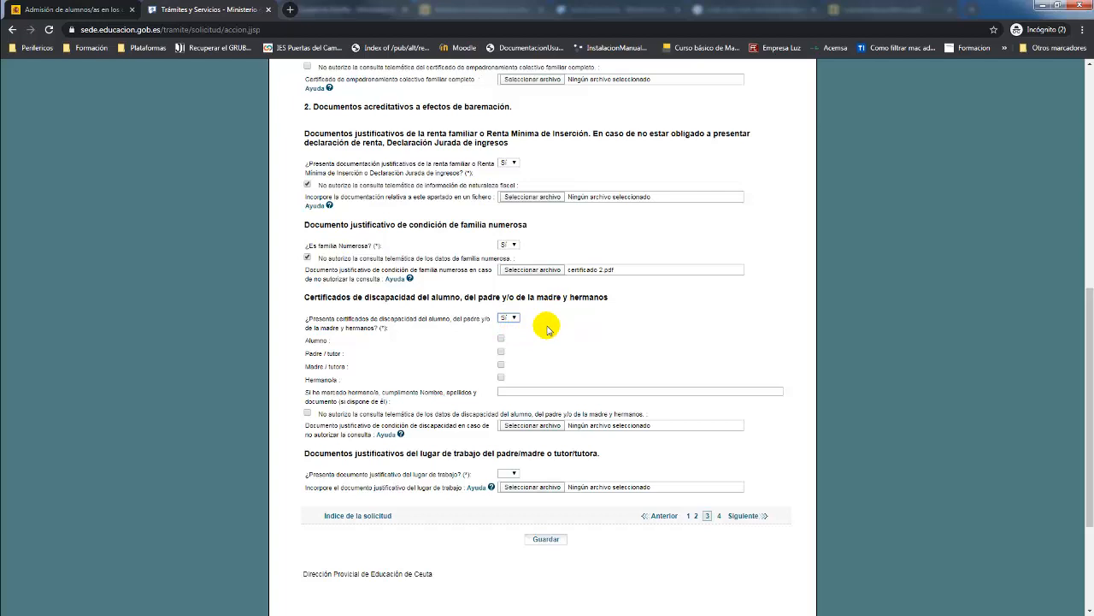
{"action": "left_click", "coordinate": [502, 339]}
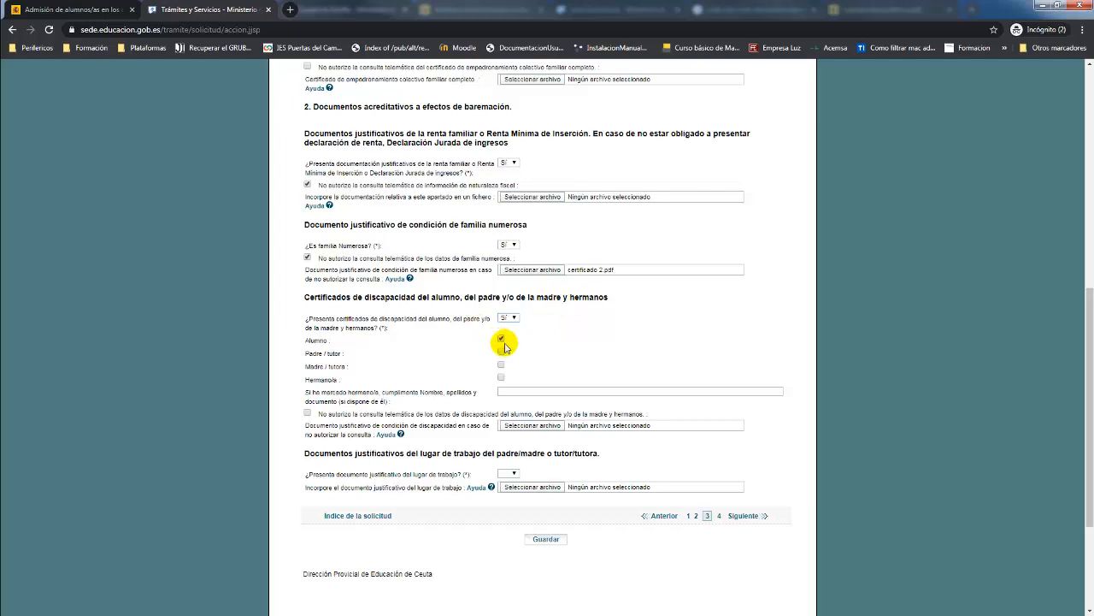
- Mark Padre/tutor, Madre/tutora and Hermano/a in the disability certificates section, and clear all the person boxes again, including Alumno
{"action": "left_click", "coordinate": [502, 351]}
{"action": "left_click", "coordinate": [502, 364]}
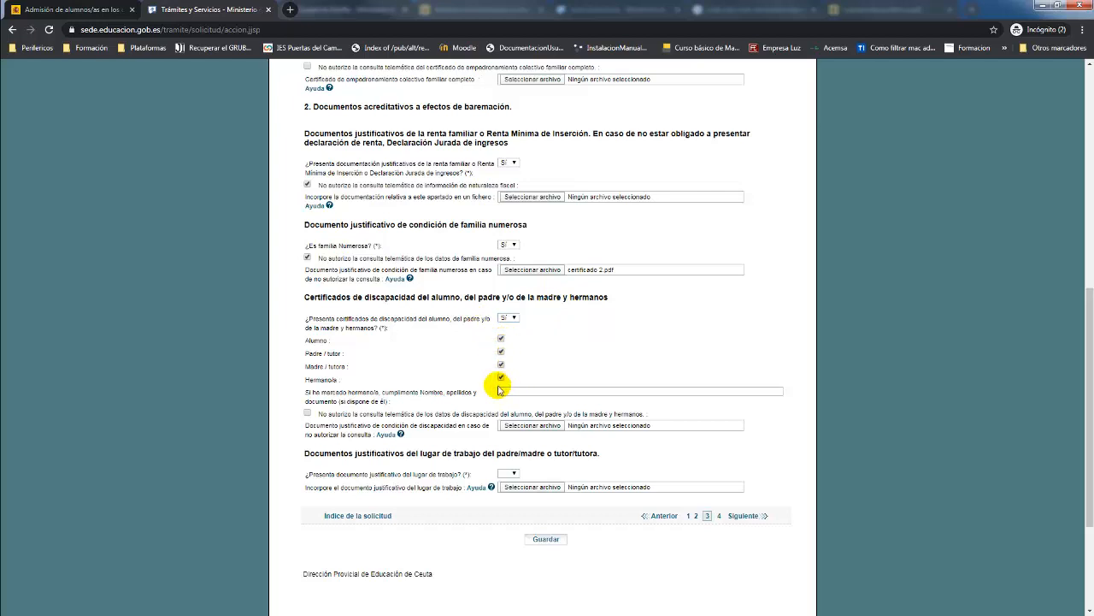
{"action": "left_click", "coordinate": [501, 365]}
{"action": "left_click", "coordinate": [501, 352]}
{"action": "left_click", "coordinate": [501, 340]}
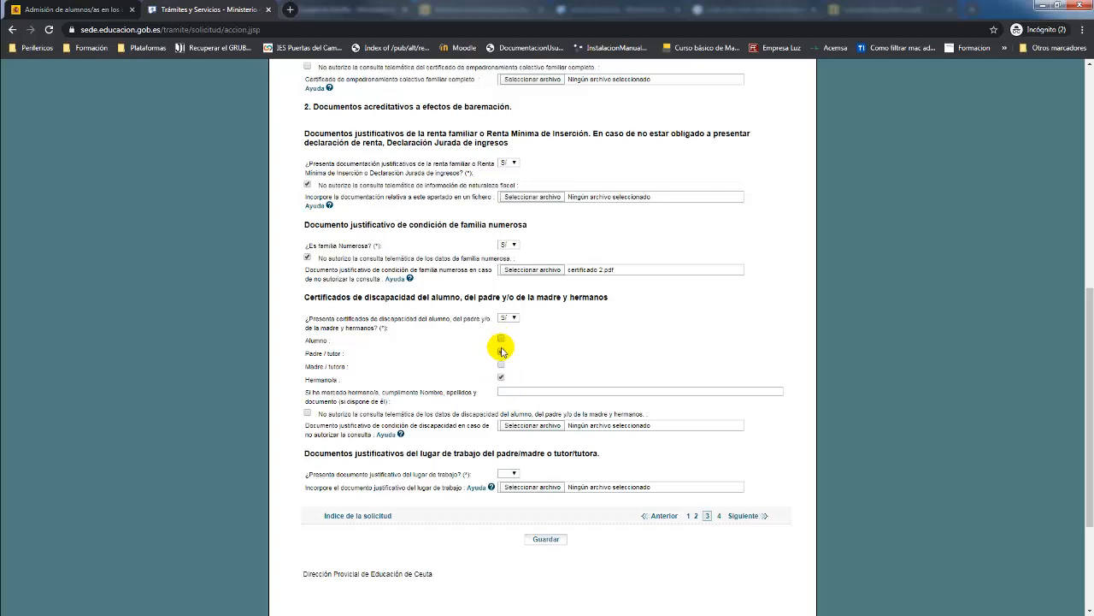
{"action": "left_click", "coordinate": [503, 391]}
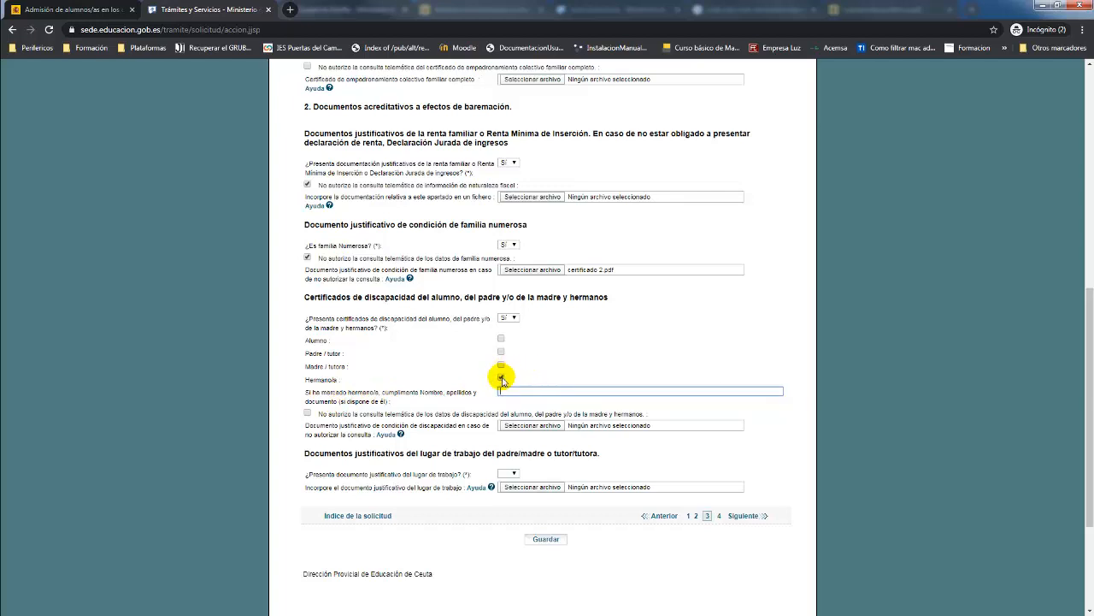
{"action": "left_click", "coordinate": [502, 379]}
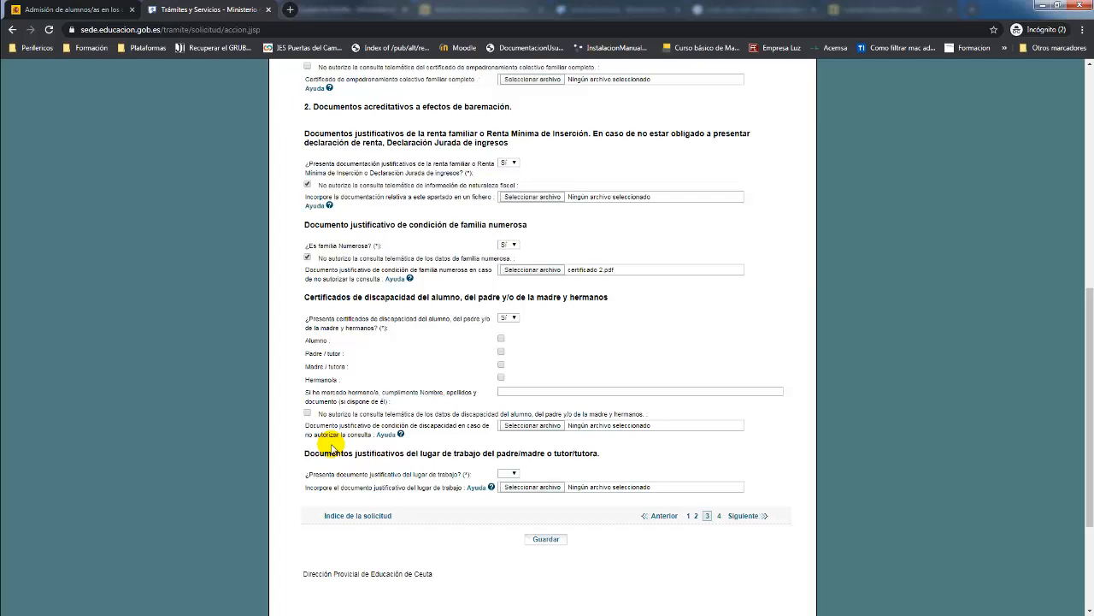
- Answer Sí to presenting a workplace document with certificado 3.pdf attached, and try to save the page
{"action": "left_click", "coordinate": [511, 473]}
{"action": "left_click", "coordinate": [507, 488]}
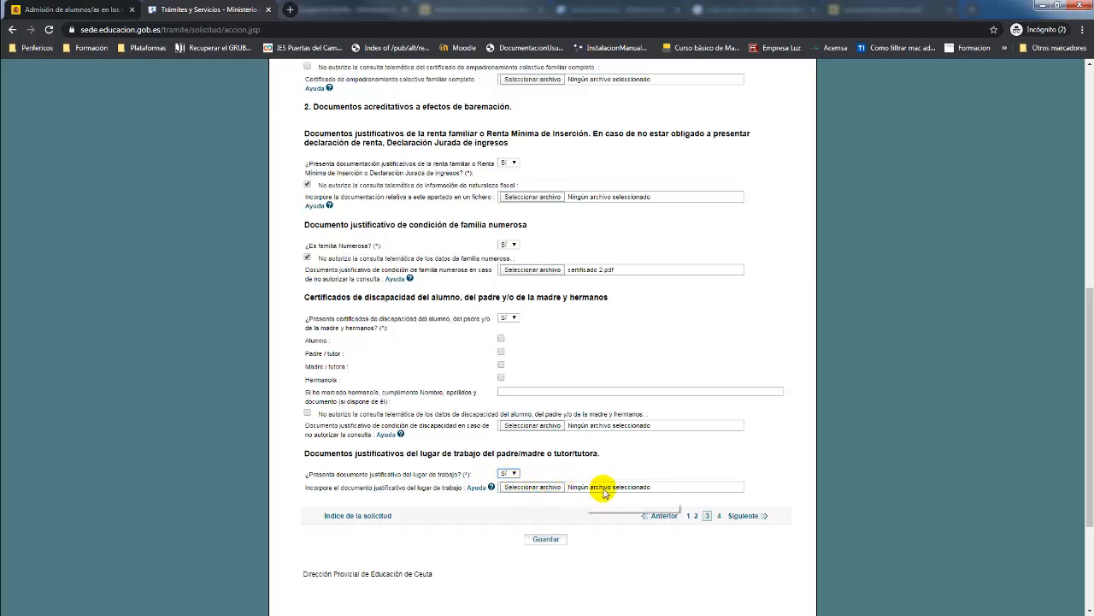
{"action": "left_click", "coordinate": [548, 487]}
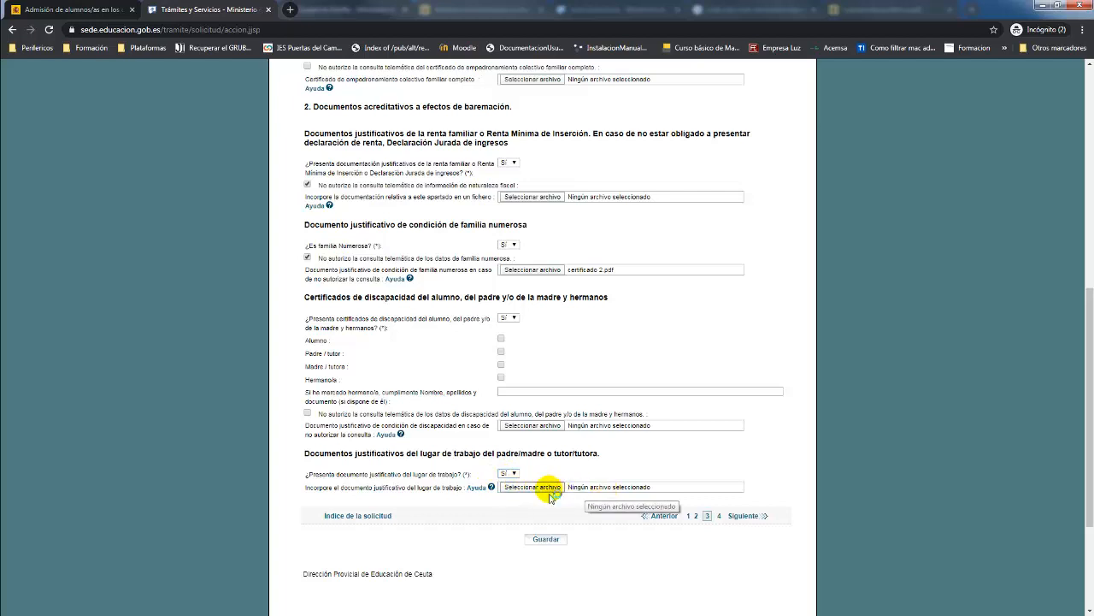
{"action": "double_click", "coordinate": [540, 264]}
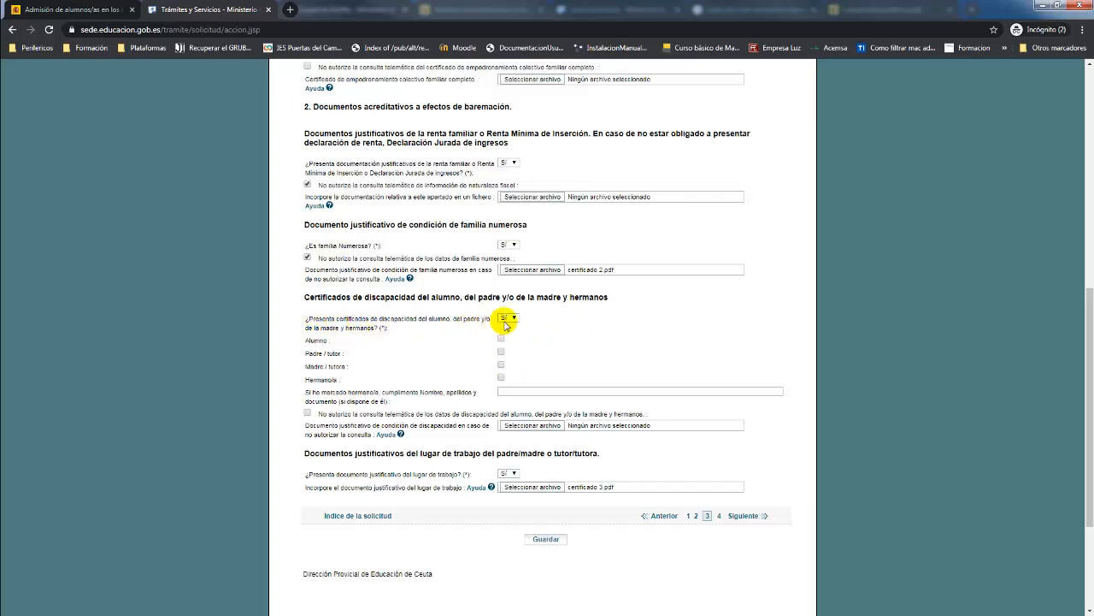
{"action": "left_click", "coordinate": [545, 541]}
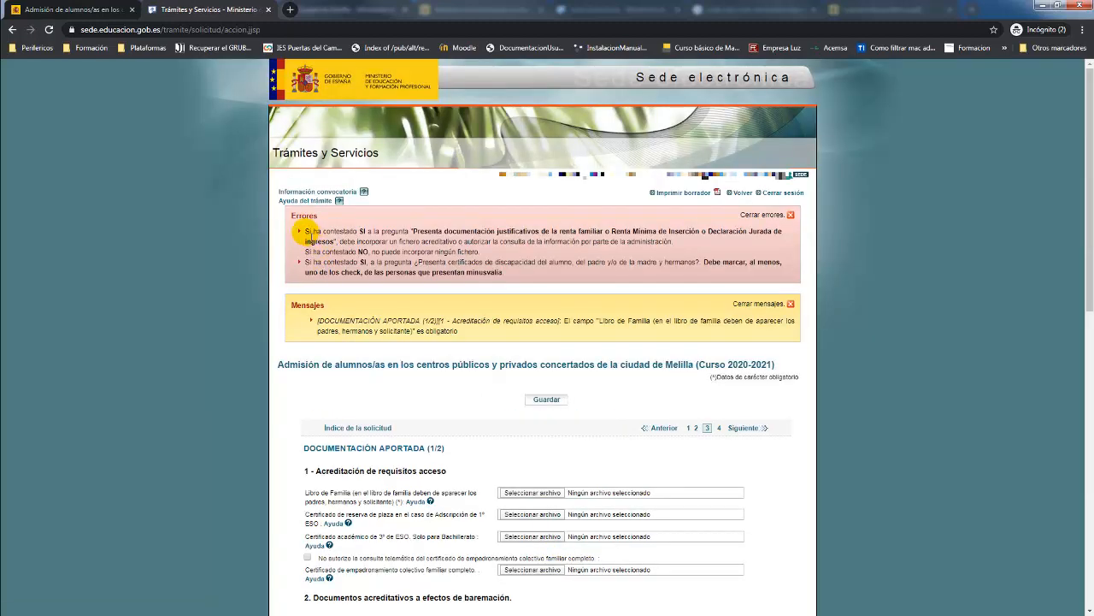
- Keep the family income documents answer as Sí, clear the refusal of the telematic tax consultation, and try to save
{"action": "left_click_drag", "start_coordinate": [306, 231], "coordinate": [513, 242]}
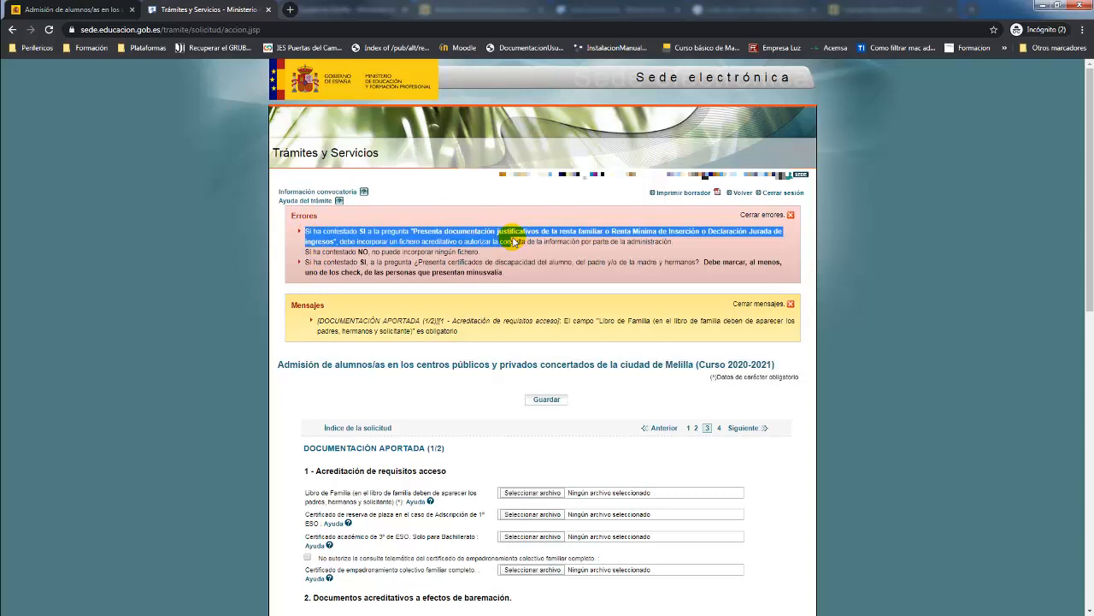
{"action": "left_click", "coordinate": [537, 227]}
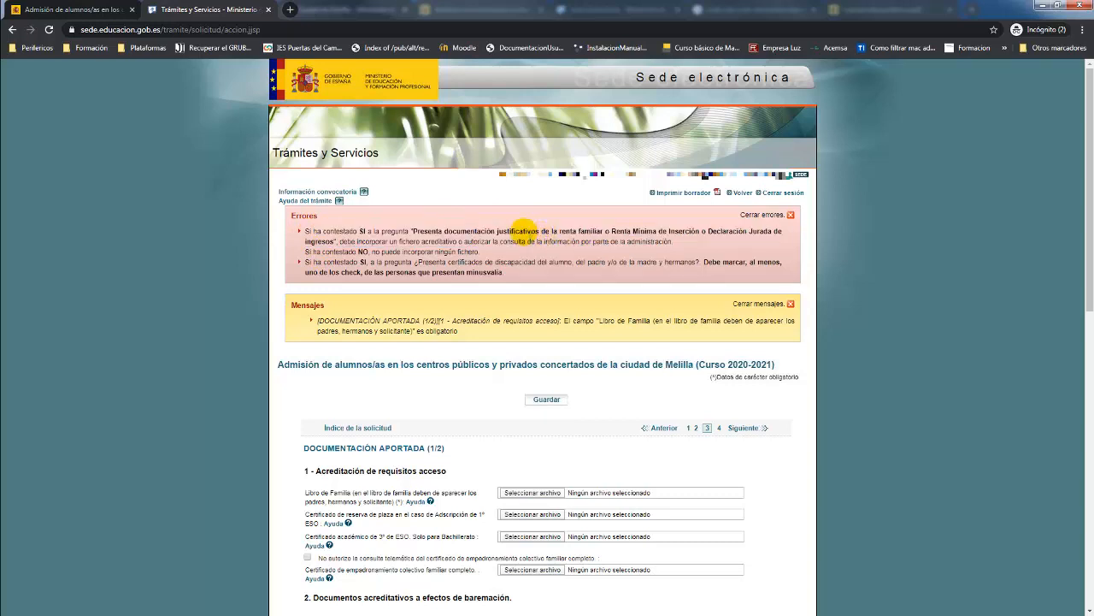
{"action": "left_click_drag", "start_coordinate": [524, 229], "coordinate": [593, 231]}
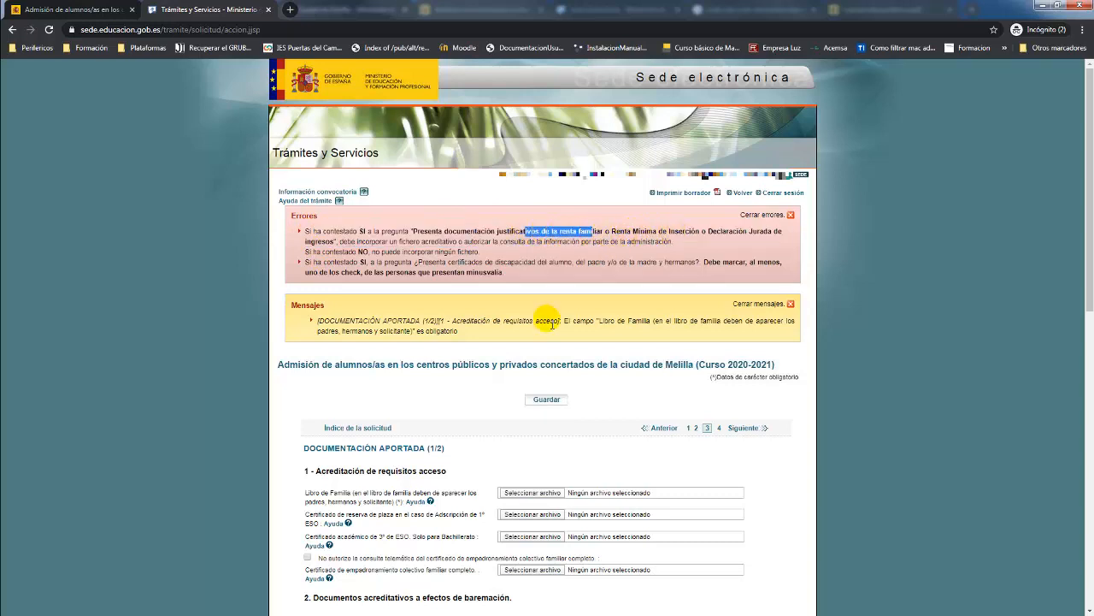
{"action": "scroll", "coordinate": [430, 420], "scroll_direction": "down", "scroll_amount": 3}
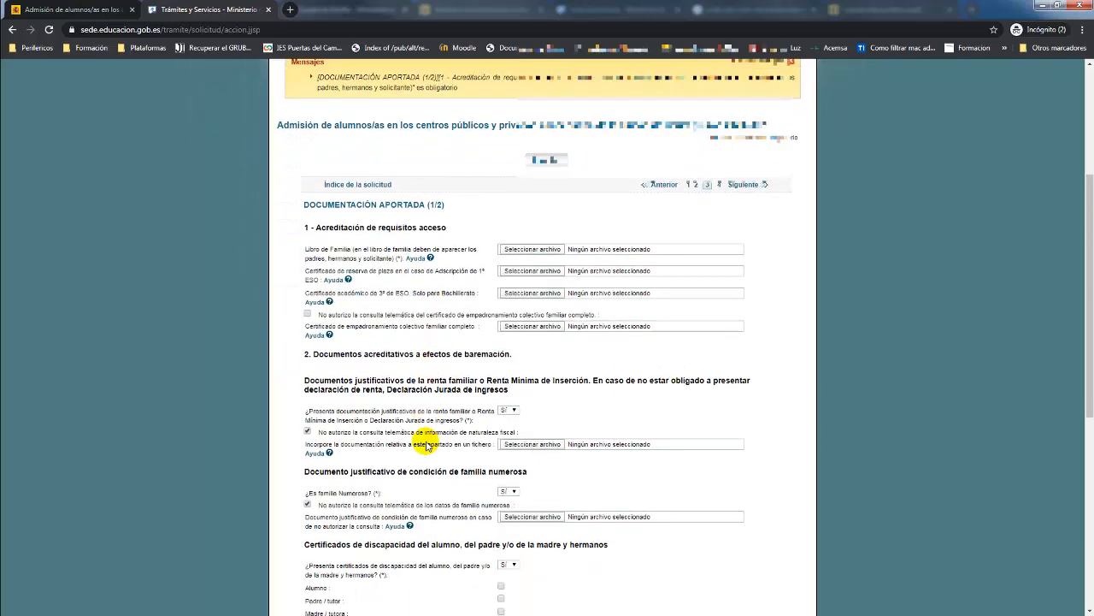
{"action": "scroll", "coordinate": [427, 444], "scroll_direction": "down", "scroll_amount": 3}
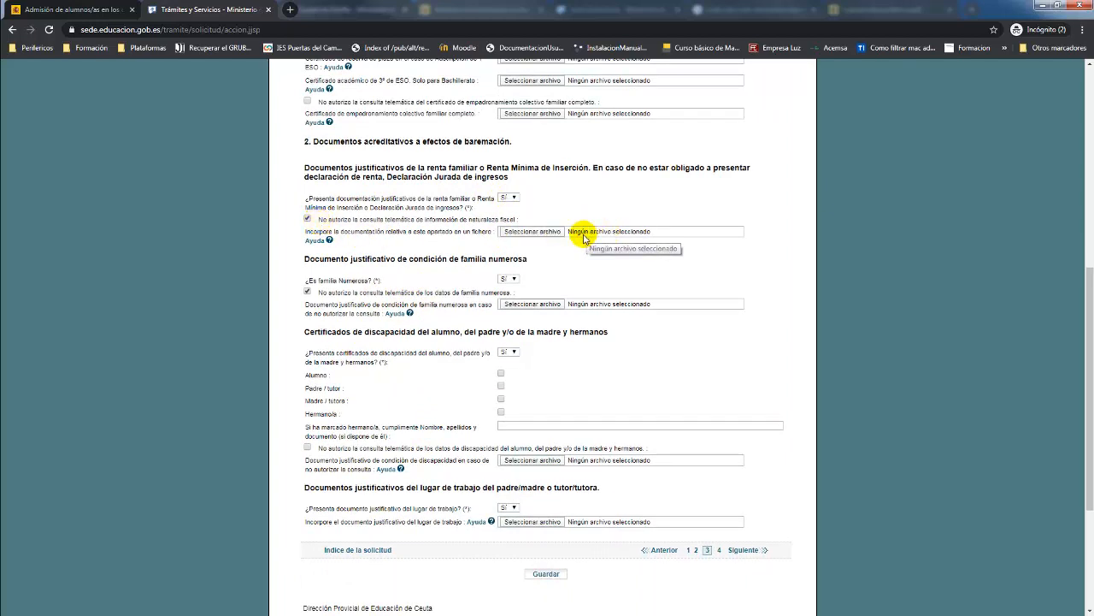
{"action": "left_click", "coordinate": [509, 198]}
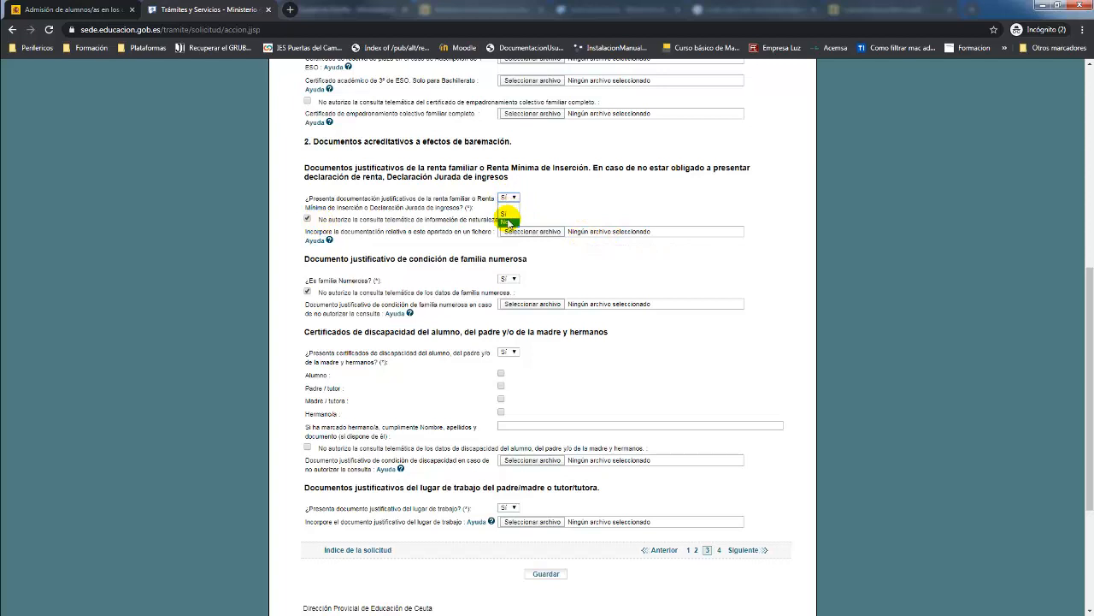
{"action": "left_click", "coordinate": [506, 214]}
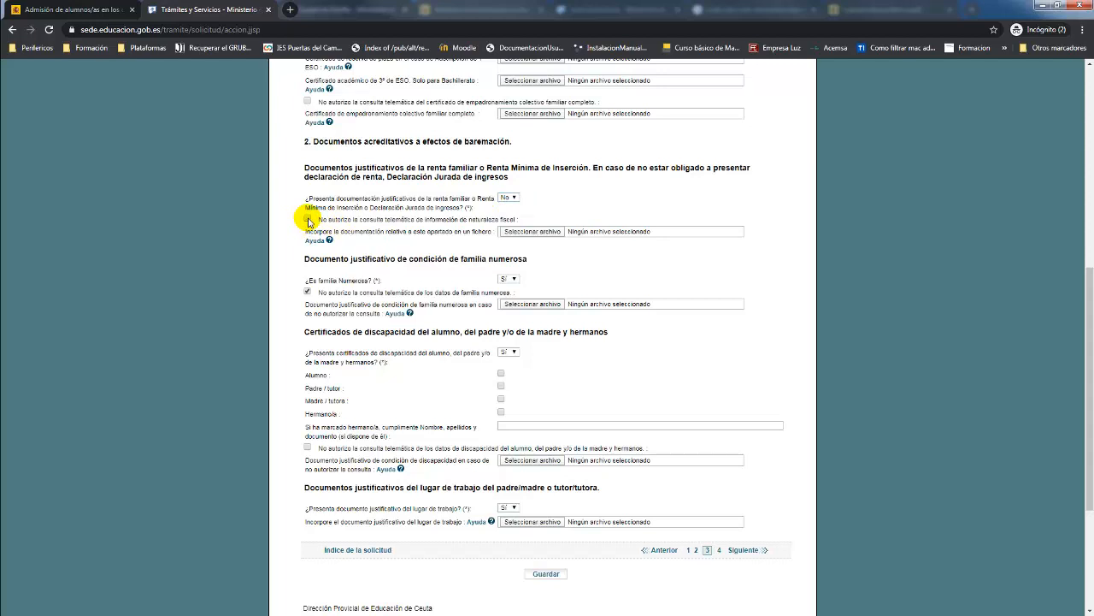
{"action": "left_click", "coordinate": [511, 197]}
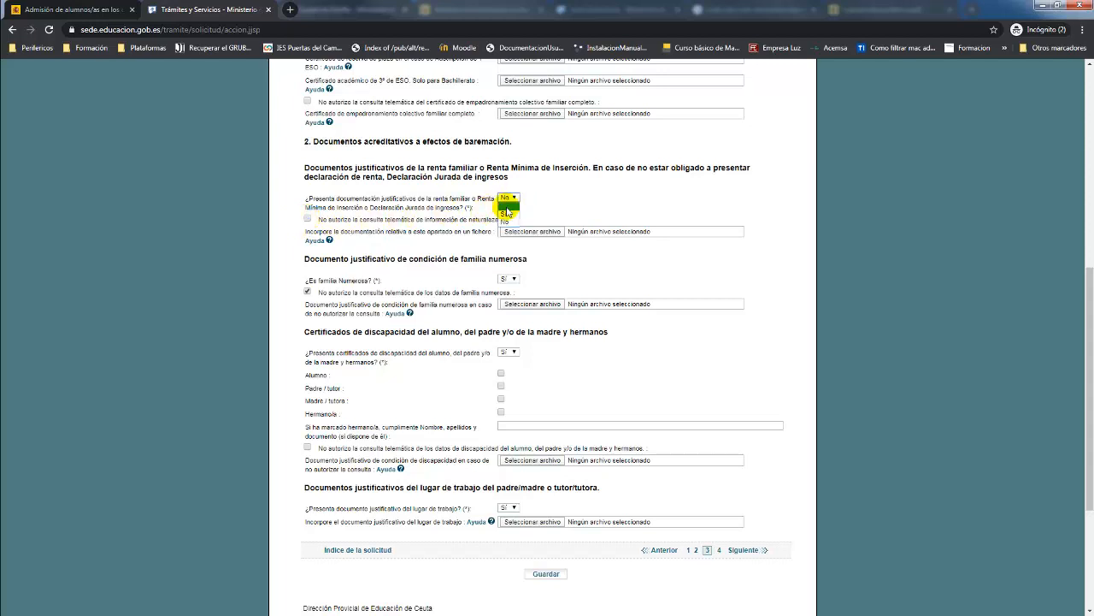
{"action": "left_click", "coordinate": [508, 209]}
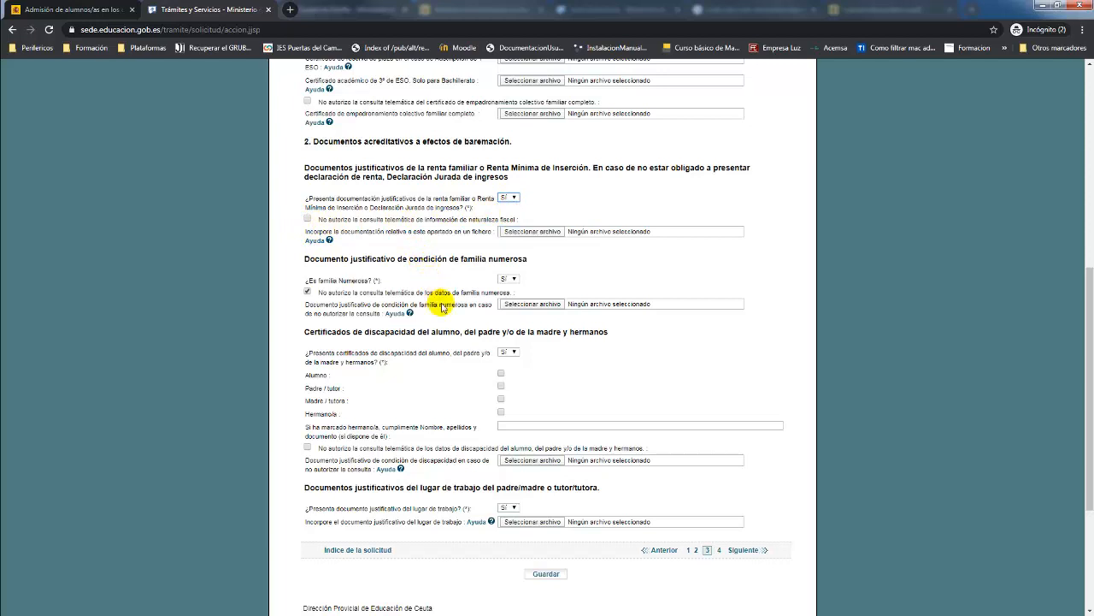
{"action": "left_click", "coordinate": [548, 577]}
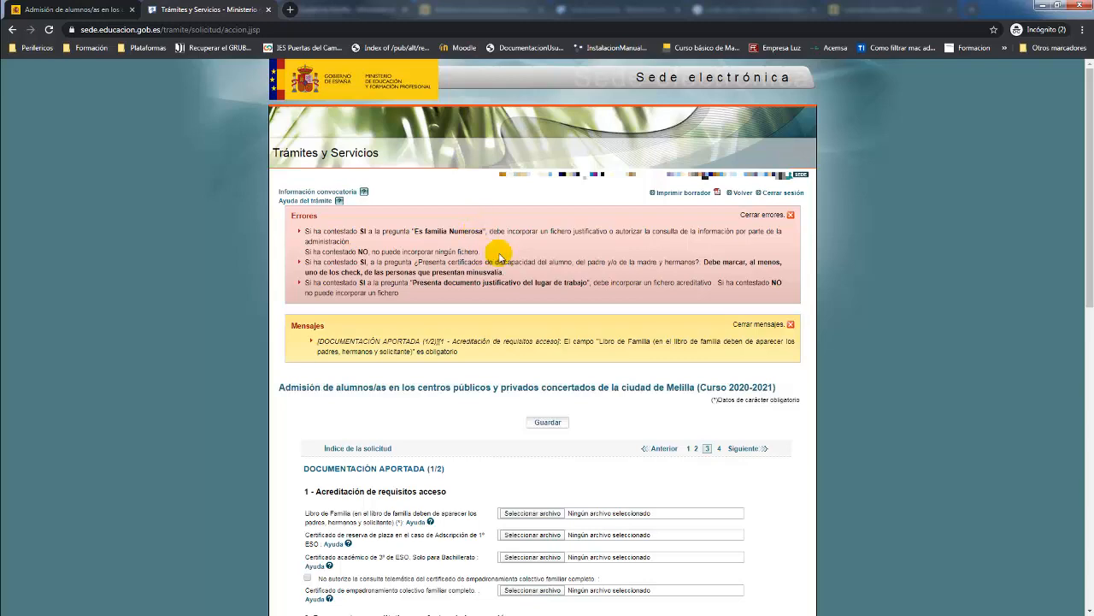
- Clear the refusal of the telematic consultation for familia numerosa and try to save the page
{"action": "scroll", "coordinate": [471, 362], "scroll_direction": "down", "scroll_amount": 3}
{"action": "scroll", "coordinate": [477, 433], "scroll_direction": "down", "scroll_amount": 2}
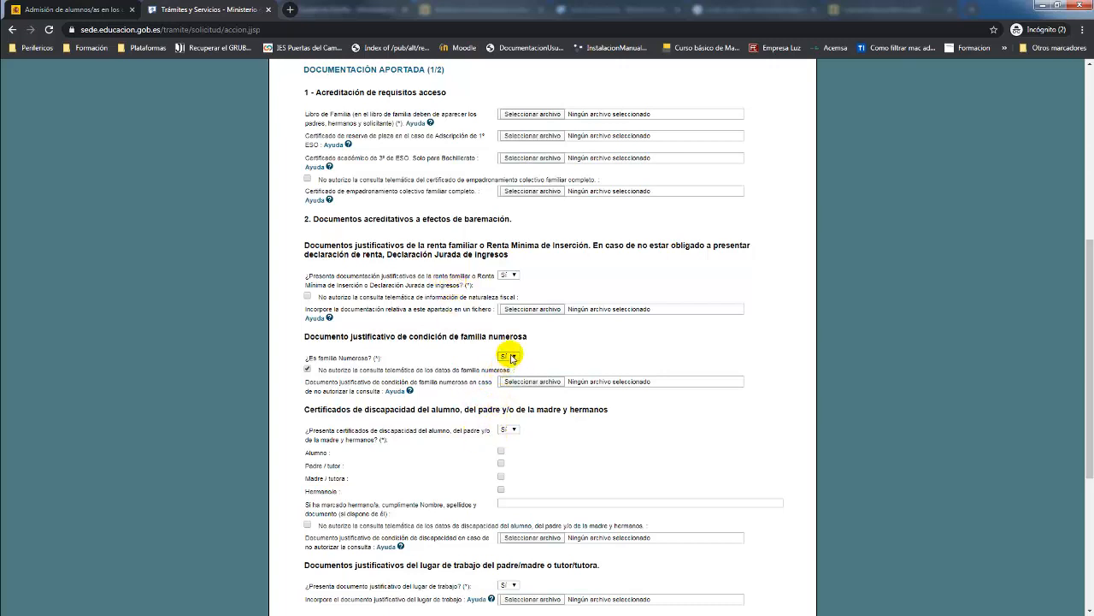
{"action": "left_click", "coordinate": [306, 368]}
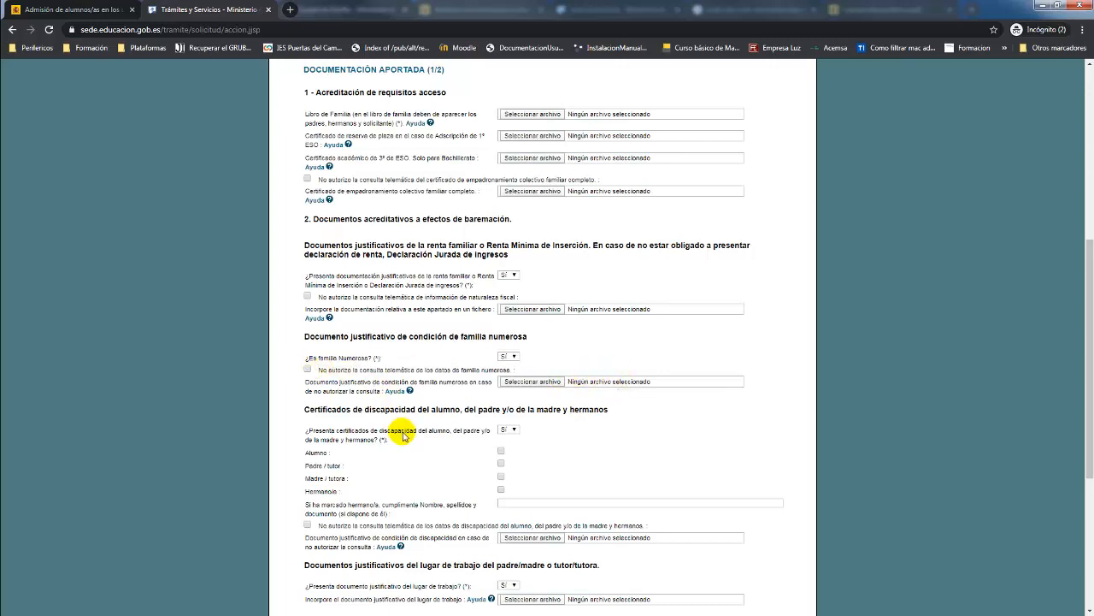
{"action": "scroll", "coordinate": [540, 606], "scroll_direction": "down", "scroll_amount": 1}
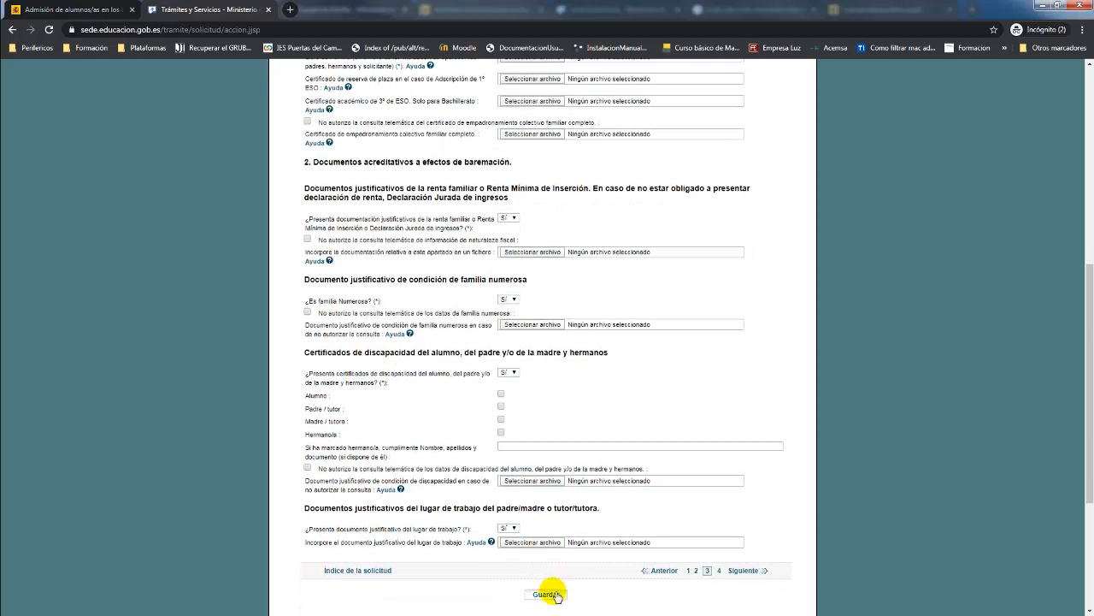
{"action": "left_click", "coordinate": [551, 594]}
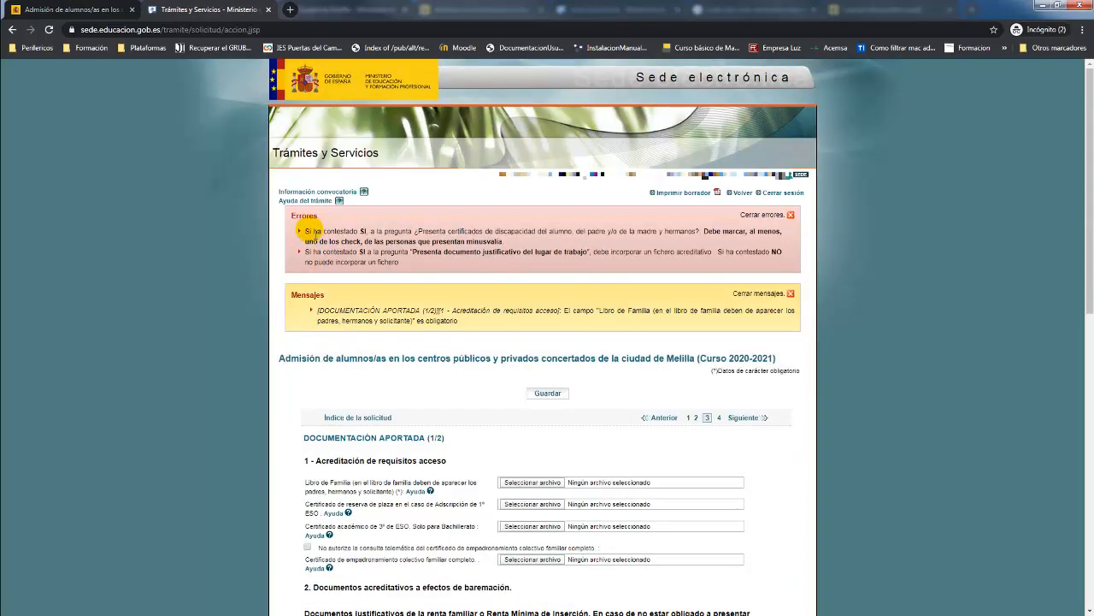
- Mark Hermano/a as the person with a disability certificate and try to save the page
{"action": "left_click_drag", "start_coordinate": [309, 232], "coordinate": [411, 232]}
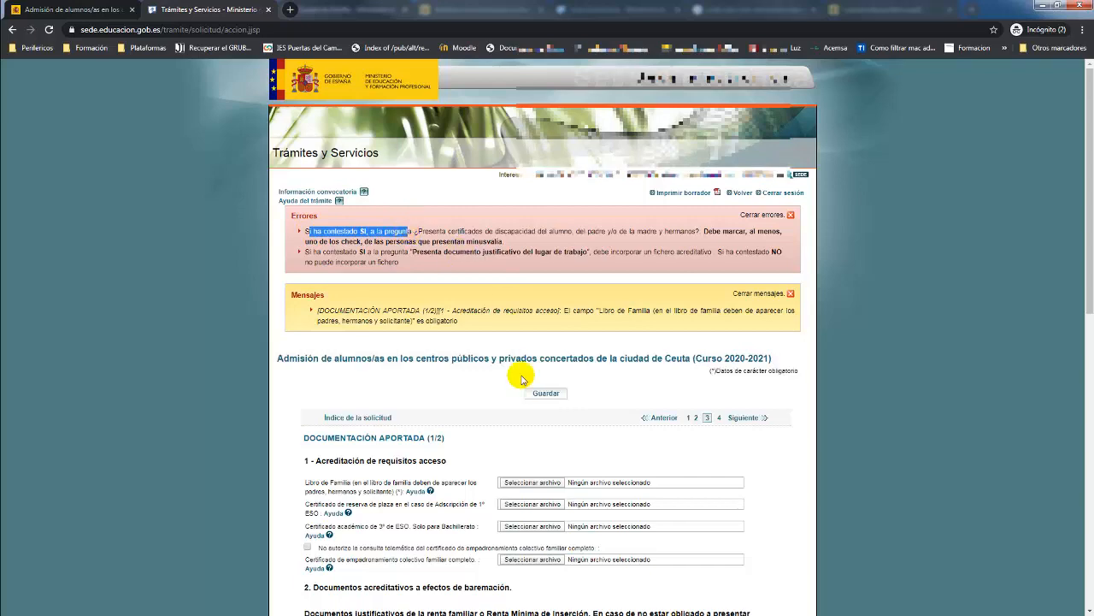
{"action": "scroll", "coordinate": [518, 371], "scroll_direction": "down", "scroll_amount": 5}
{"action": "scroll", "coordinate": [527, 397], "scroll_direction": "down", "scroll_amount": 1}
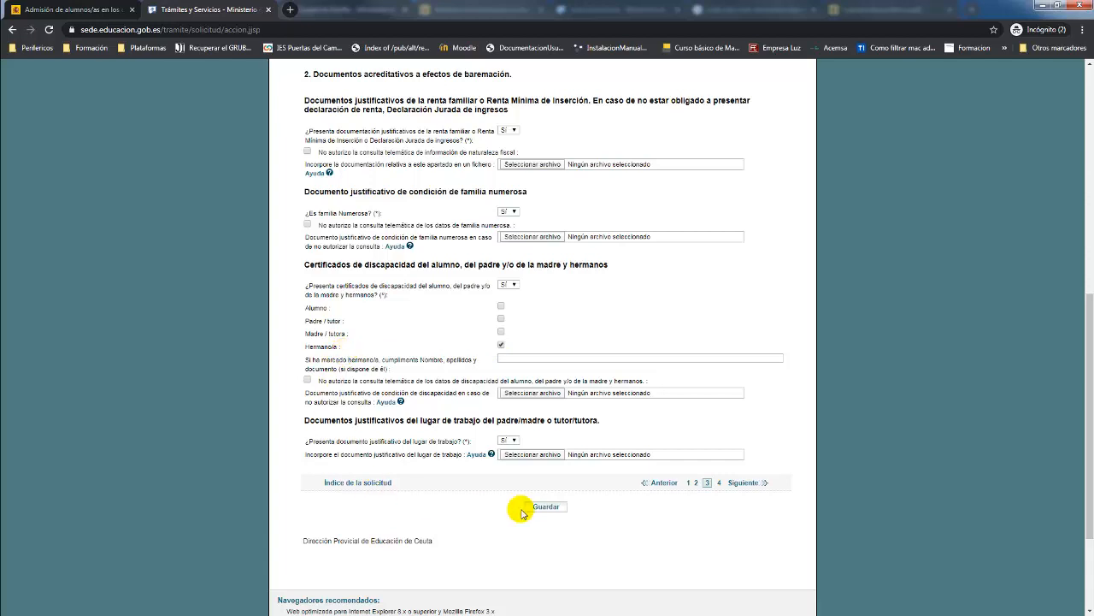
{"action": "left_click", "coordinate": [555, 507]}
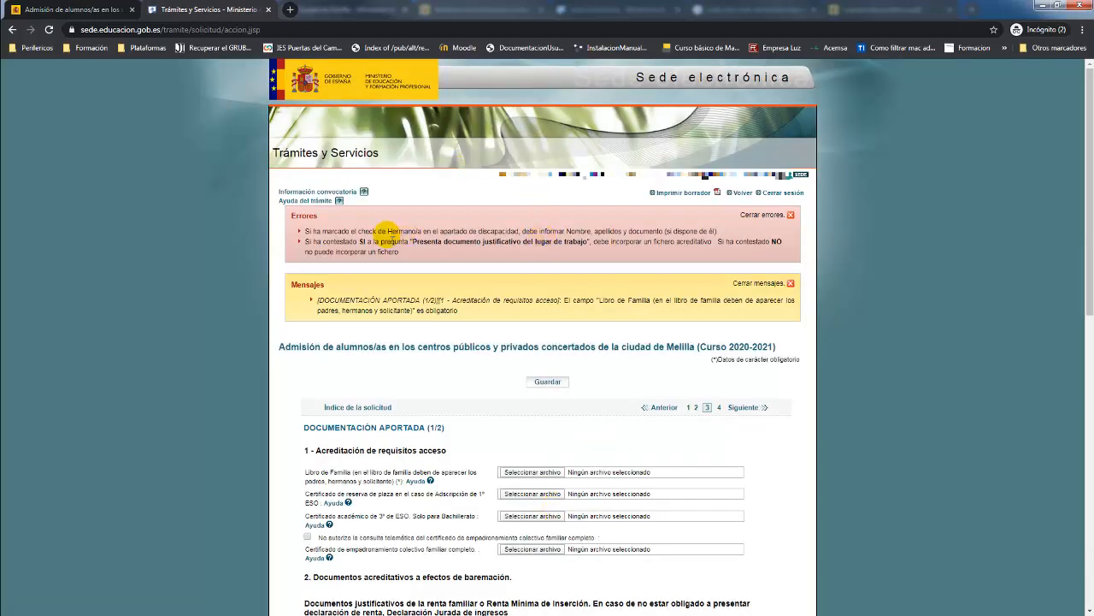
- Enter "Hermano" as the sibling's details in the disability section and try to save the page
{"action": "left_click_drag", "start_coordinate": [310, 230], "coordinate": [713, 231]}
{"action": "scroll", "coordinate": [627, 432], "scroll_direction": "down", "scroll_amount": 3}
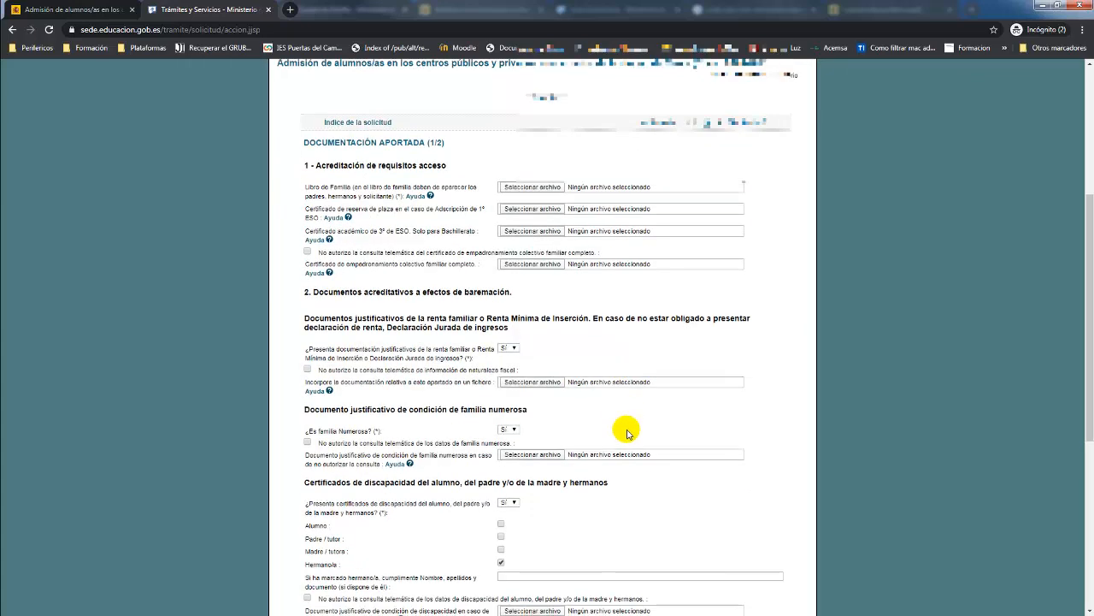
{"action": "scroll", "coordinate": [627, 432], "scroll_direction": "down", "scroll_amount": 3}
{"action": "left_click", "coordinate": [515, 349]}
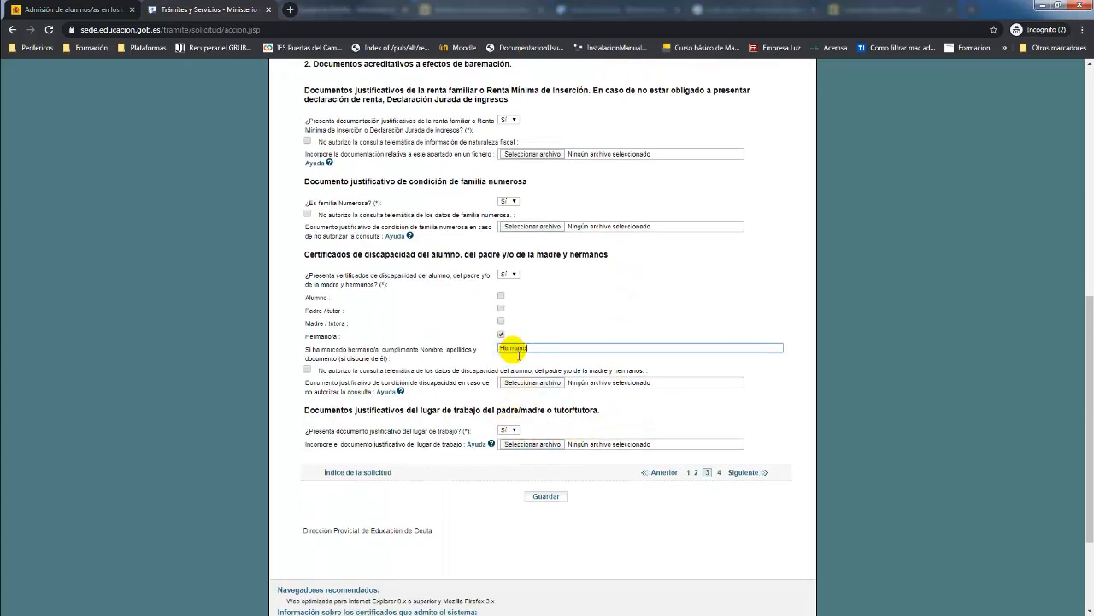
{"action": "left_click", "coordinate": [547, 497]}
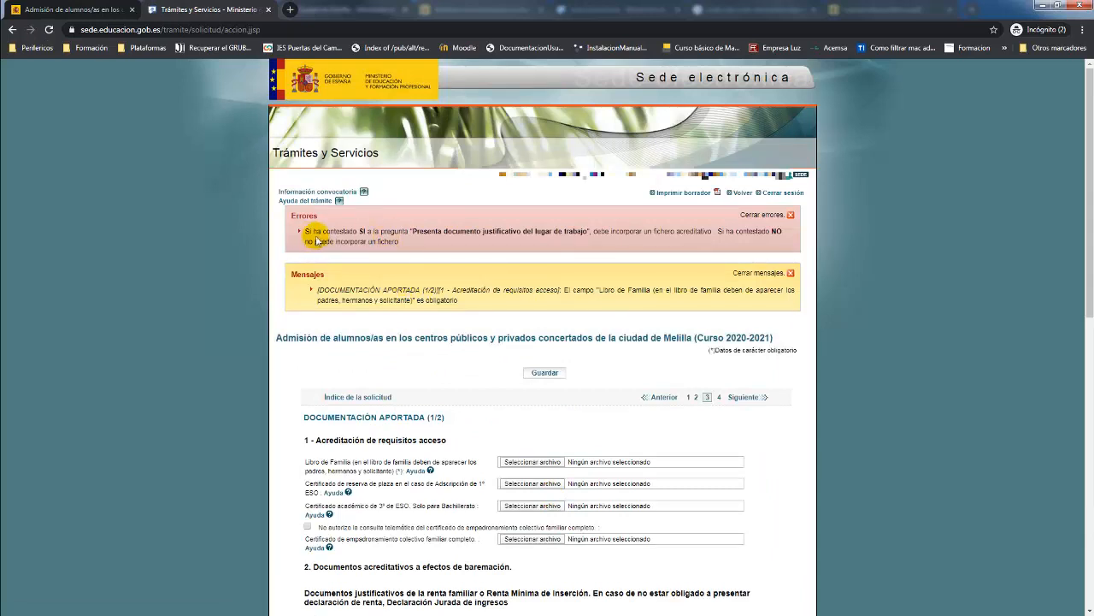
- Keep the workplace document answer as Sí, attach certificado 6.pdf as its supporting file, and save the page
{"action": "left_click_drag", "start_coordinate": [409, 231], "coordinate": [571, 237]}
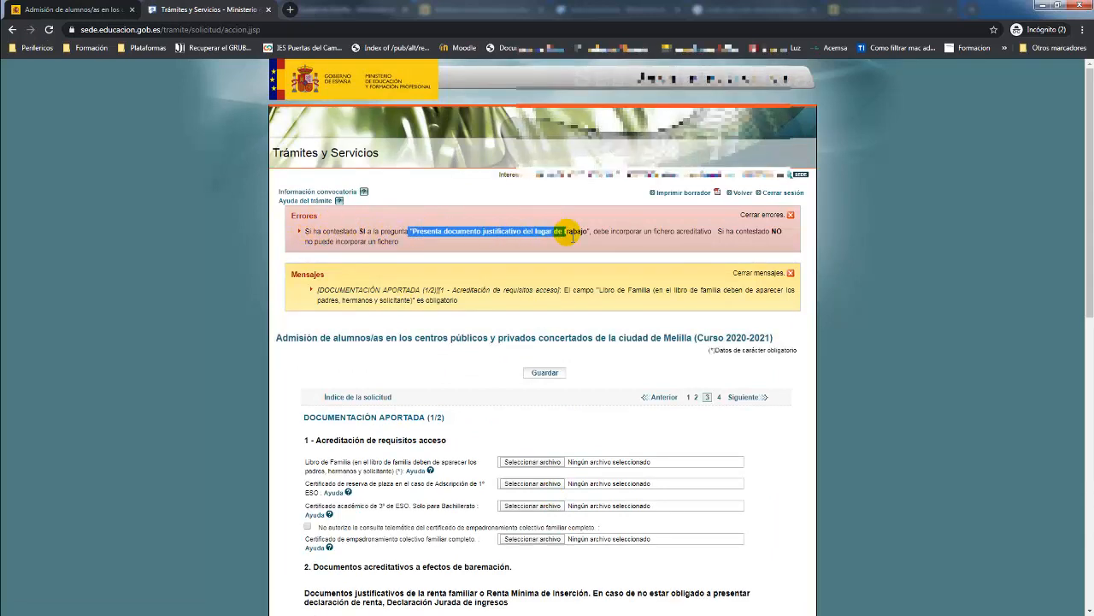
{"action": "scroll", "coordinate": [571, 237], "scroll_direction": "down", "scroll_amount": 10}
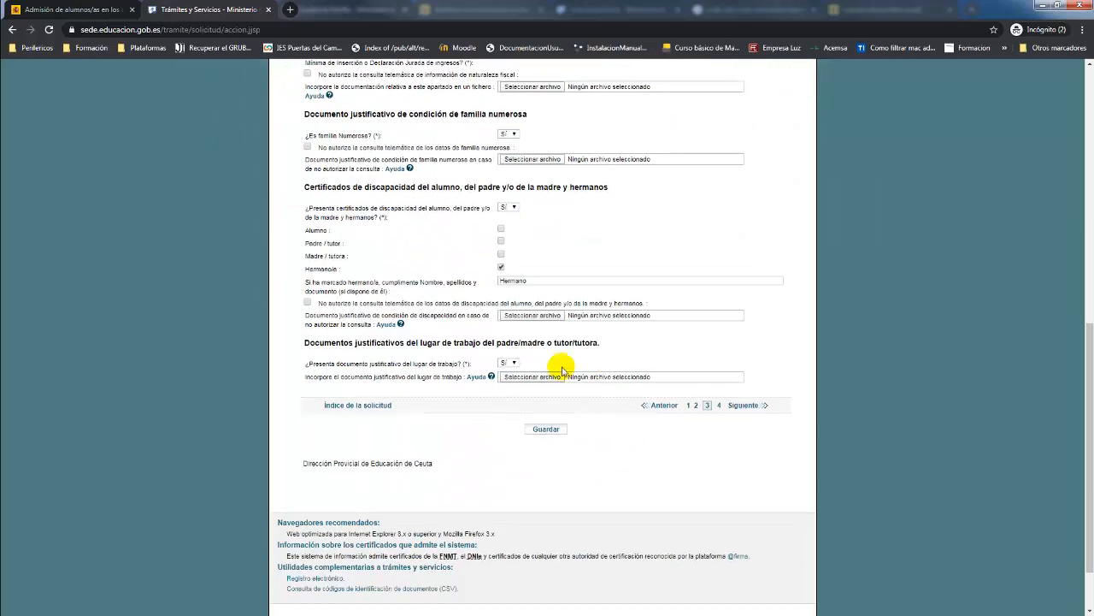
{"action": "left_click", "coordinate": [512, 365]}
{"action": "left_click", "coordinate": [502, 386]}
{"action": "left_click", "coordinate": [505, 363]}
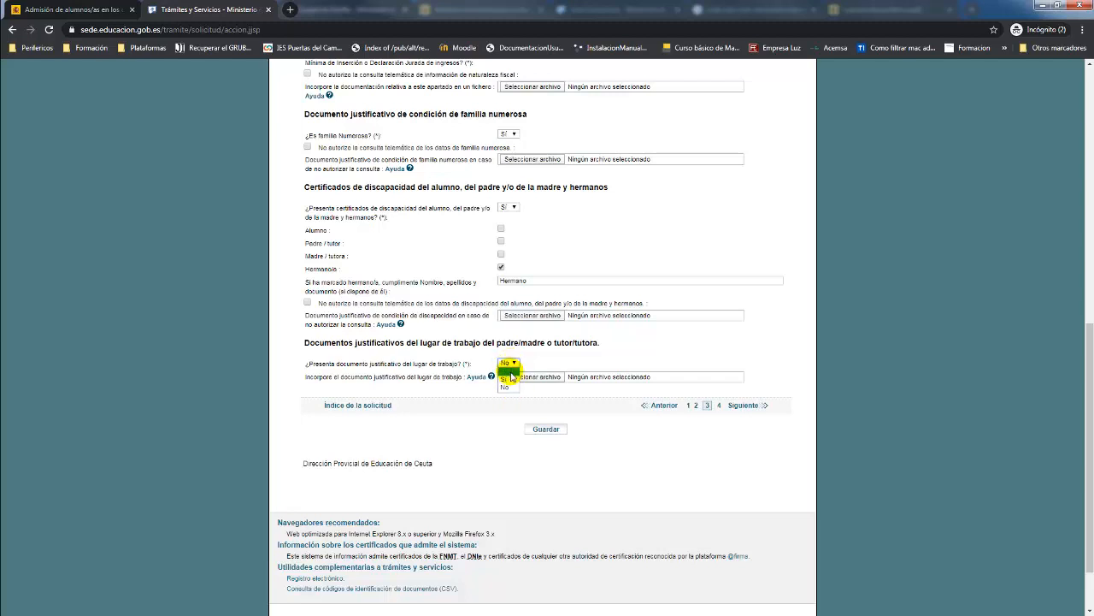
{"action": "left_click", "coordinate": [510, 376]}
{"action": "left_click", "coordinate": [541, 376]}
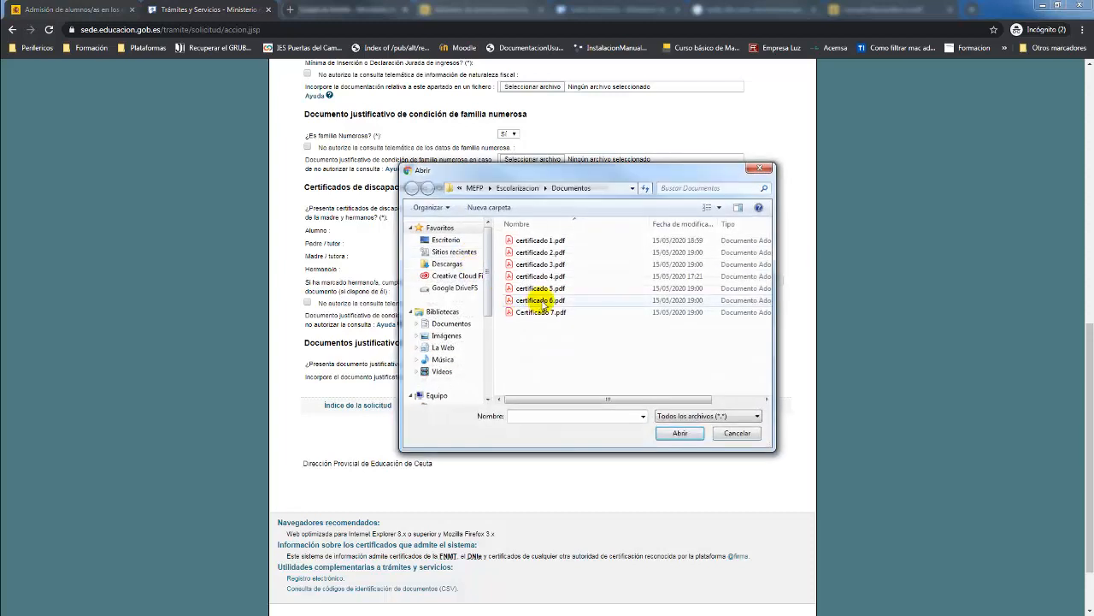
{"action": "double_click", "coordinate": [542, 301]}
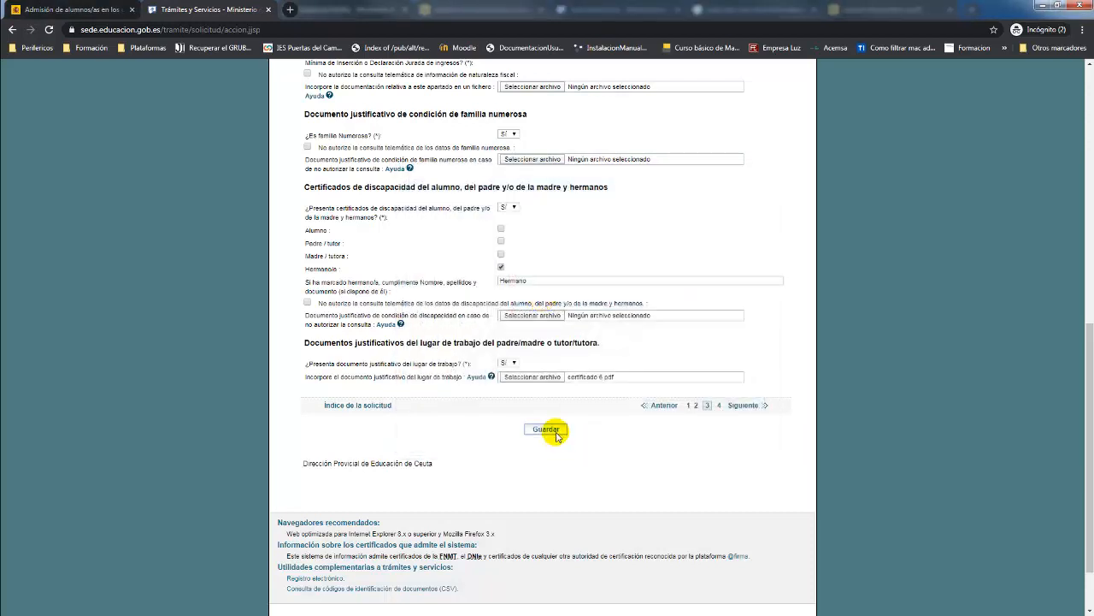
{"action": "left_click", "coordinate": [555, 434]}
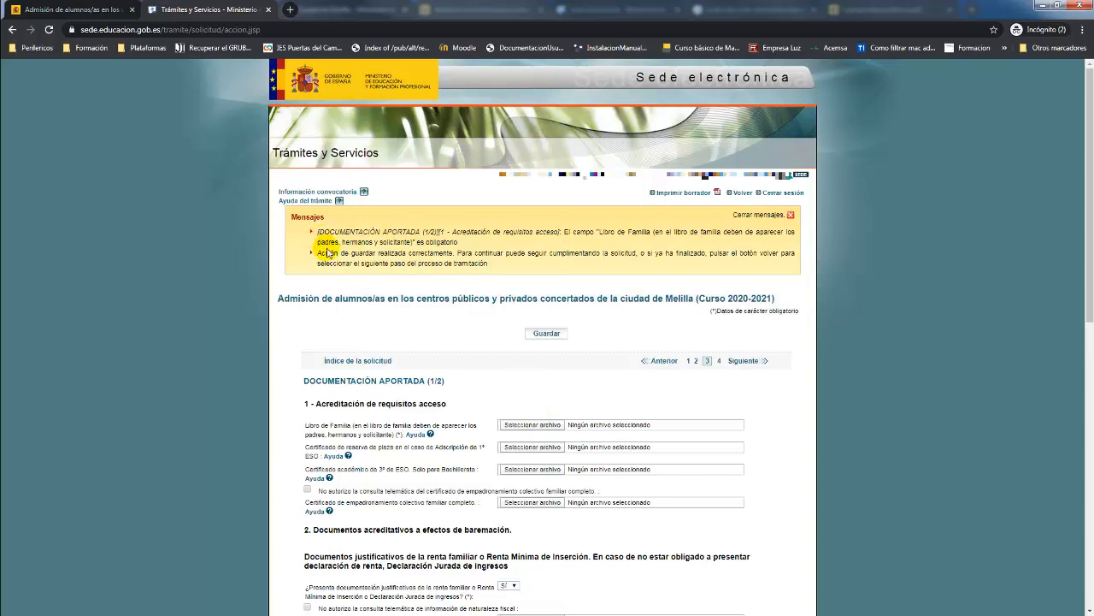
{"action": "left_click", "coordinate": [321, 243]}
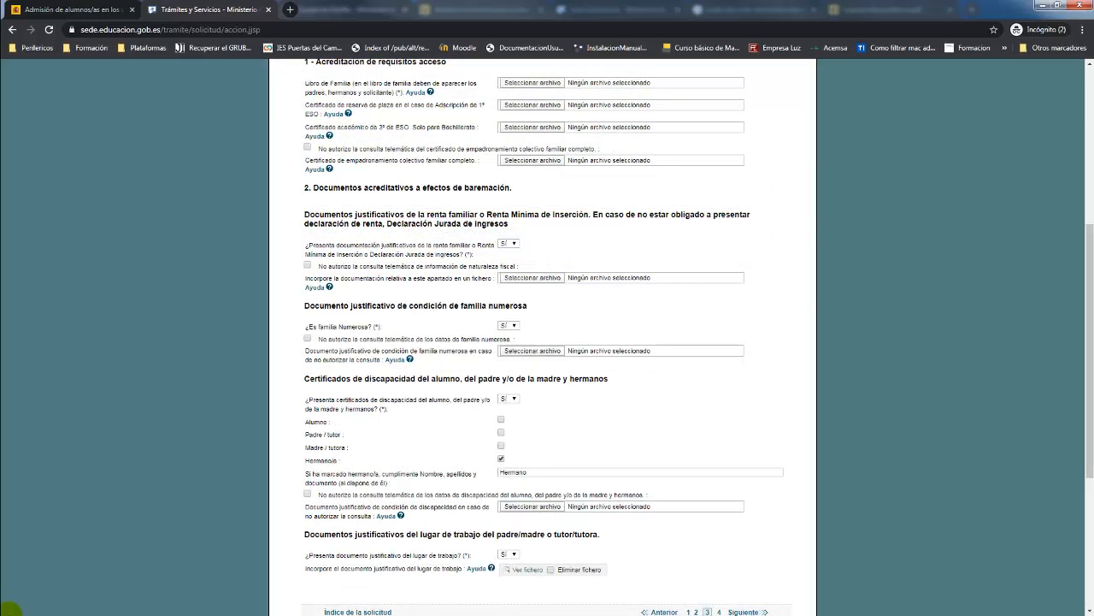
- Save the Documentación aportada (1/2) page and move on to page 4 of the application
{"action": "scroll", "coordinate": [427, 609], "scroll_direction": "down", "scroll_amount": 1}
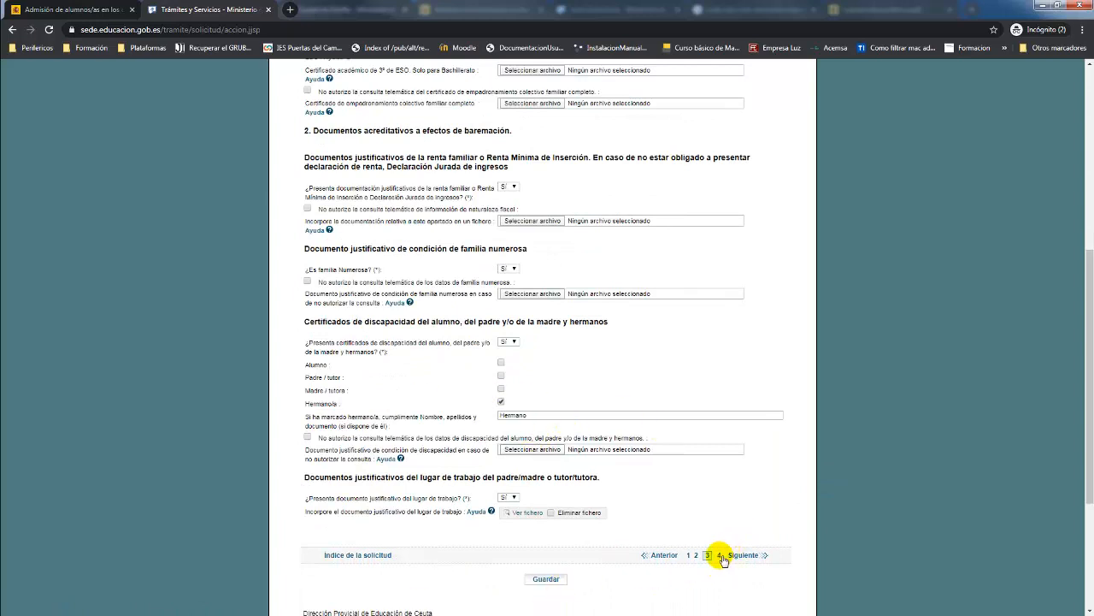
{"action": "left_click", "coordinate": [547, 579]}
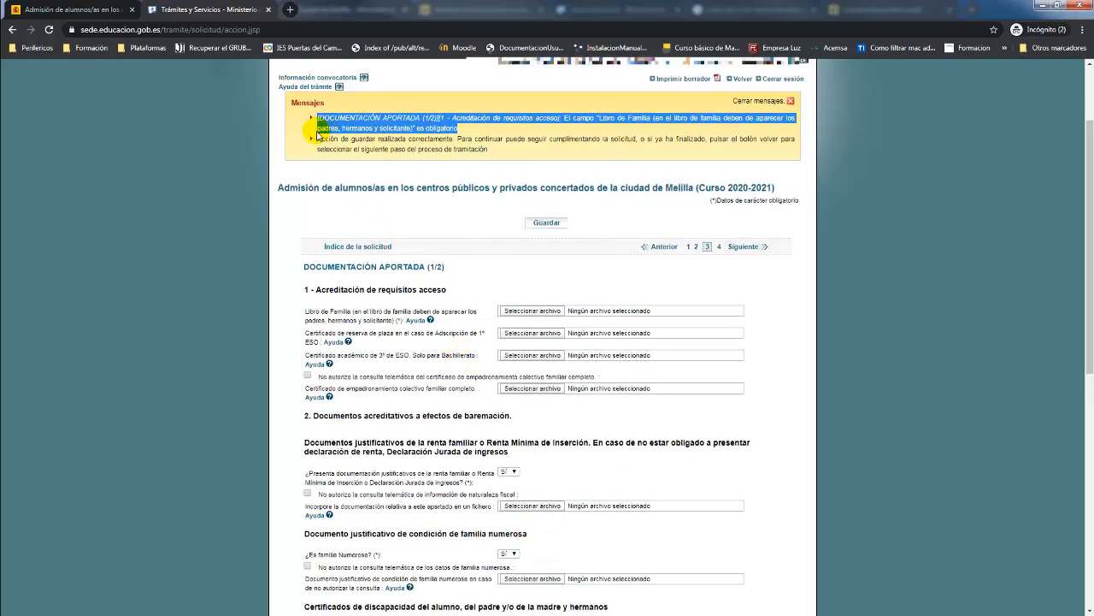
{"action": "left_click_drag", "start_coordinate": [317, 138], "coordinate": [458, 142]}
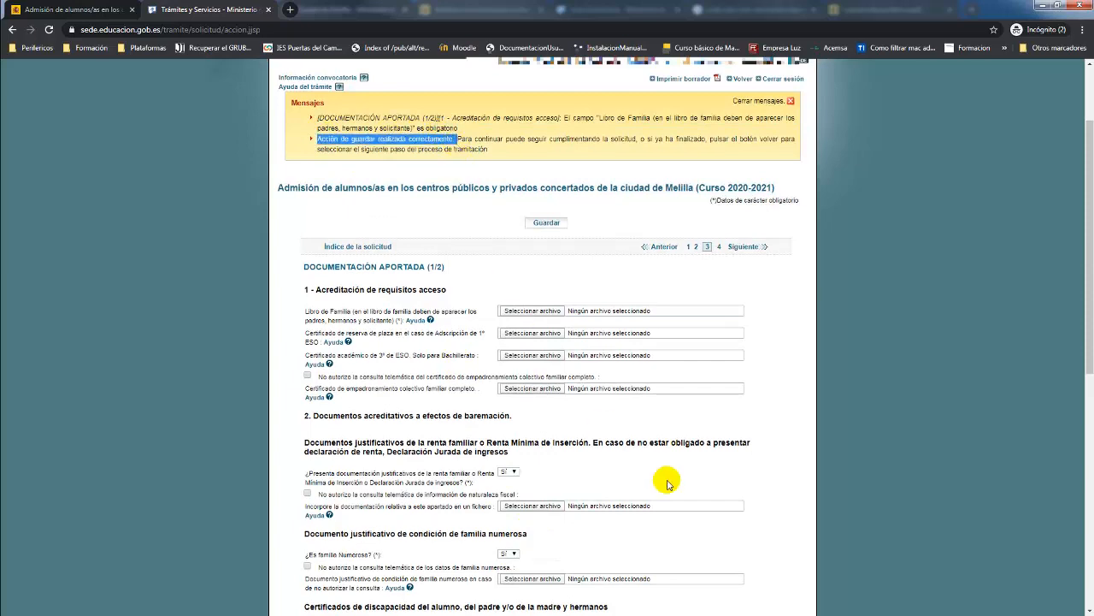
{"action": "left_click", "coordinate": [726, 249]}
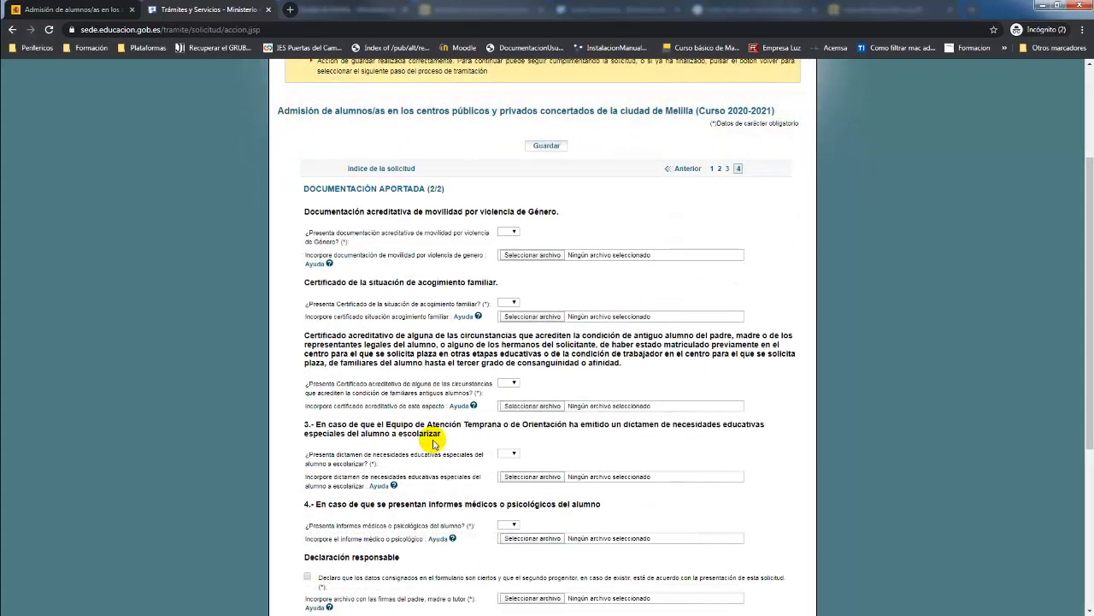
- Answer No to presenting documentation for mobility due to violencia de género
{"action": "scroll", "coordinate": [433, 443], "scroll_direction": "down", "scroll_amount": 1}
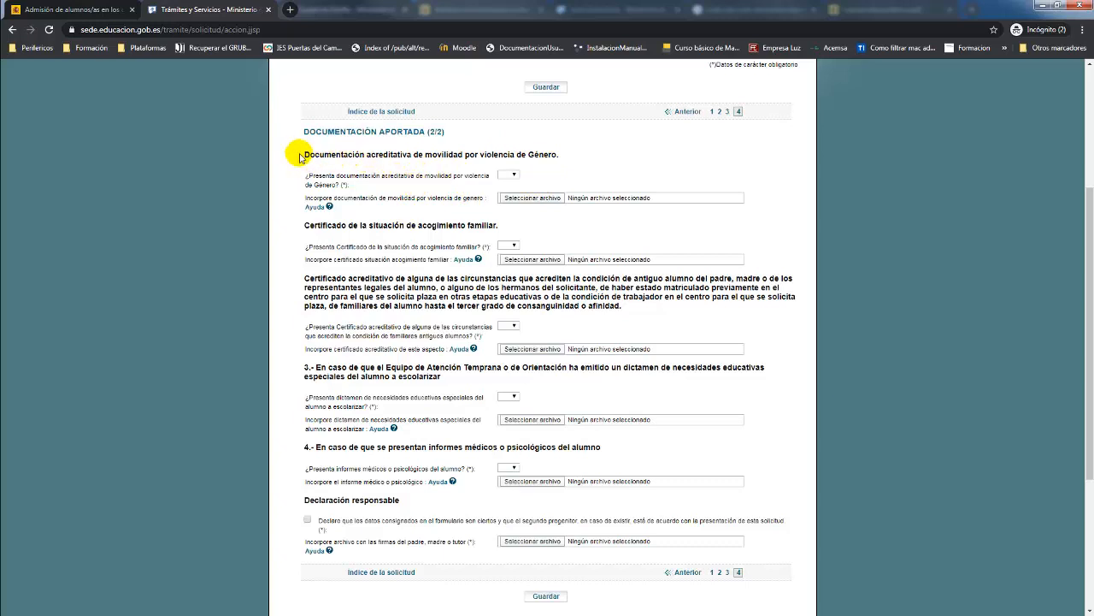
{"action": "left_click", "coordinate": [510, 174]}
{"action": "left_click", "coordinate": [510, 197]}
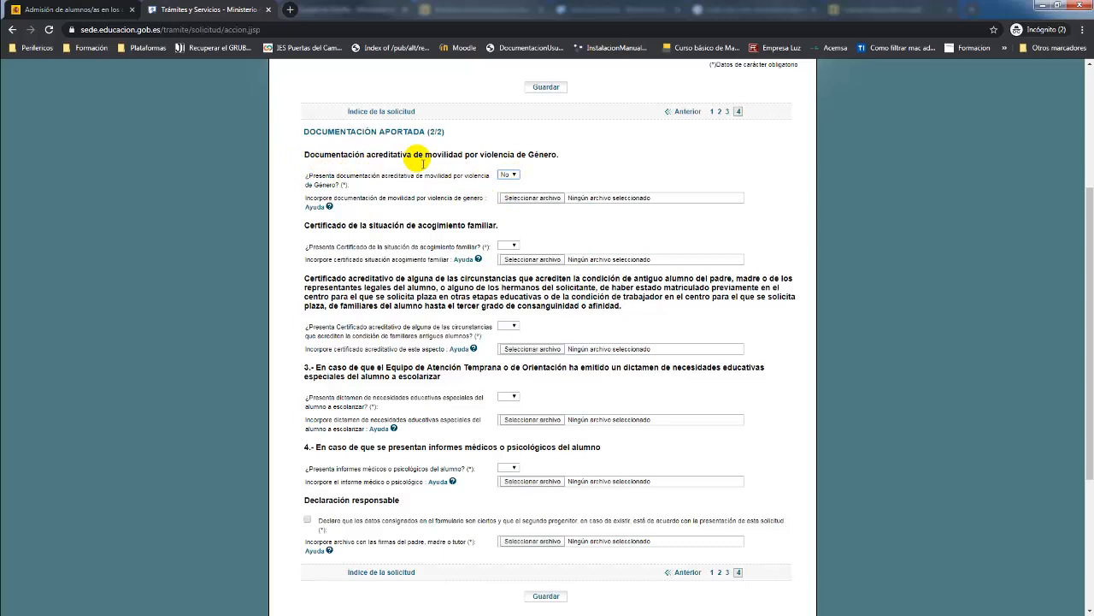
- Answer Sí to presenting the acogimiento familiar certificate and attach certificado 6.pdf as its document
{"action": "left_click", "coordinate": [513, 247]}
{"action": "left_click", "coordinate": [508, 261]}
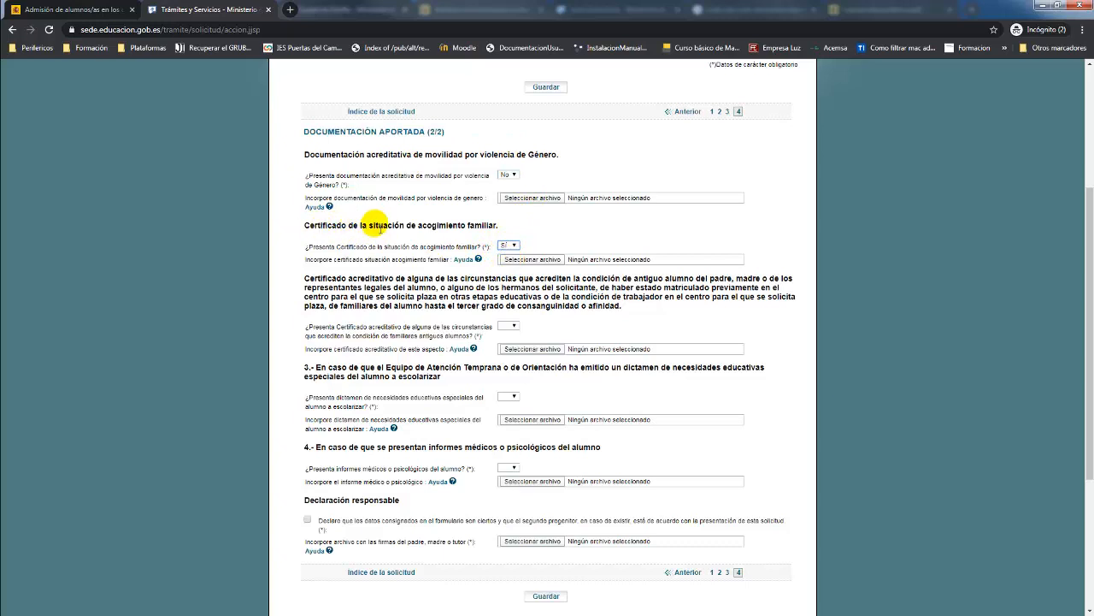
{"action": "left_click", "coordinate": [531, 260]}
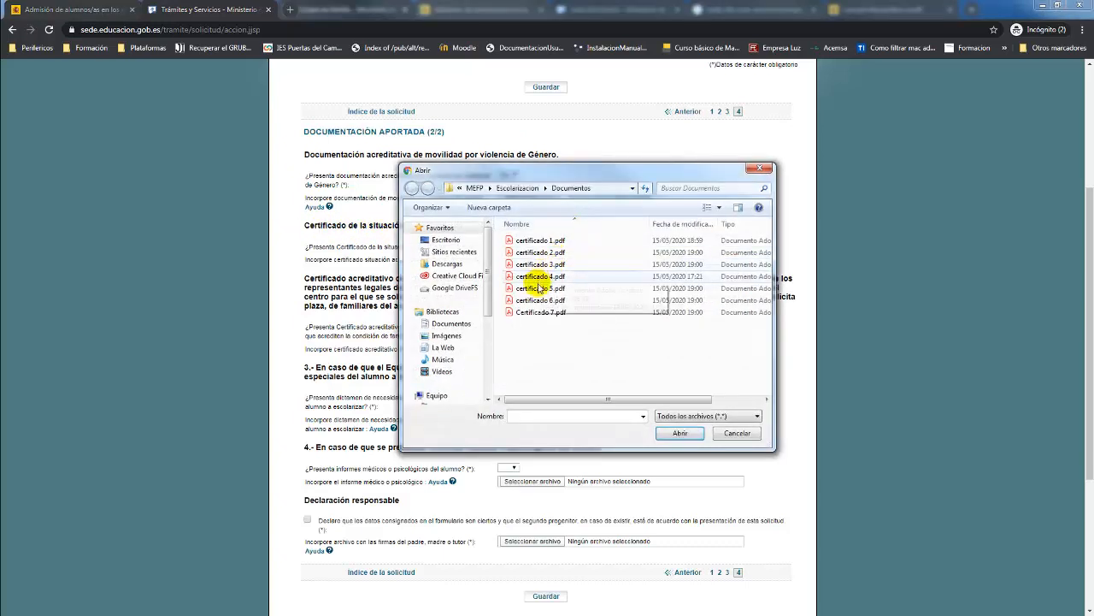
{"action": "left_click", "coordinate": [548, 301]}
{"action": "left_click", "coordinate": [680, 432]}
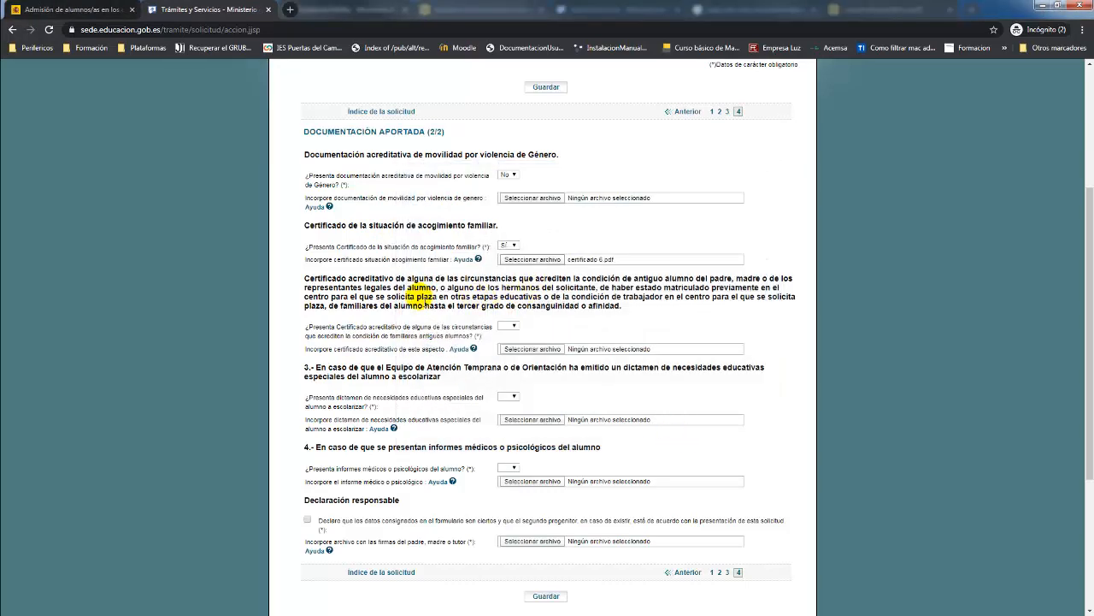
- Answer No to presenting a certificate of the condition of familiares antiguos alumnos
{"action": "scroll", "coordinate": [421, 295], "scroll_direction": "down", "scroll_amount": 1}
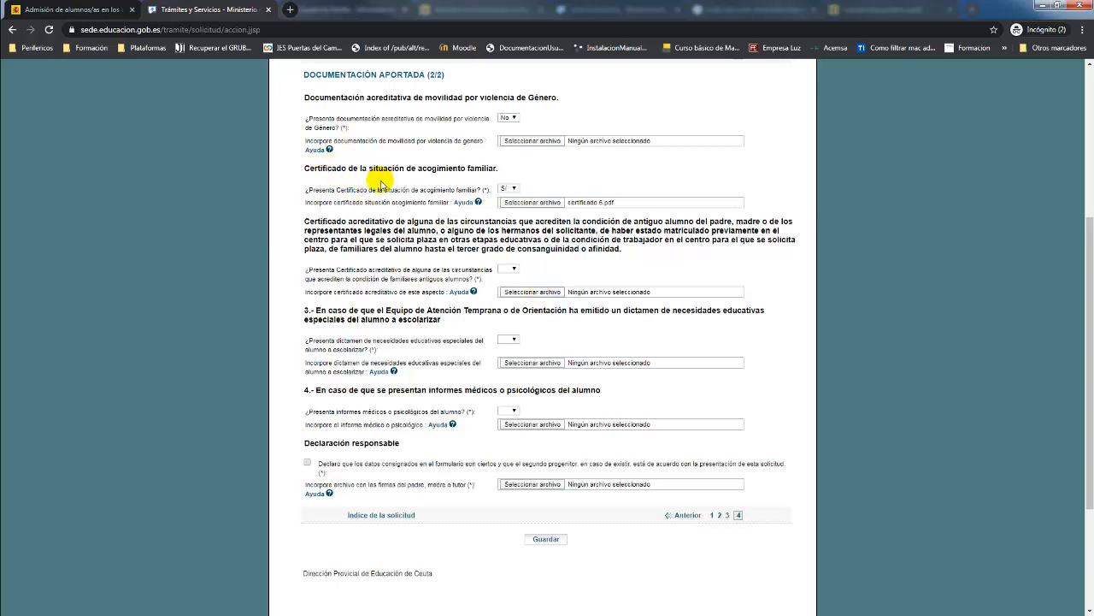
{"action": "left_click", "coordinate": [509, 269]}
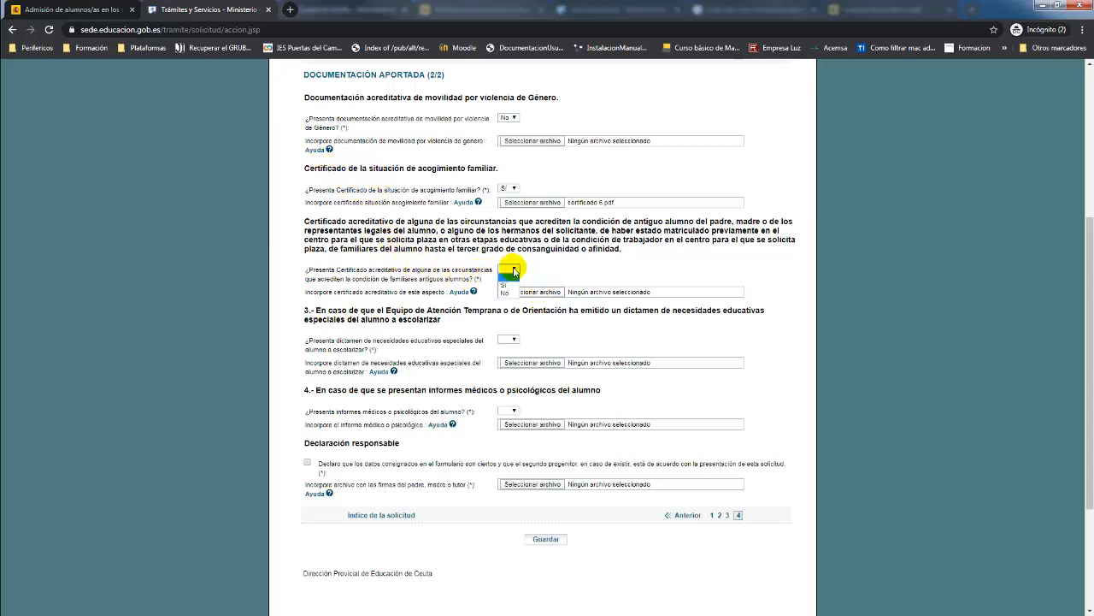
{"action": "left_click", "coordinate": [510, 295]}
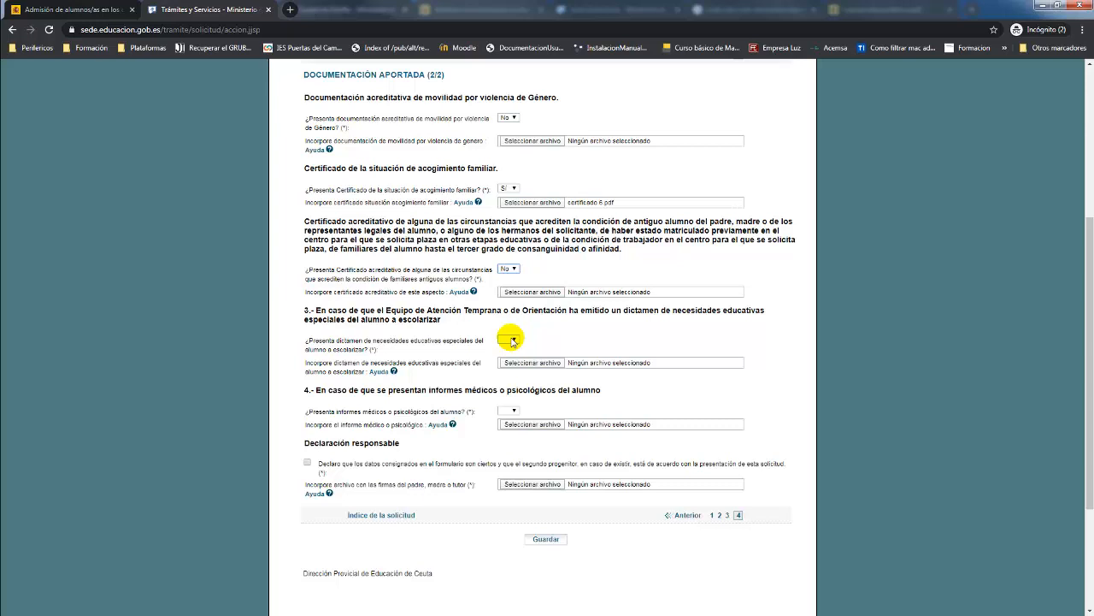
- Answer Sí to presenting a dictamen de necesidades educativas especiales and attach certificado 4.pdf for it
{"action": "left_click", "coordinate": [513, 340]}
{"action": "left_click", "coordinate": [512, 359]}
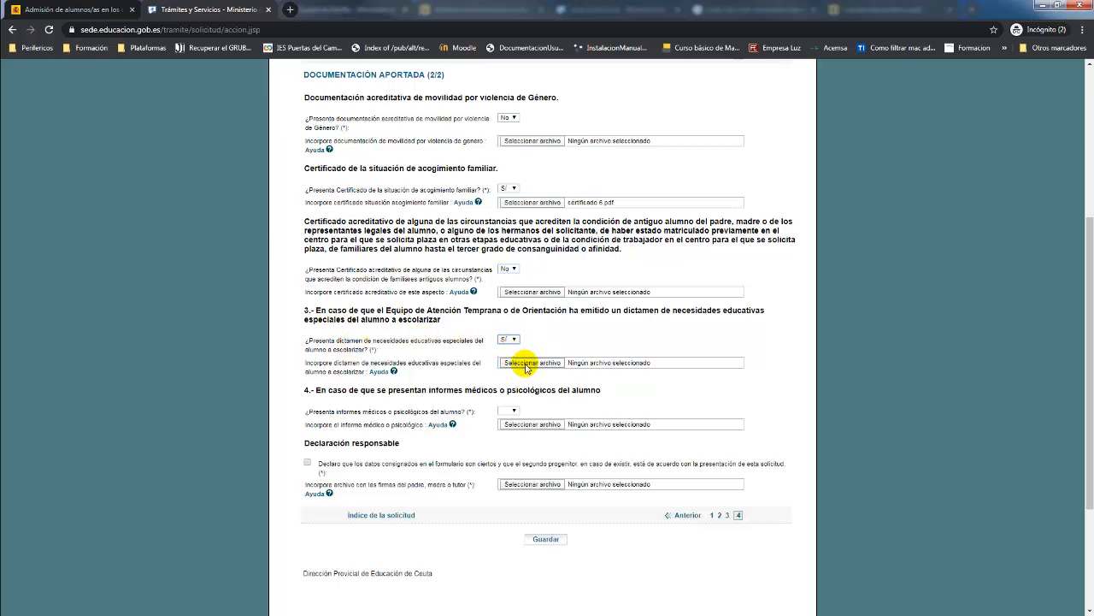
{"action": "left_click", "coordinate": [526, 364]}
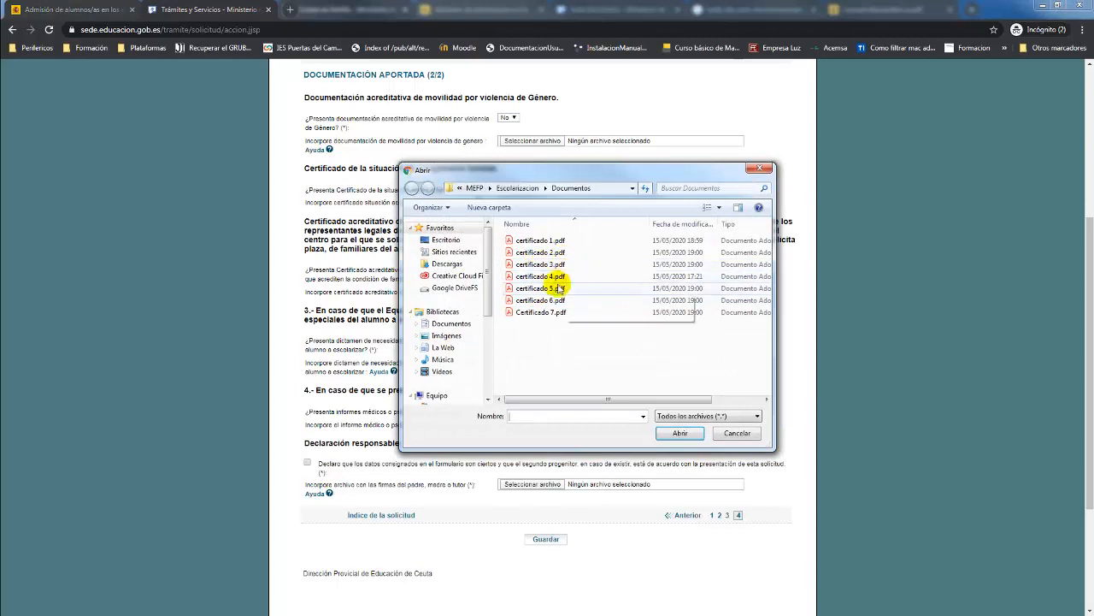
{"action": "left_click", "coordinate": [547, 276]}
{"action": "left_click", "coordinate": [677, 433]}
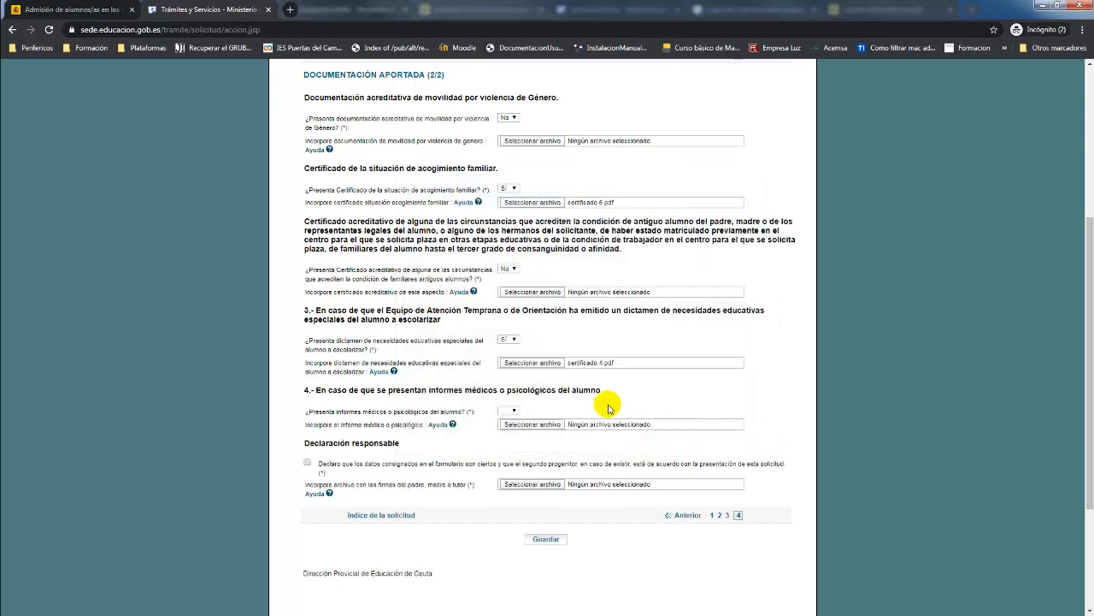
- Set the special educational needs dictamen answer to No and answer No for the student's medical or psychological reports
{"action": "left_click", "coordinate": [509, 340]}
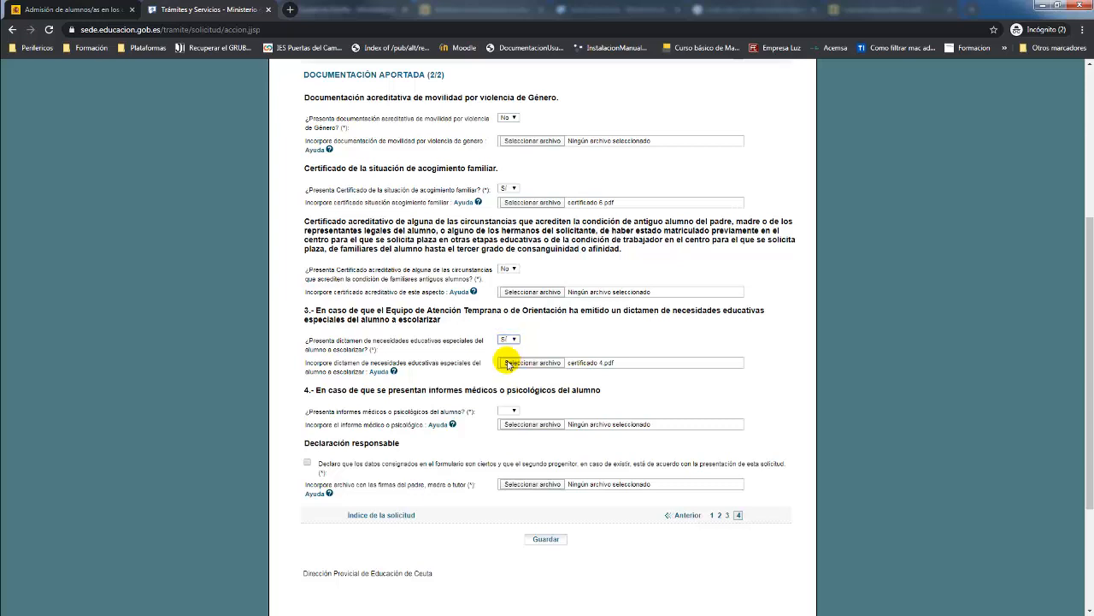
{"action": "left_click", "coordinate": [506, 363]}
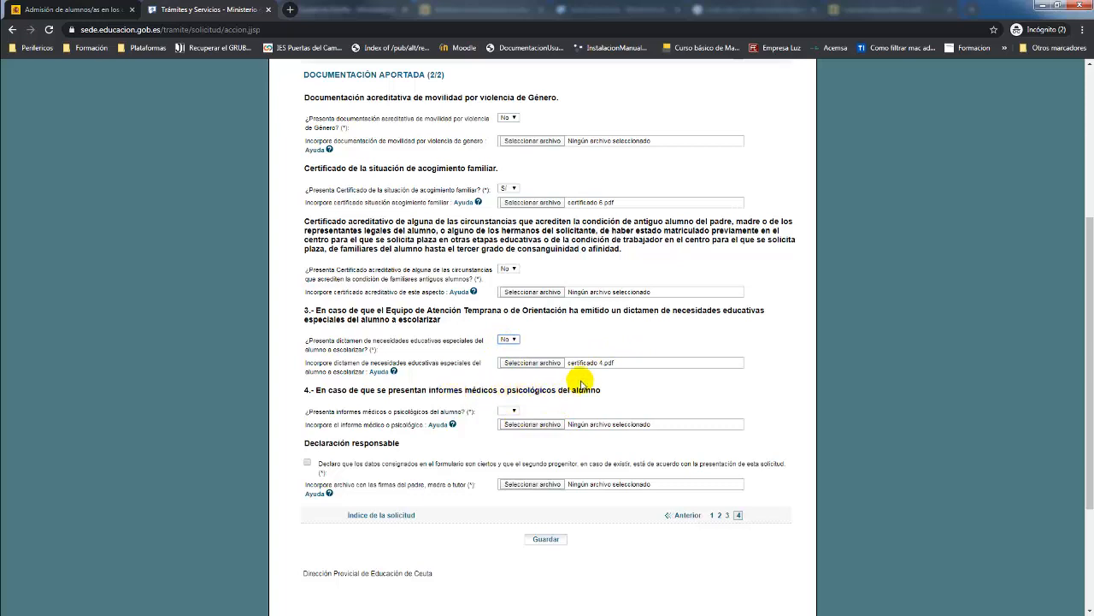
{"action": "left_click_drag", "start_coordinate": [329, 391], "coordinate": [579, 390]}
{"action": "left_click", "coordinate": [513, 411]}
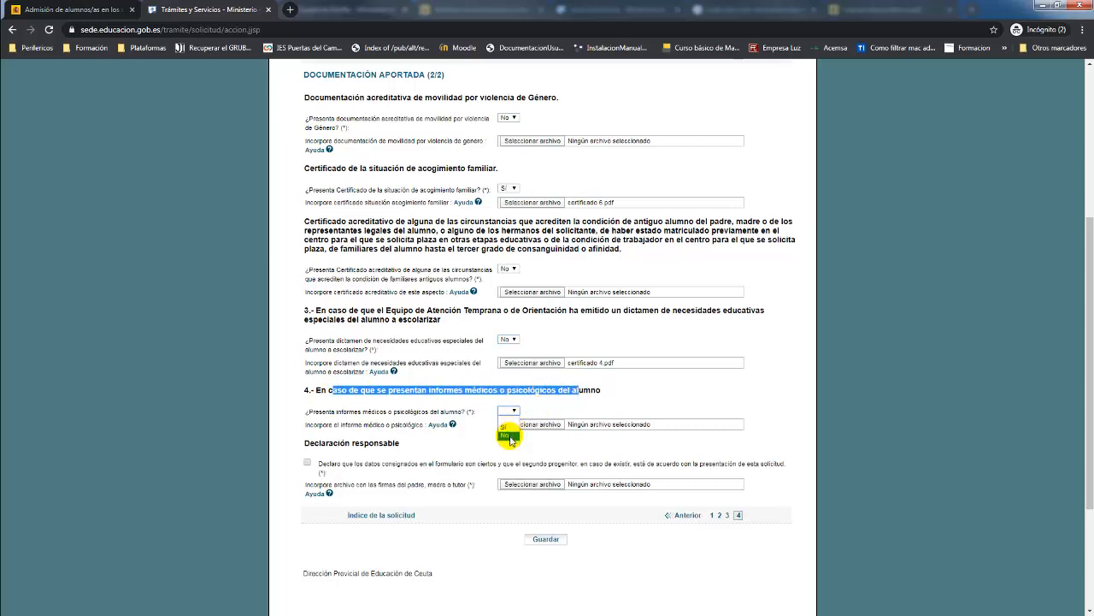
{"action": "left_click", "coordinate": [508, 438]}
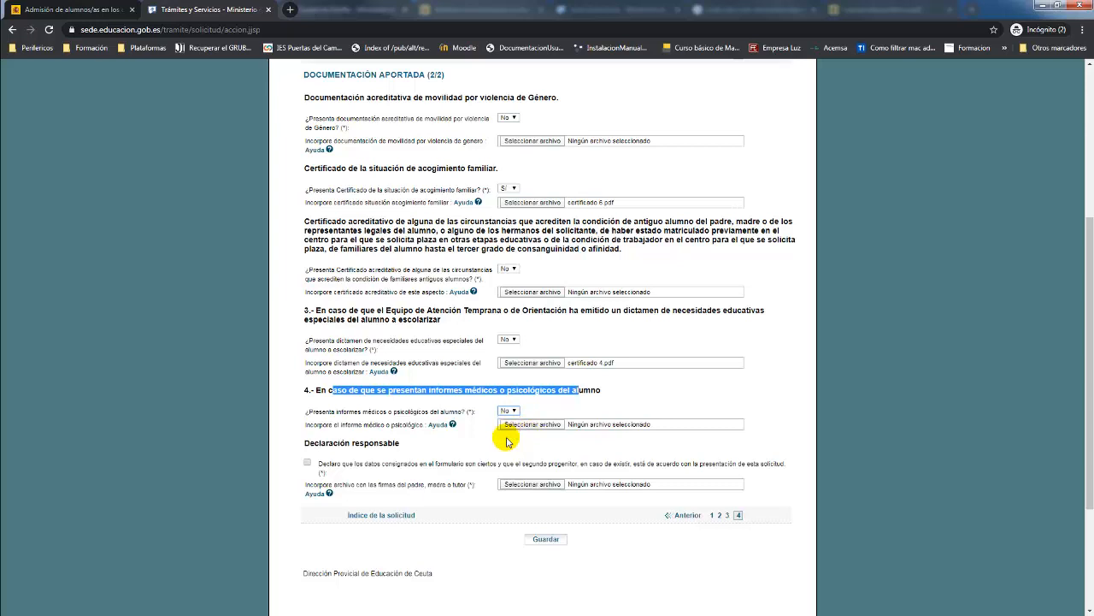
- Accept the Declaración responsable, attach certificado 3.pdf as the parents' signatures file, and try to save the page
{"action": "left_click", "coordinate": [307, 463]}
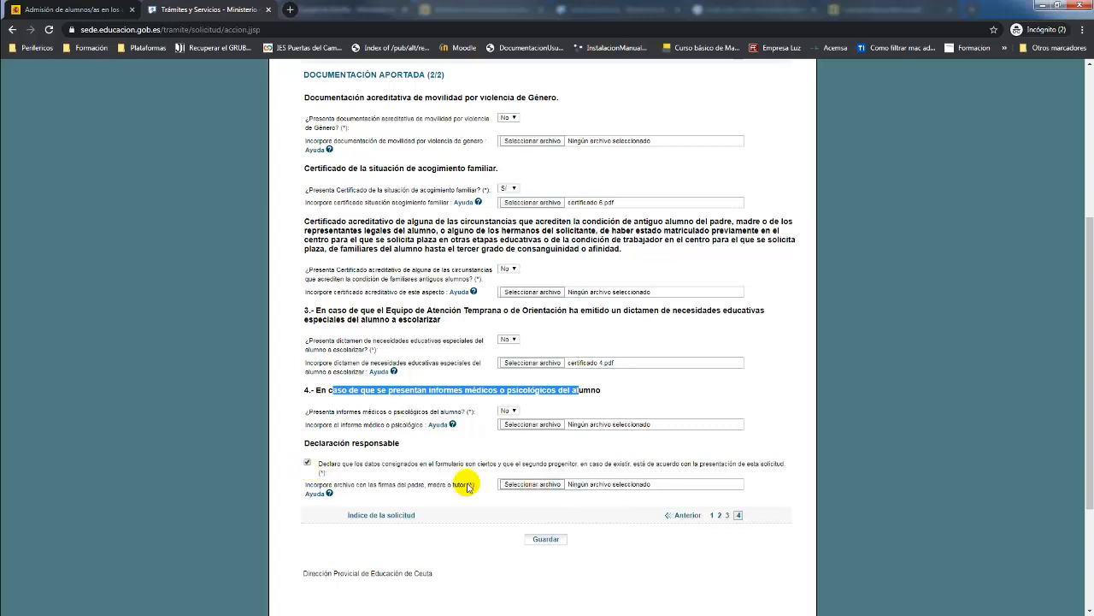
{"action": "left_click", "coordinate": [532, 484]}
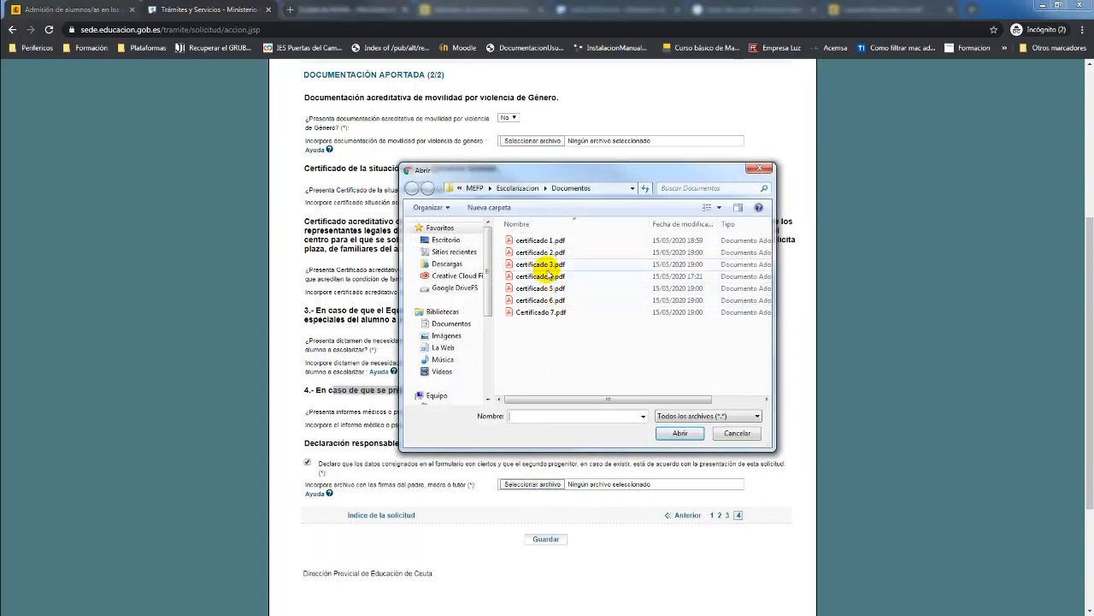
{"action": "left_click", "coordinate": [540, 265]}
{"action": "left_click", "coordinate": [680, 432]}
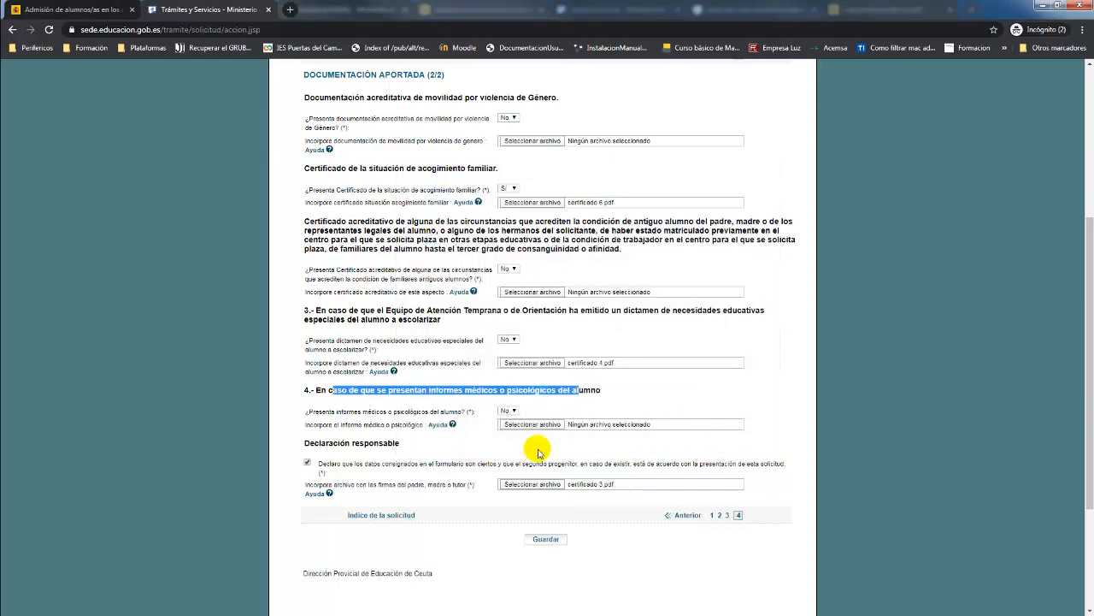
{"action": "left_click", "coordinate": [545, 539]}
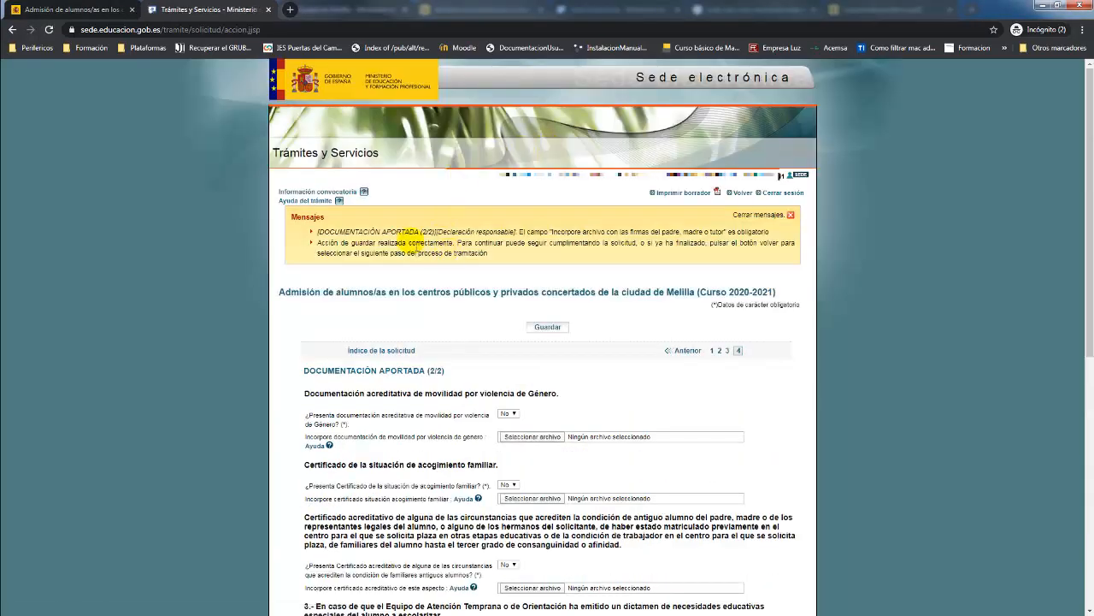
- Attach Certificado 7.pdf as the file with the parents' or tutor's signatures in the Declaración responsable and save the page
{"action": "scroll", "coordinate": [488, 354], "scroll_direction": "down", "scroll_amount": 5}
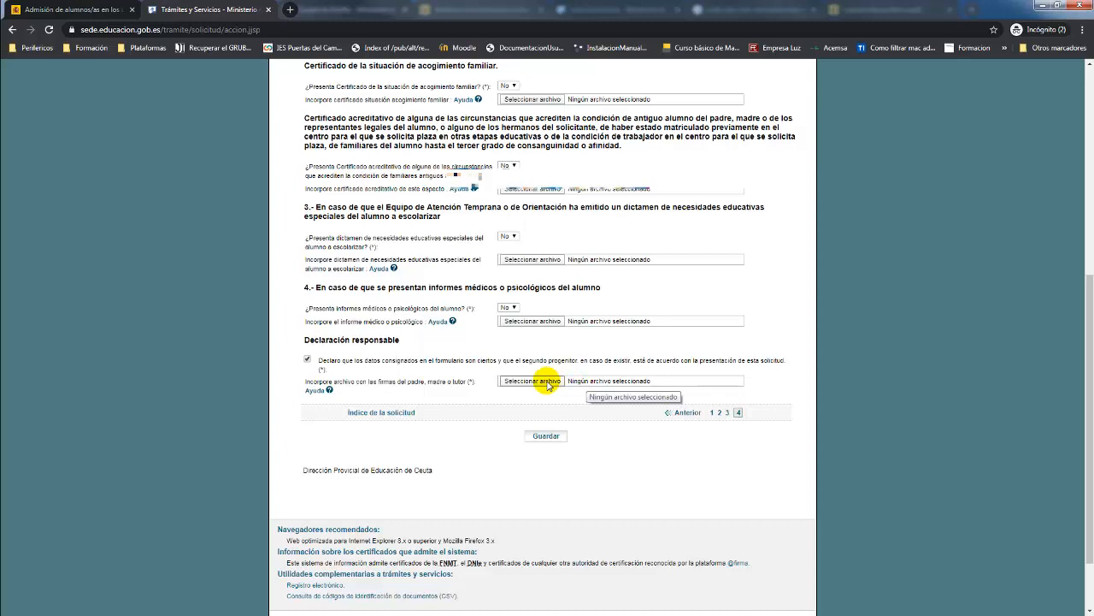
{"action": "scroll", "coordinate": [547, 385], "scroll_direction": "up", "scroll_amount": 5}
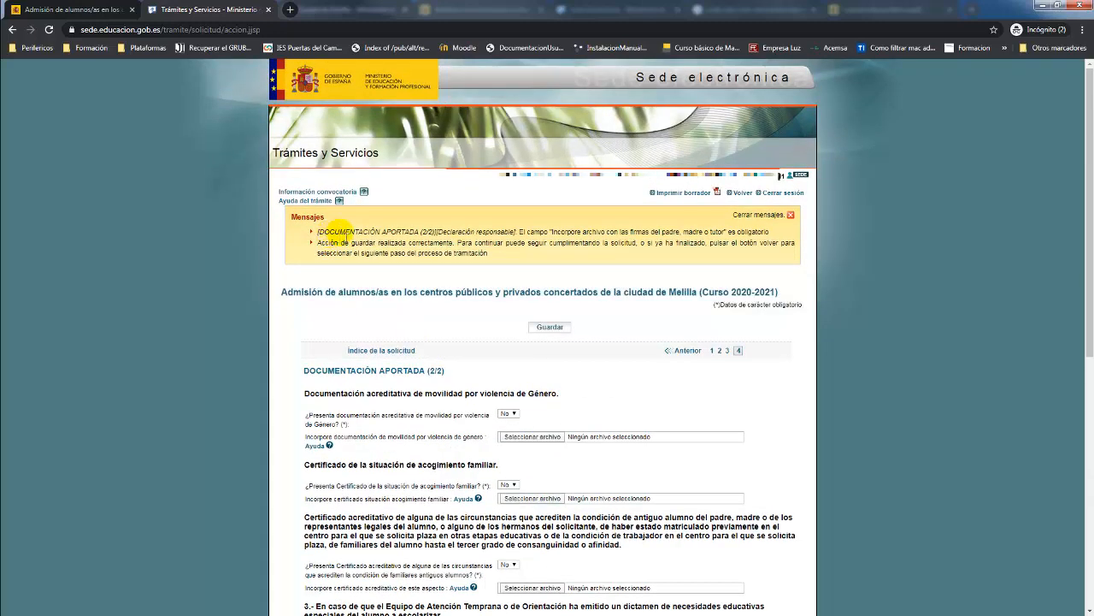
{"action": "left_click_drag", "start_coordinate": [554, 233], "coordinate": [766, 232]}
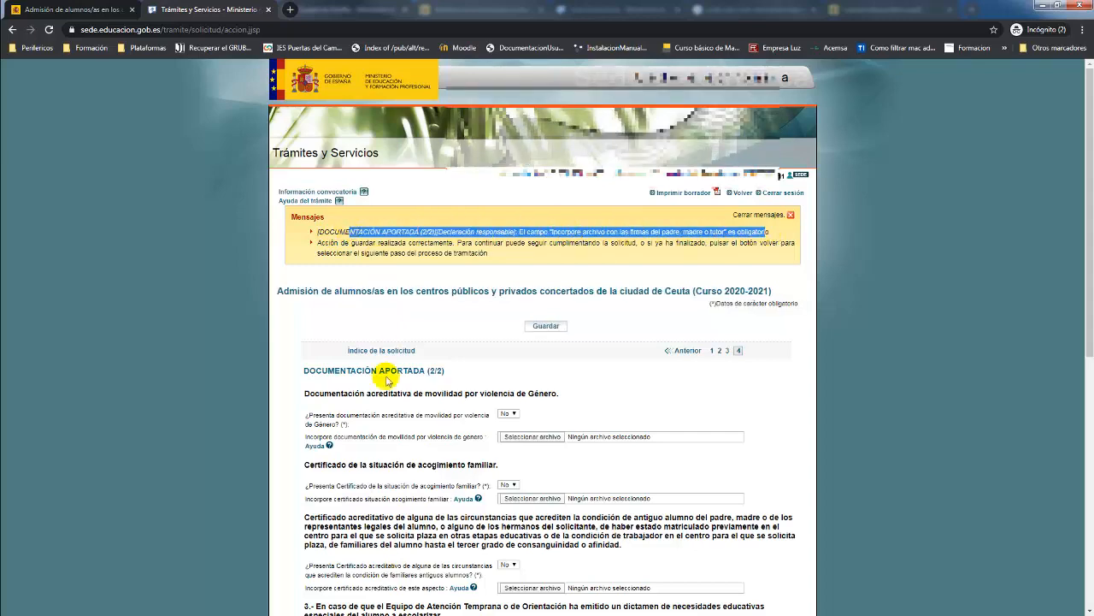
{"action": "scroll", "coordinate": [403, 398], "scroll_direction": "down", "scroll_amount": 4}
{"action": "left_click", "coordinate": [566, 439]}
{"action": "left_click", "coordinate": [548, 312]}
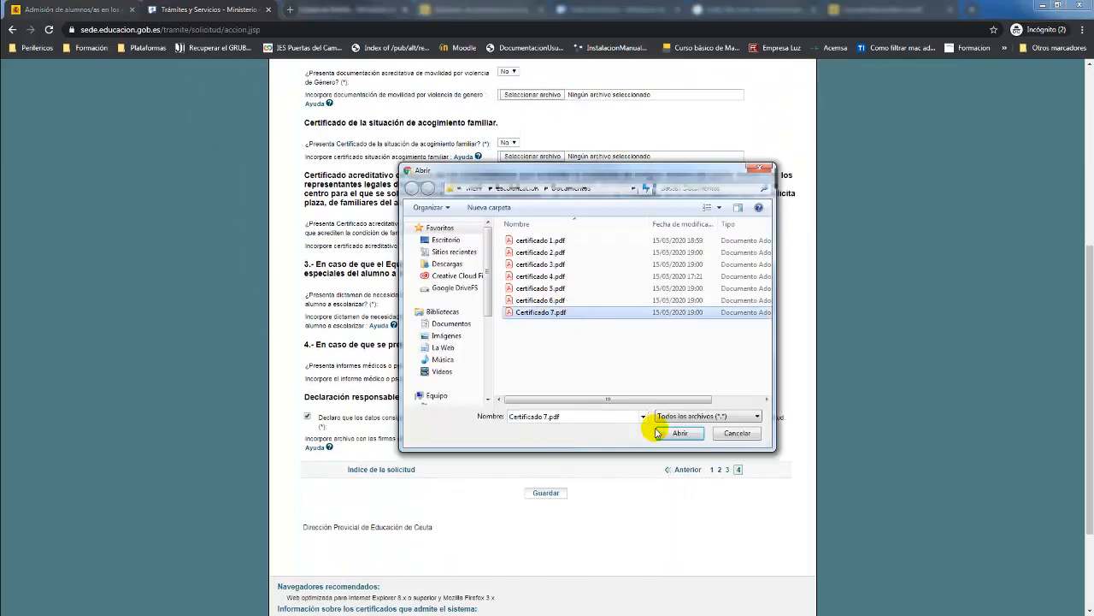
{"action": "left_click", "coordinate": [682, 432]}
{"action": "left_click", "coordinate": [547, 493]}
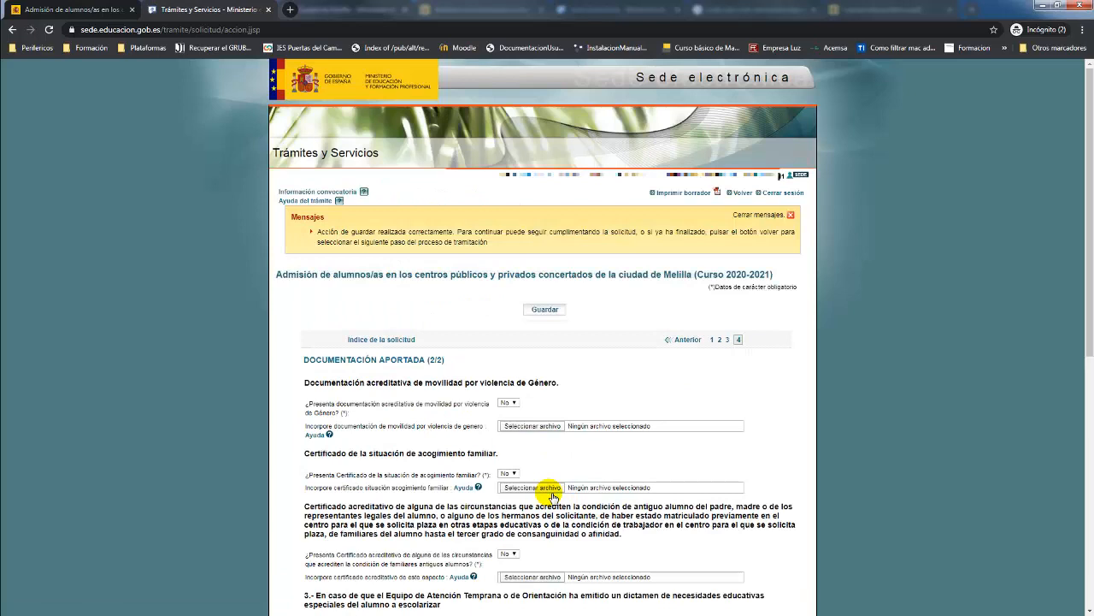
{"action": "left_click_drag", "start_coordinate": [317, 232], "coordinate": [451, 231]}
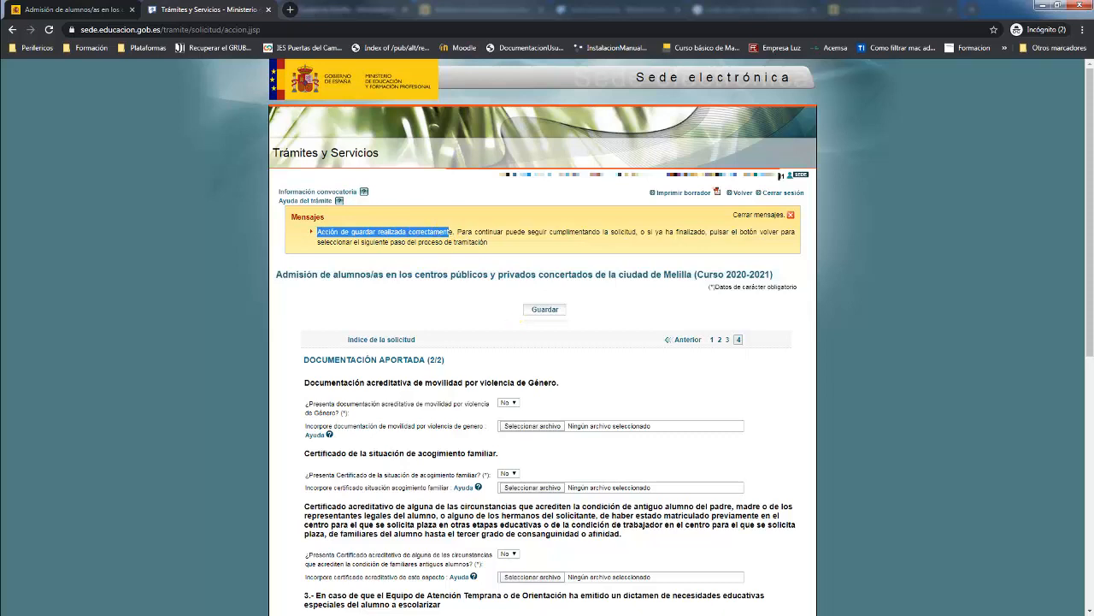
- Return to the applications list and submit the draft application, looking at its second page before presenting it
{"action": "left_click", "coordinate": [743, 193]}
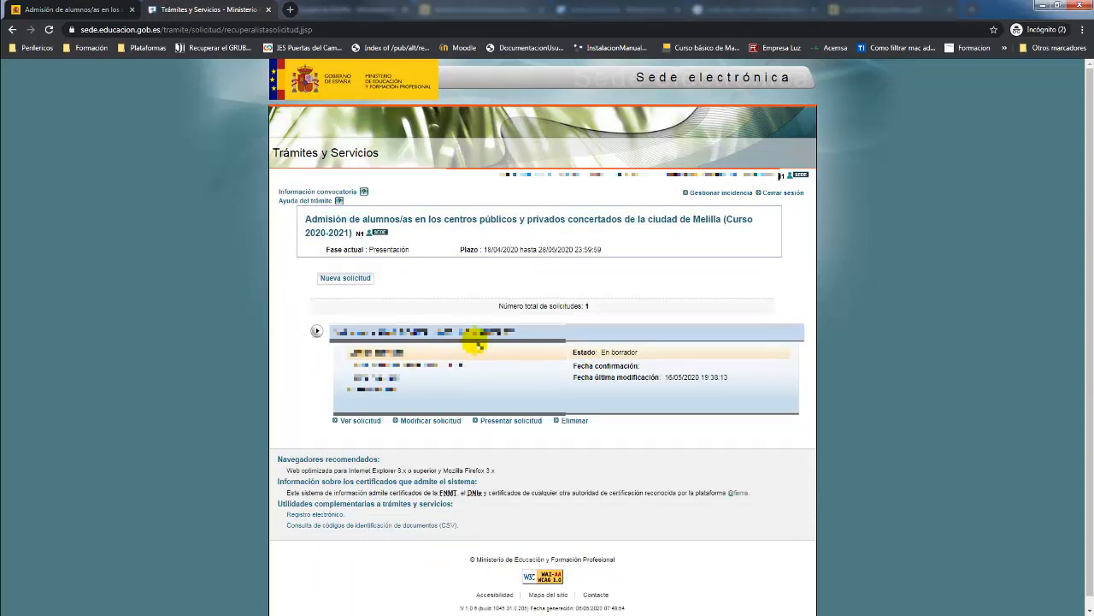
{"action": "left_click", "coordinate": [511, 422]}
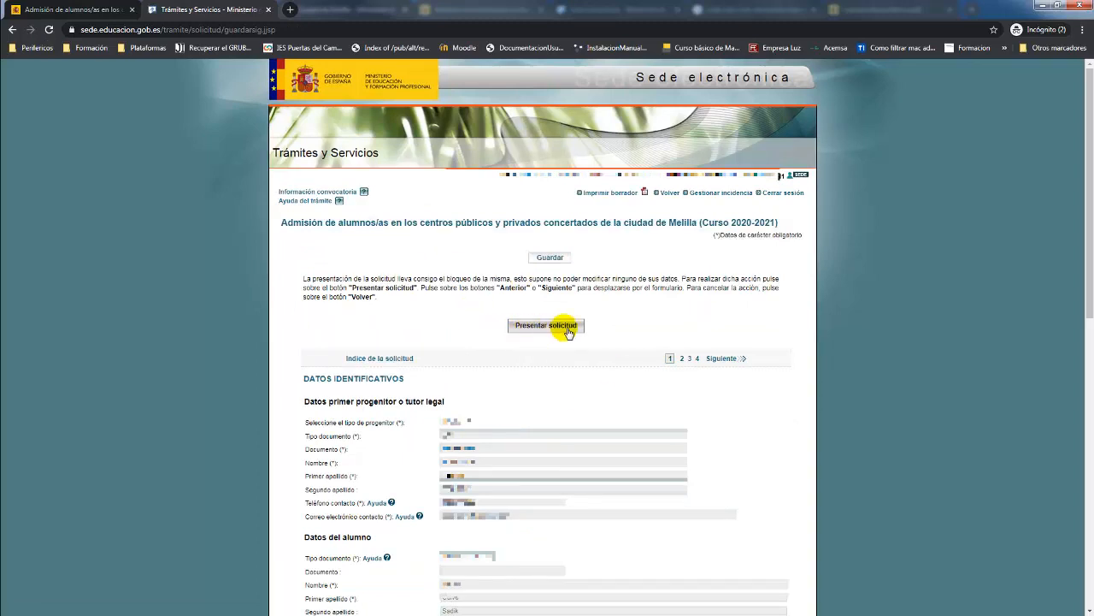
{"action": "left_click", "coordinate": [721, 360]}
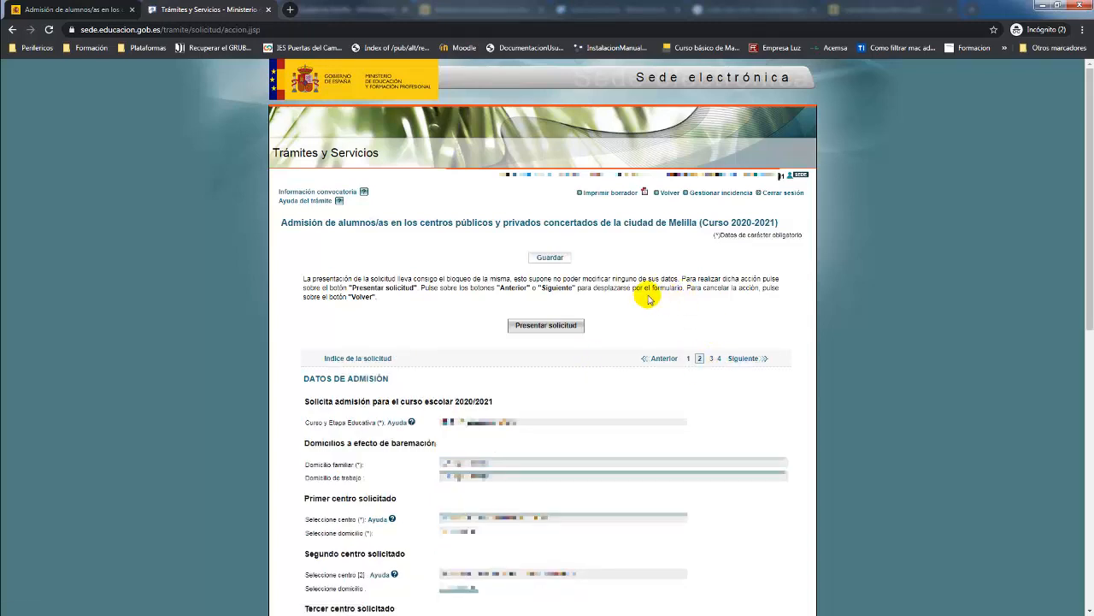
{"action": "left_click", "coordinate": [544, 325]}
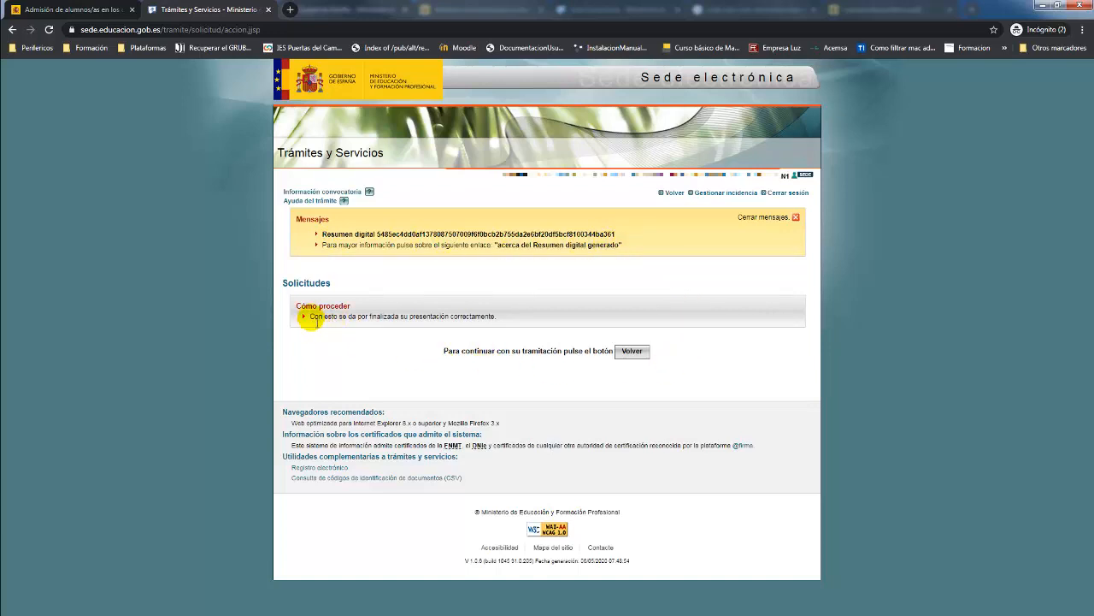
- Read the submission confirmation, return to the applications list and check the application's Estado
{"action": "left_click_drag", "start_coordinate": [311, 318], "coordinate": [506, 323]}
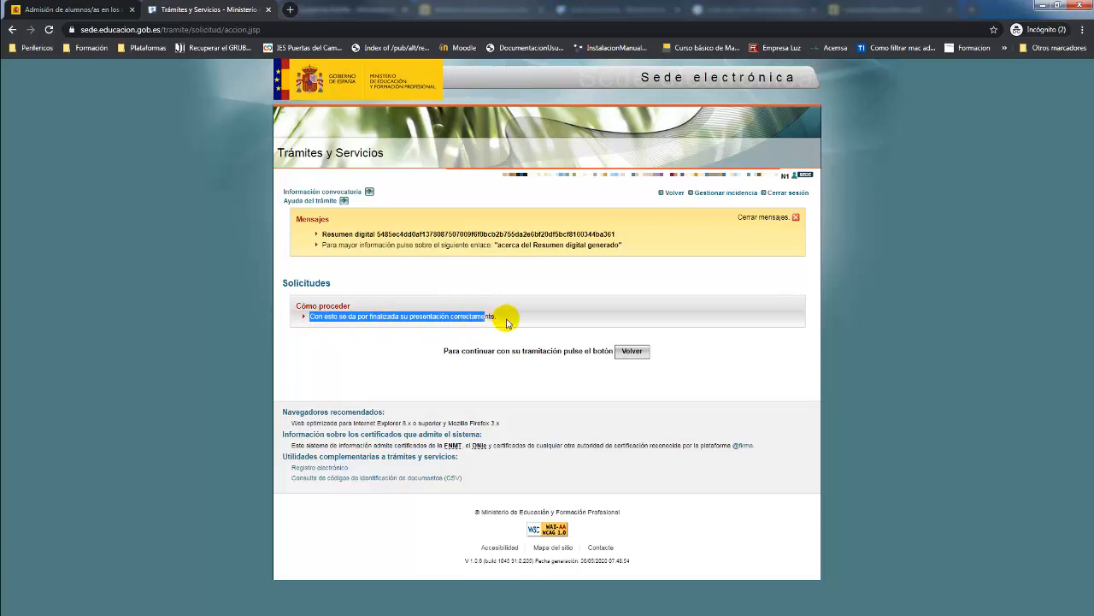
{"action": "left_click", "coordinate": [503, 319]}
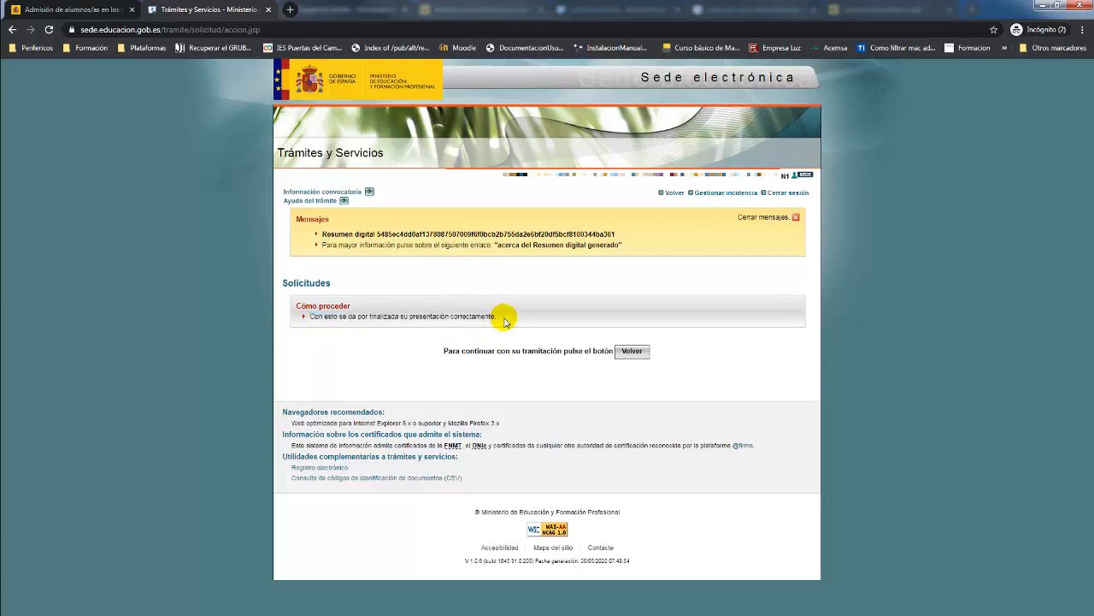
{"action": "left_click", "coordinate": [635, 353]}
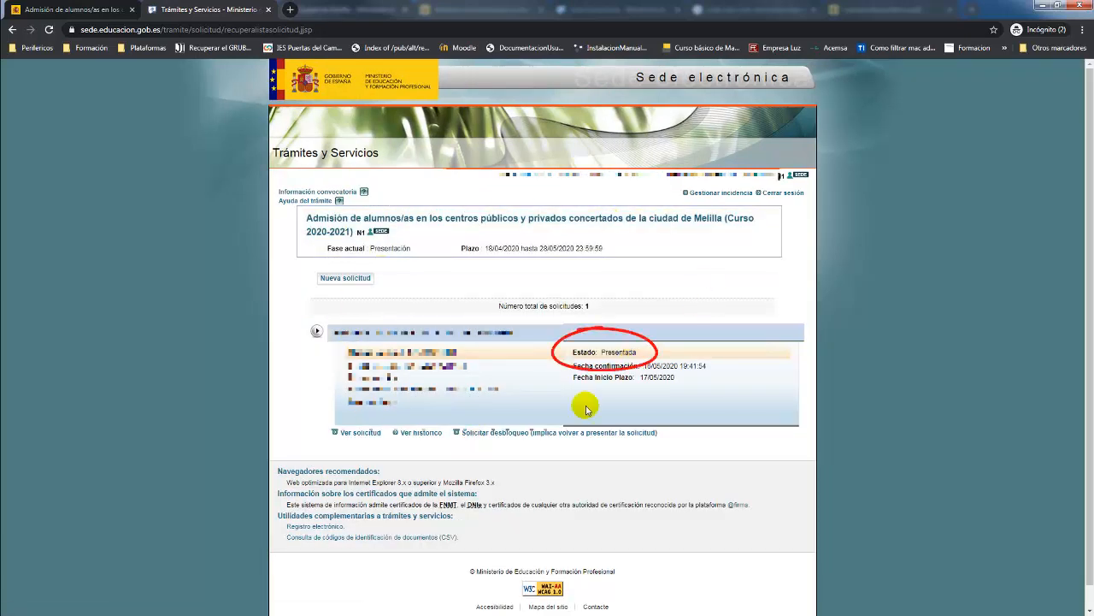
{"action": "left_click_drag", "start_coordinate": [640, 352], "coordinate": [600, 352]}
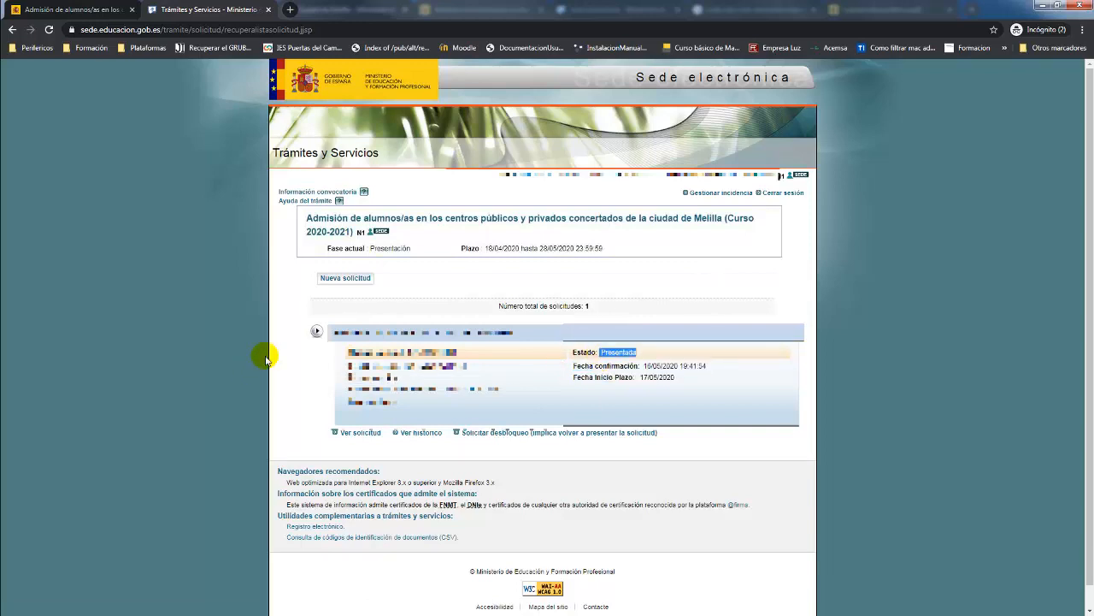